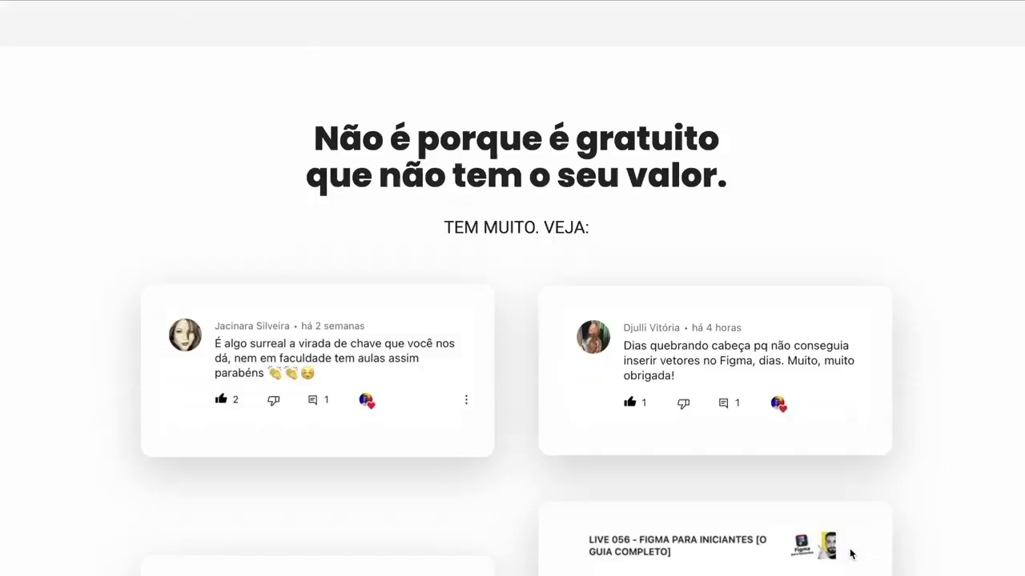
Scroll down the Dicas Visuais page to the 'O seu acesso às aulas' signup form
scroll(851, 554, down, 10)
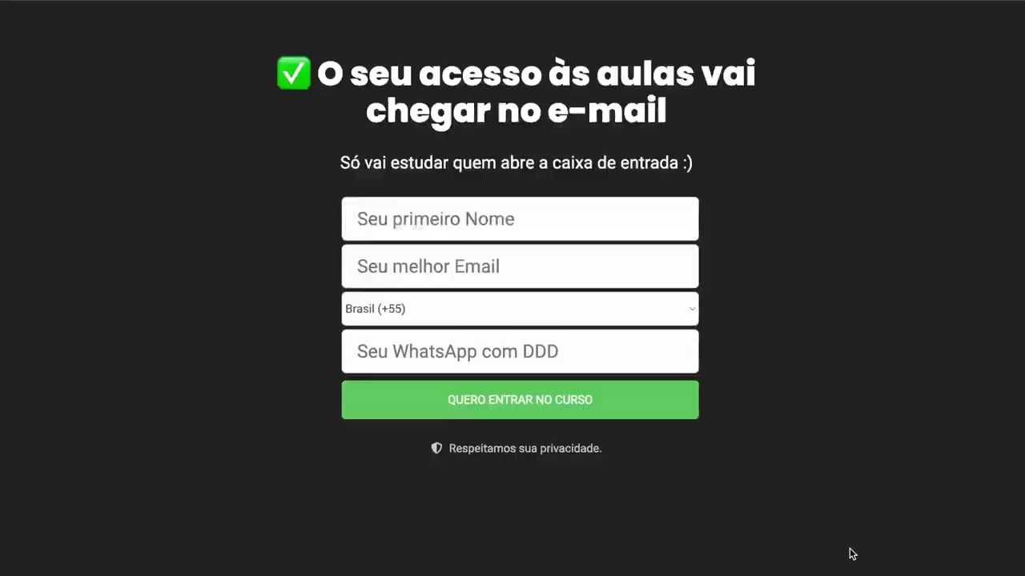
Expand the first lessons in the free Figma lesson list, then collapse them
scroll(850, 553, down, 10)
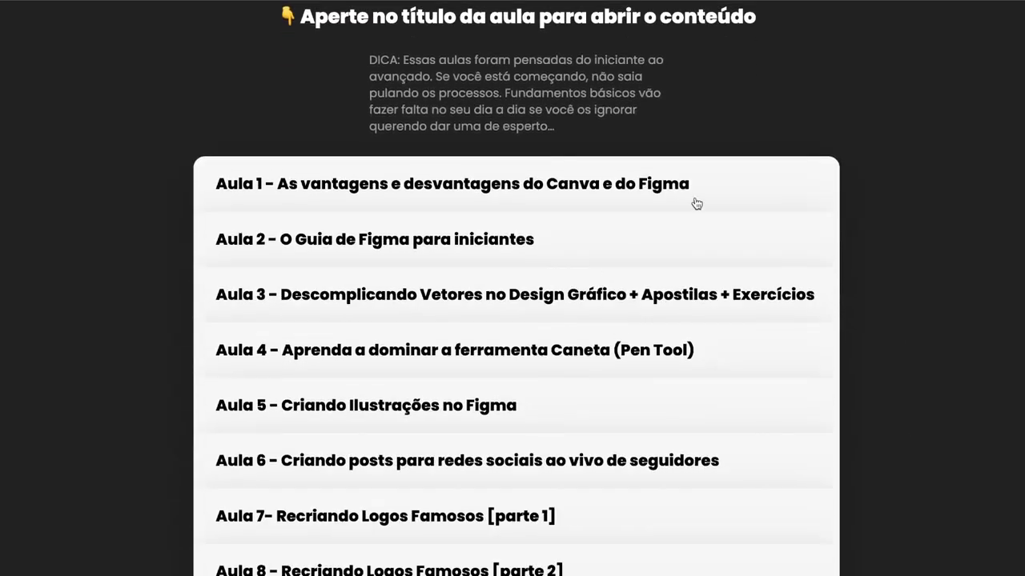
click(387, 187)
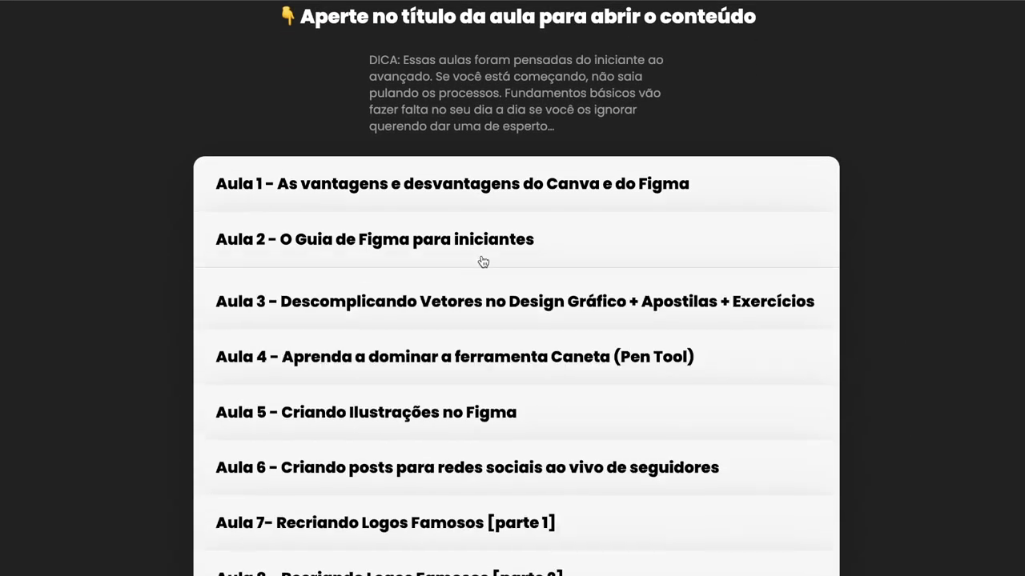
click(544, 296)
scroll(573, 322, down, 3)
click(494, 59)
scroll(467, 373, down, 3)
Open and close Aula 8 and Aula 10, then scroll down to the viewer comments
click(457, 136)
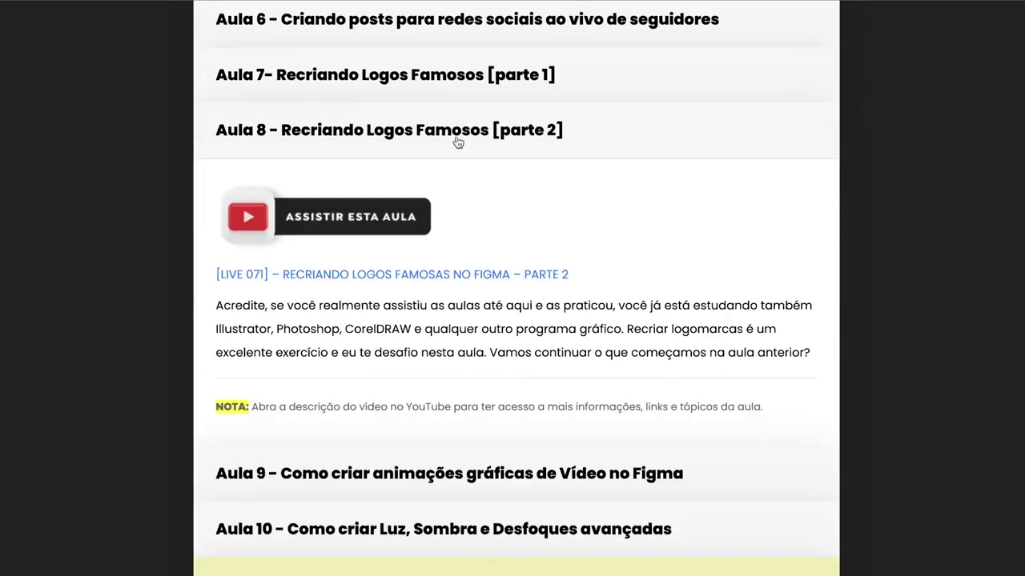
click(457, 136)
click(446, 236)
click(419, 226)
scroll(665, 264, down, 4)
scroll(665, 264, down, 5)
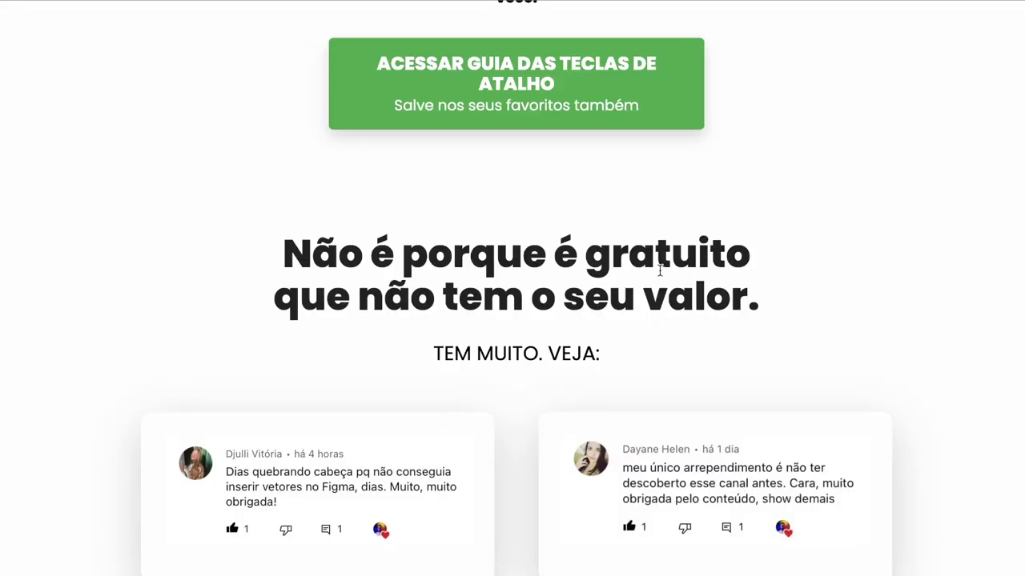
scroll(641, 259, down, 5)
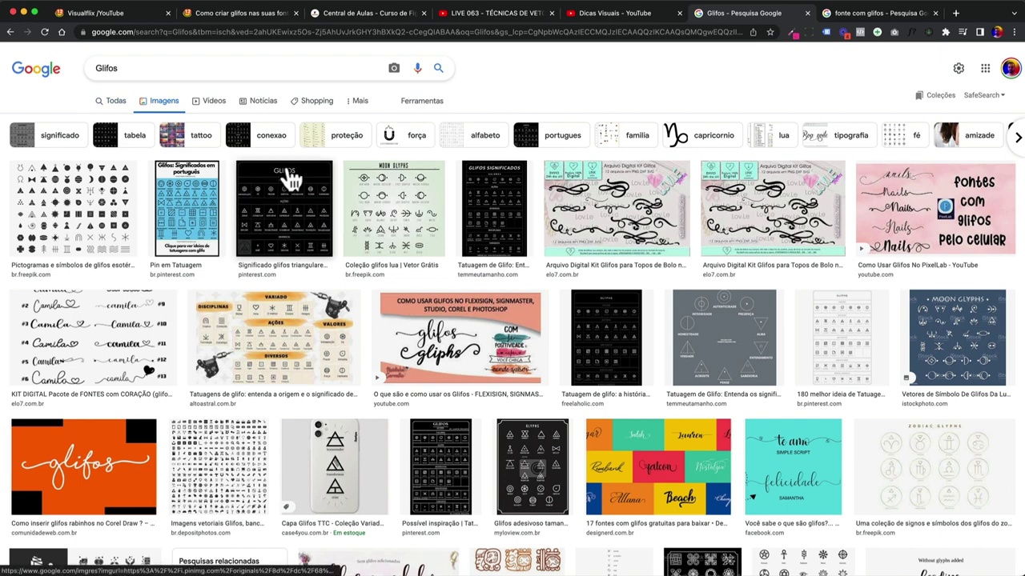
Preview the GLIFOS chart and the swash font kit images from the Glifos image results
click(292, 217)
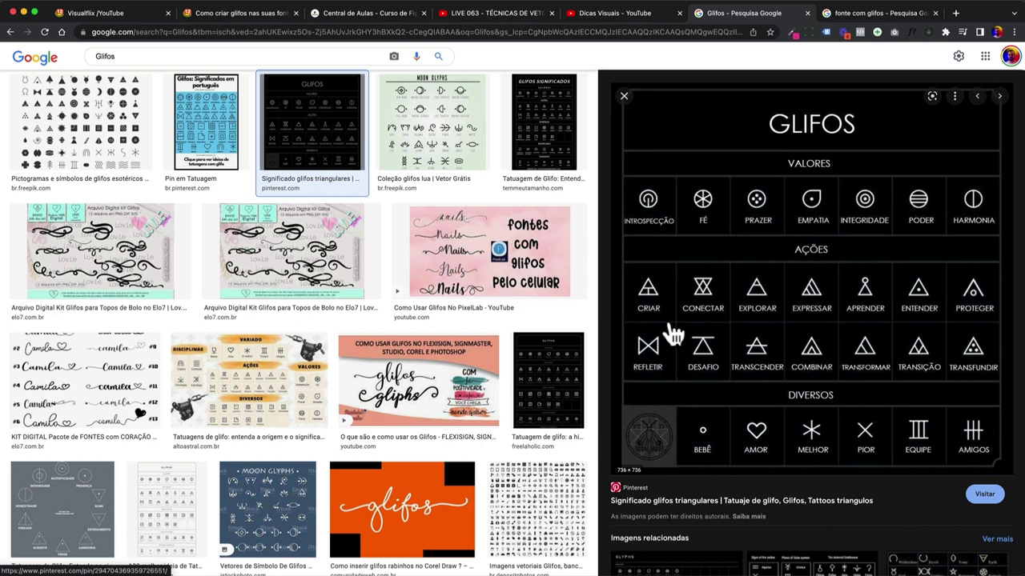
click(127, 409)
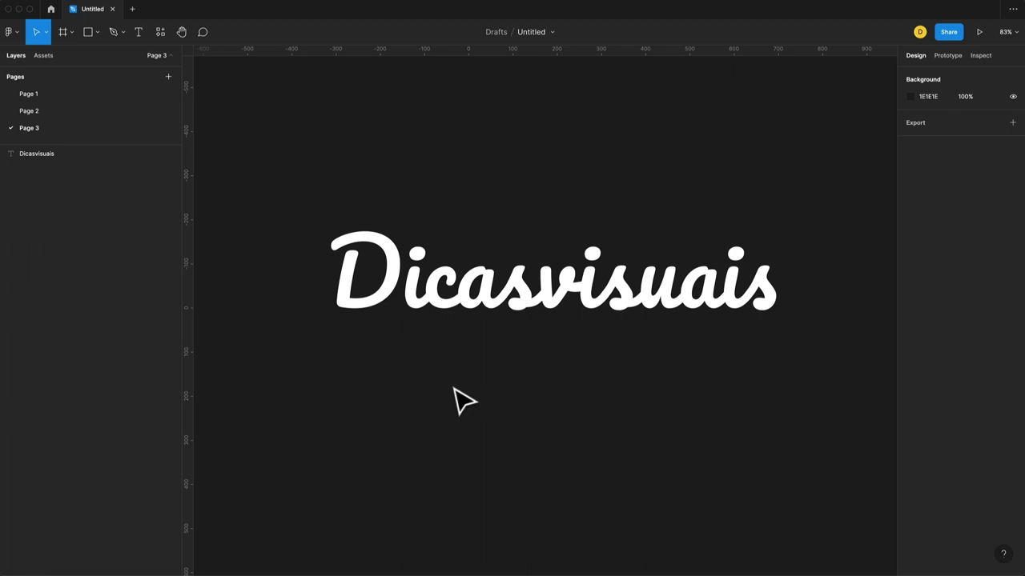
Select the Dicasvisuais text layer and open its advanced Type settings
click(471, 317)
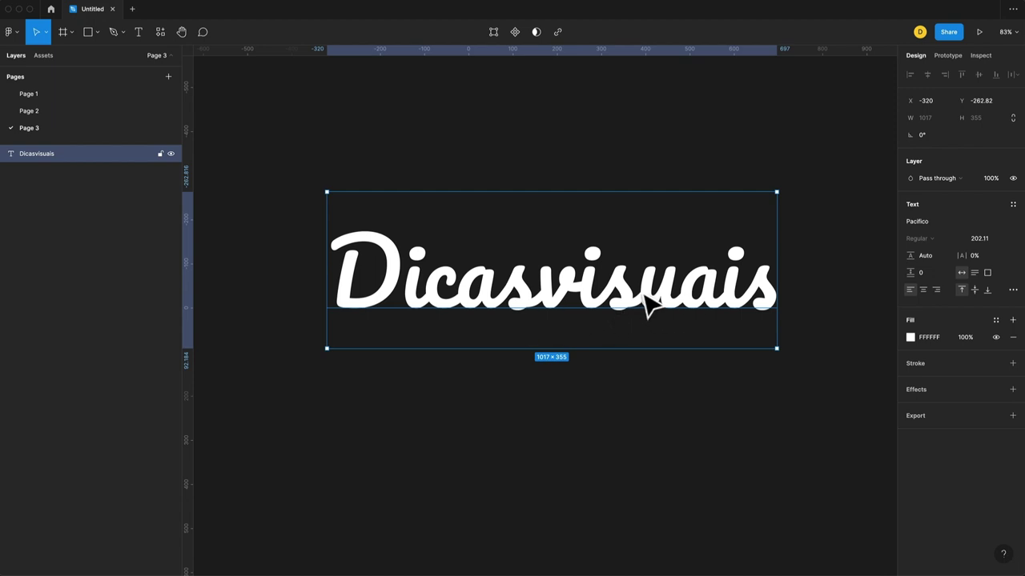
scroll(650, 304, right, 2)
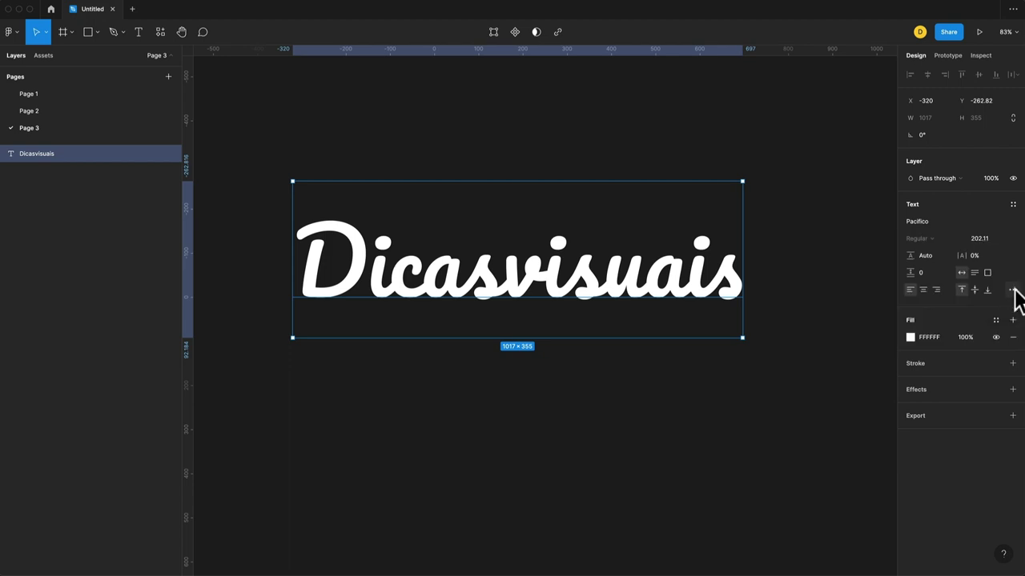
click(1012, 290)
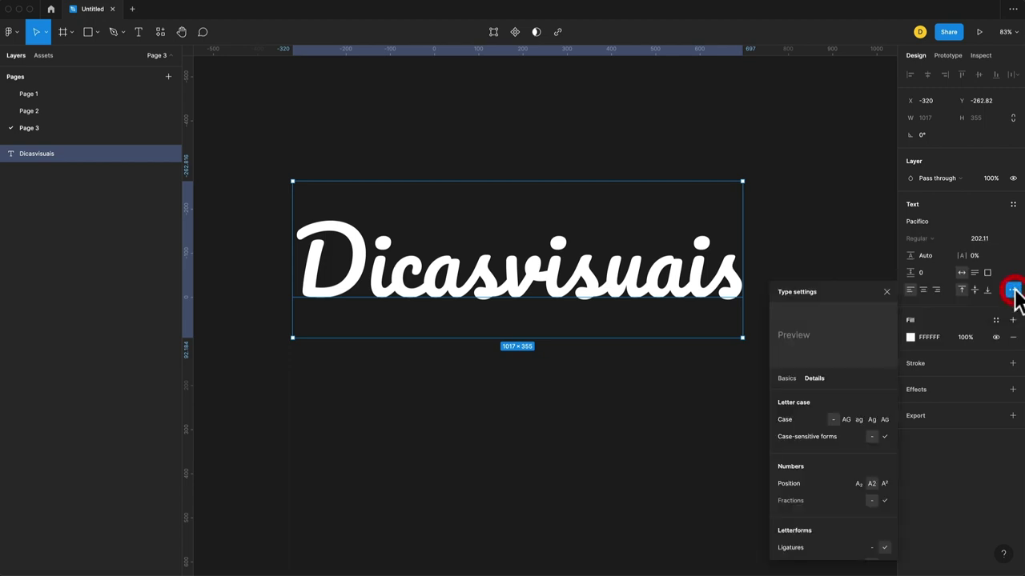
Compare the Basics and Details tabs of Type settings, scrolling the Details feature list
click(789, 376)
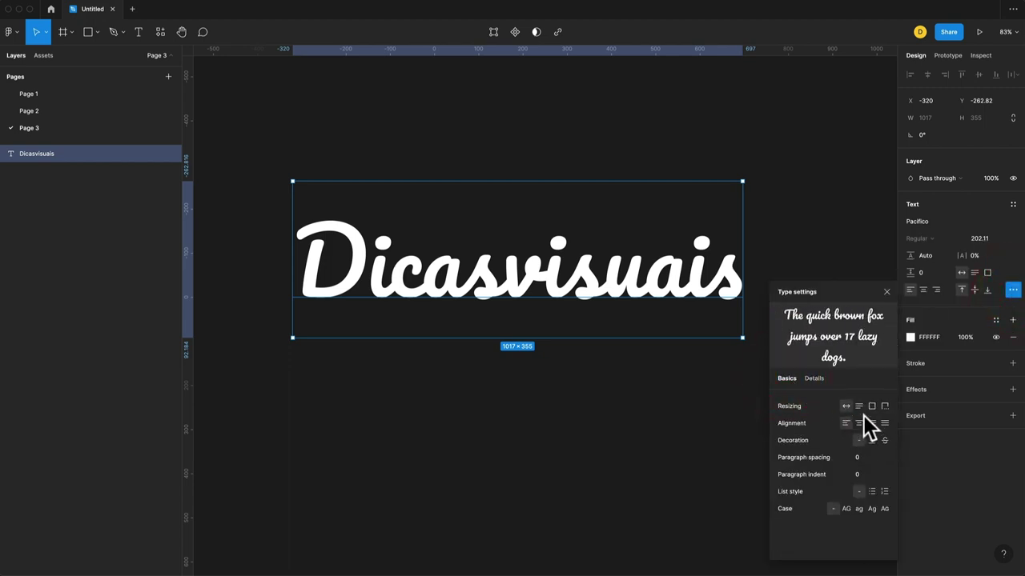
click(814, 379)
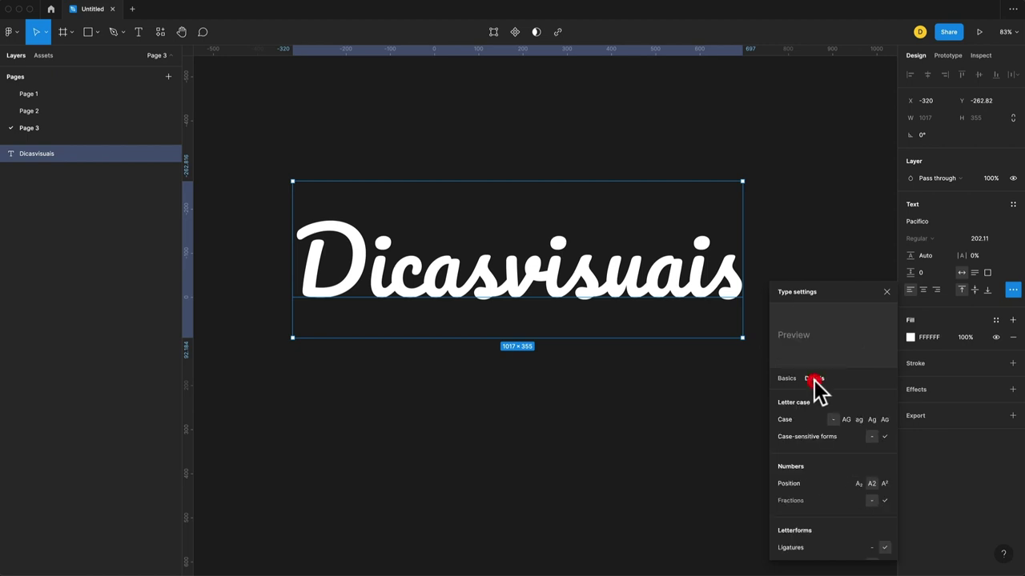
scroll(856, 445, down, 2)
scroll(857, 444, up, 2)
scroll(858, 445, down, 1)
scroll(853, 445, down, 2)
scroll(854, 445, up, 2)
scroll(853, 445, up, 1)
Return to the Details tab and scroll down to the Letterforms options
click(808, 379)
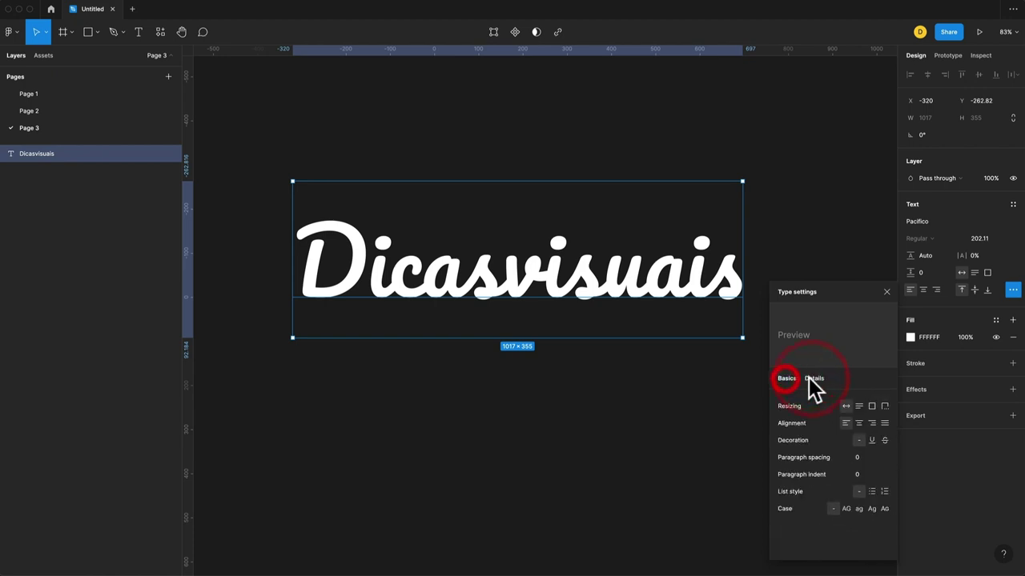
click(805, 382)
scroll(830, 443, down, 2)
scroll(829, 449, up, 2)
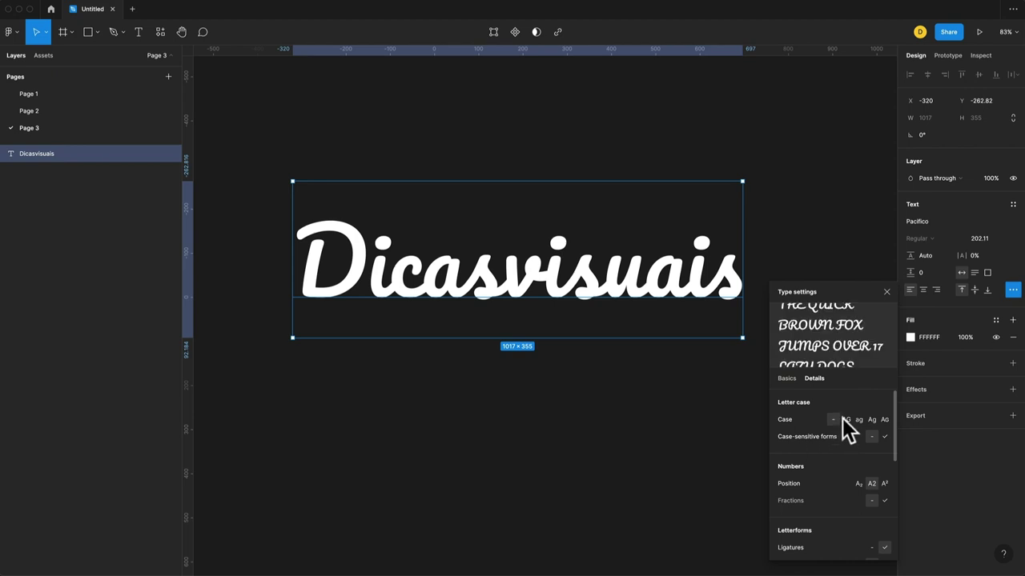
scroll(804, 414, down, 1)
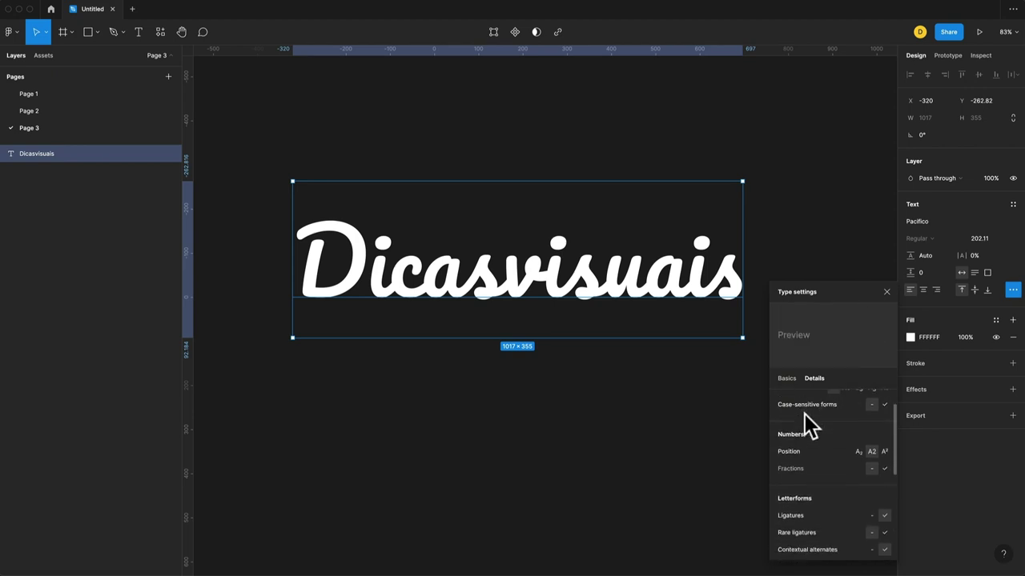
scroll(813, 436, down, 2)
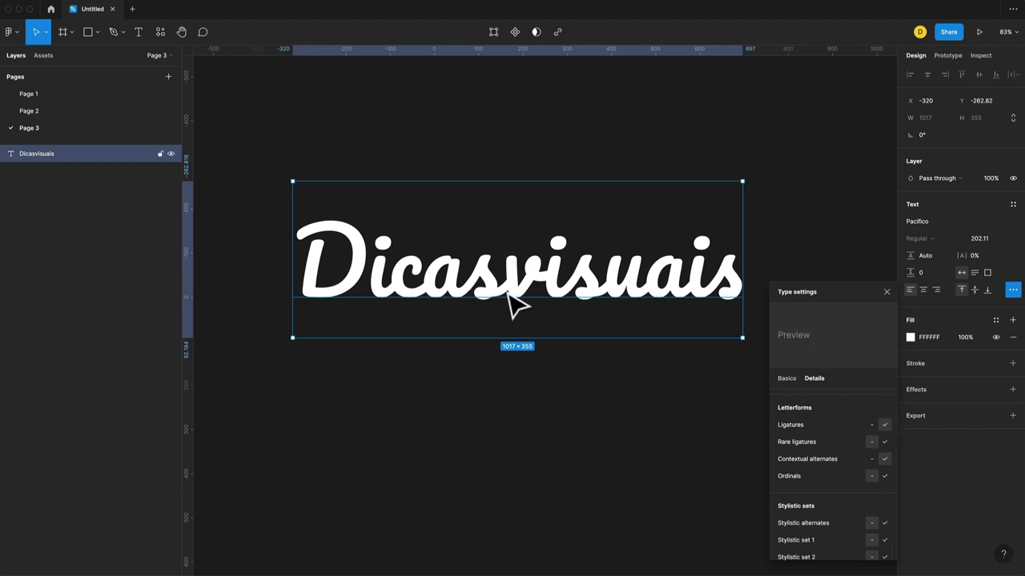
click(871, 425)
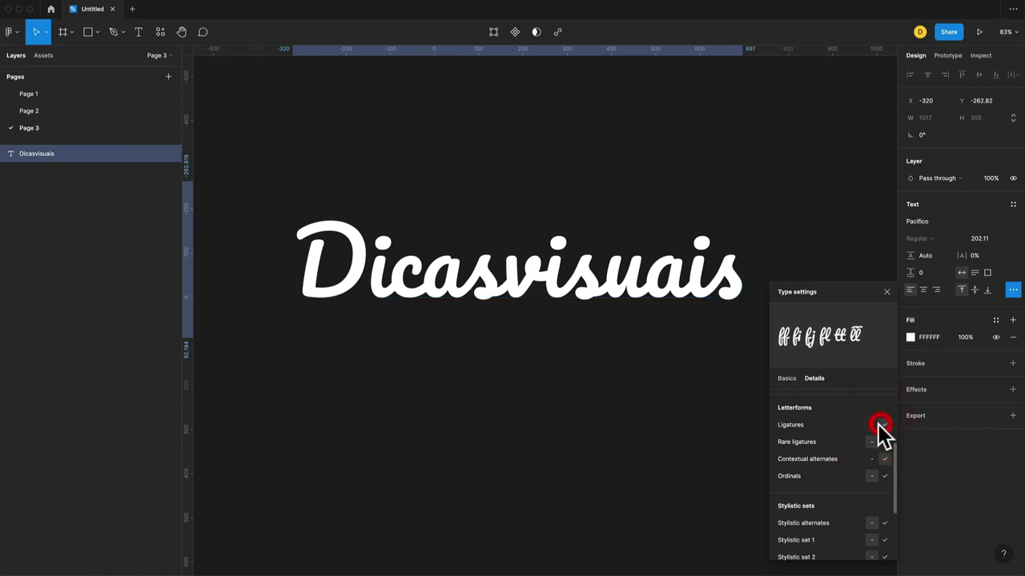
click(884, 425)
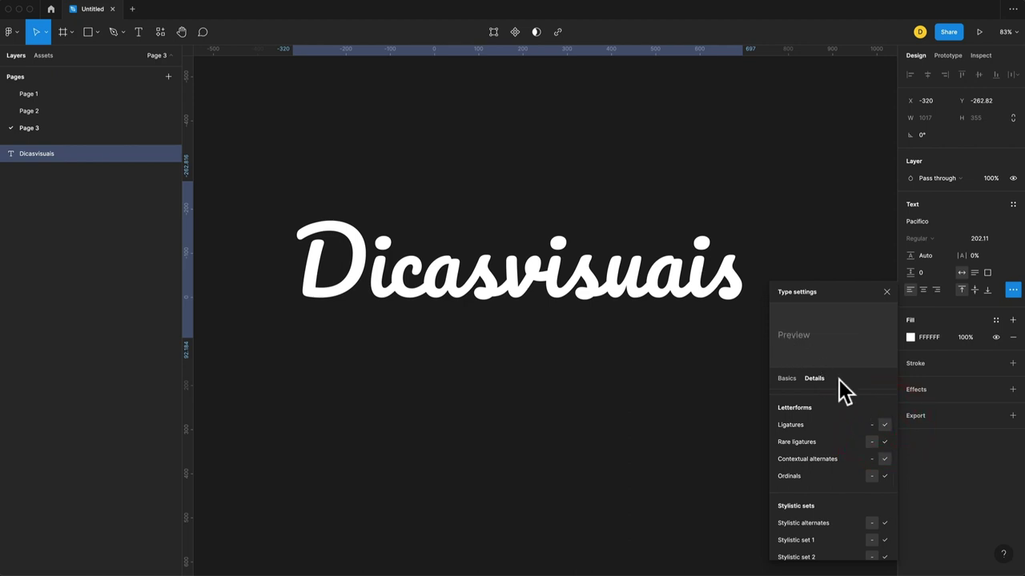
double_click(632, 302)
click(582, 270)
key(shift+Left)
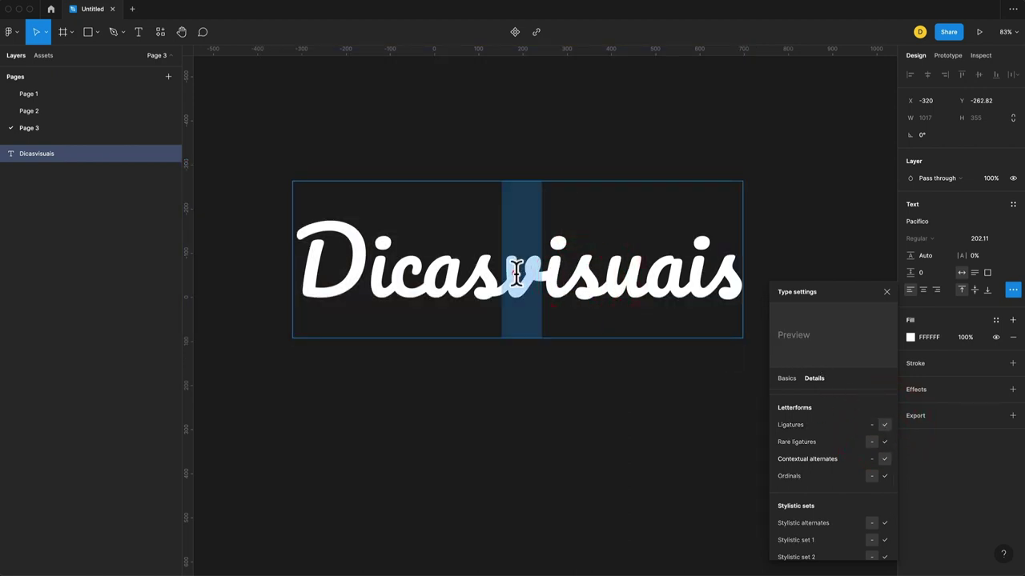
text(f)
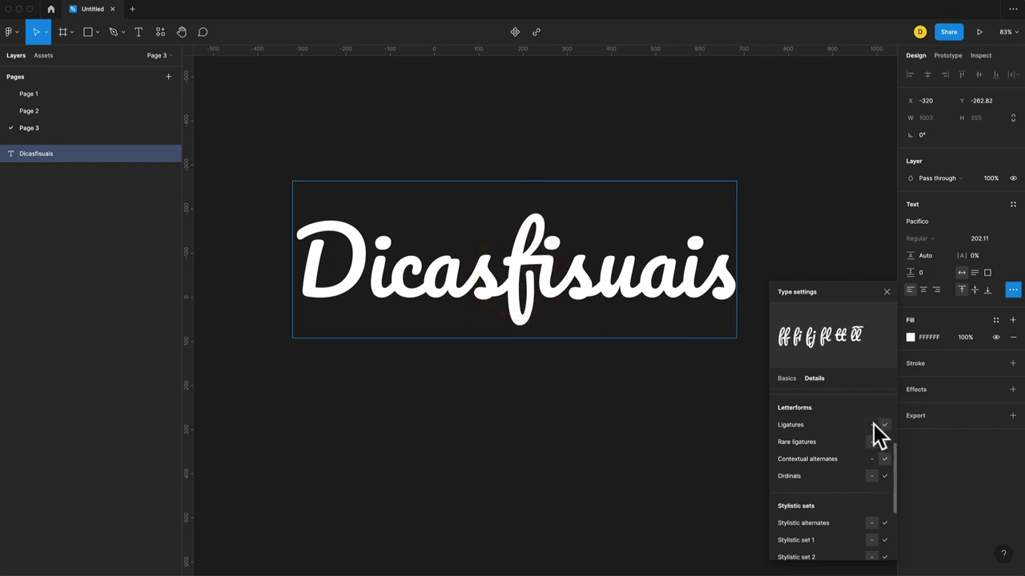
click(873, 425)
click(874, 424)
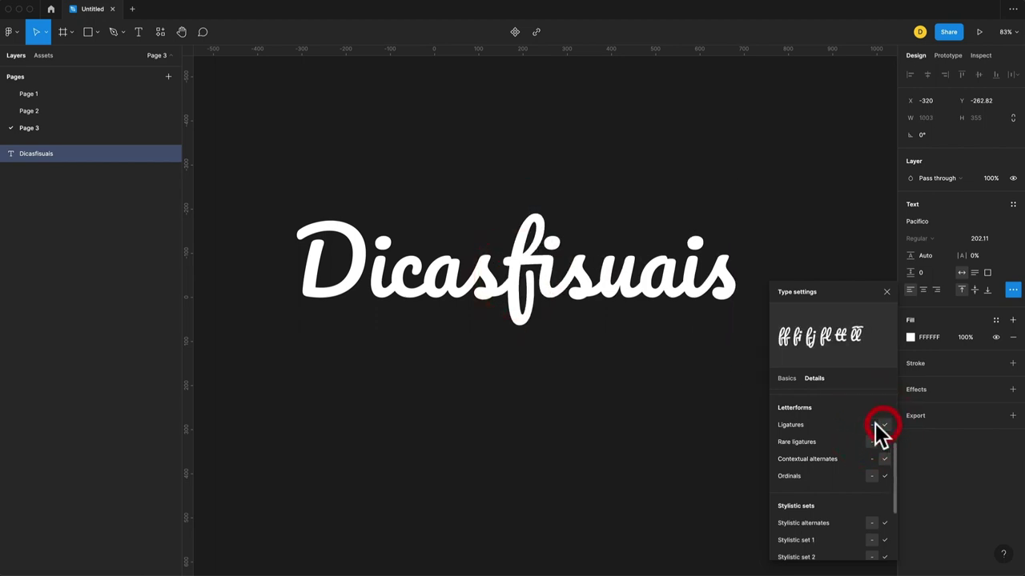
click(531, 280)
key(shift+Left)
text(v)
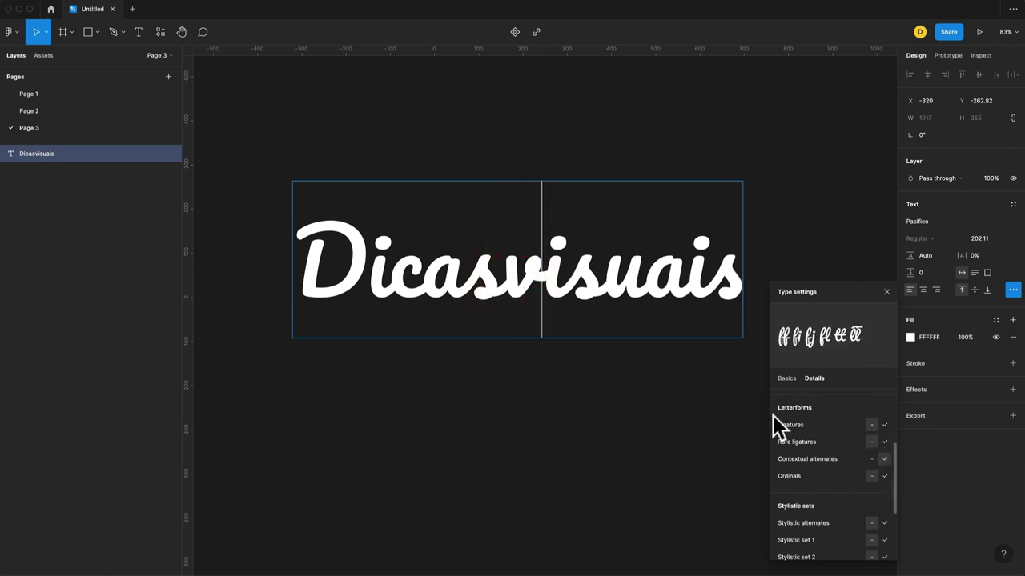
click(883, 456)
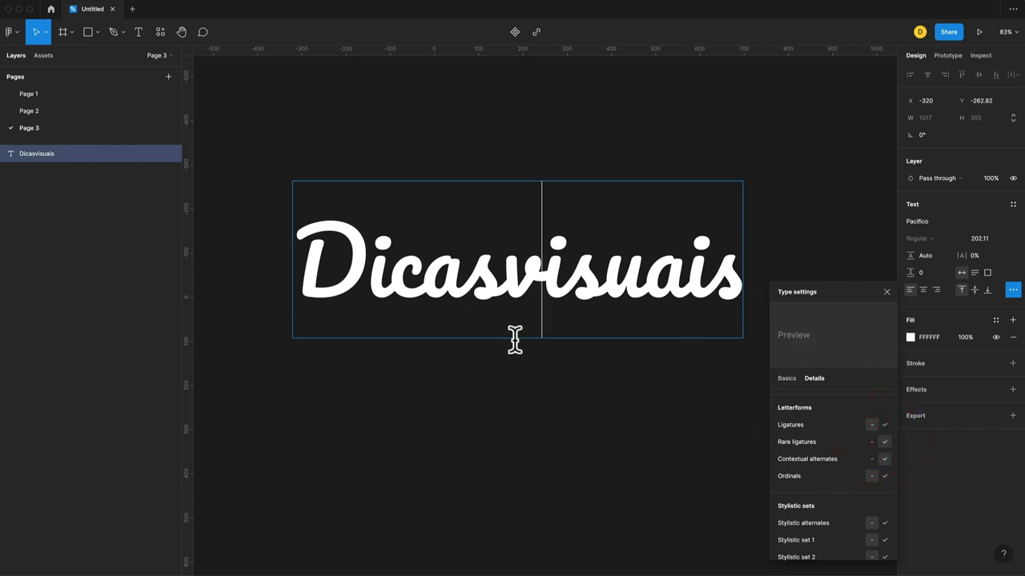
click(517, 364)
click(885, 444)
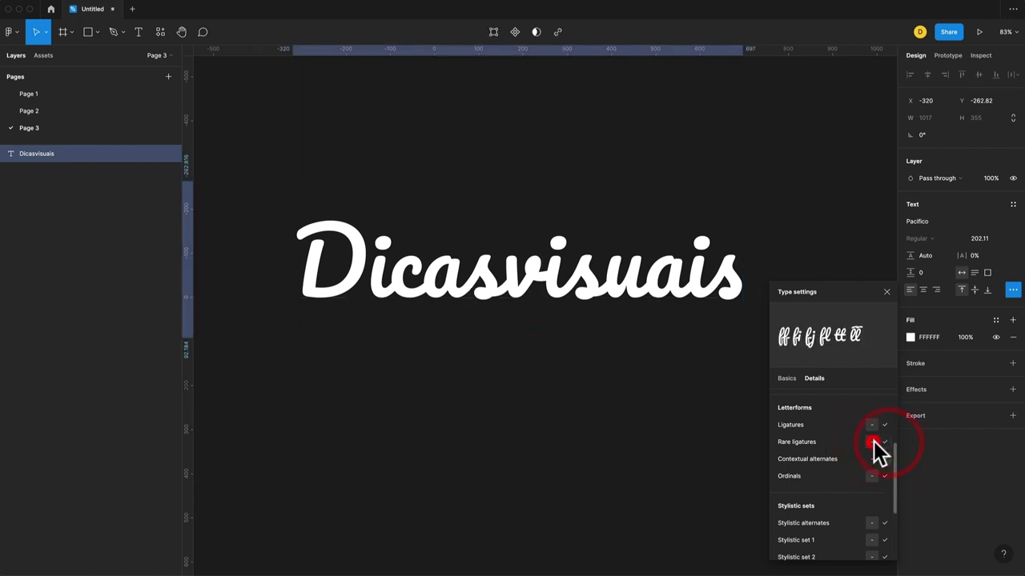
click(872, 461)
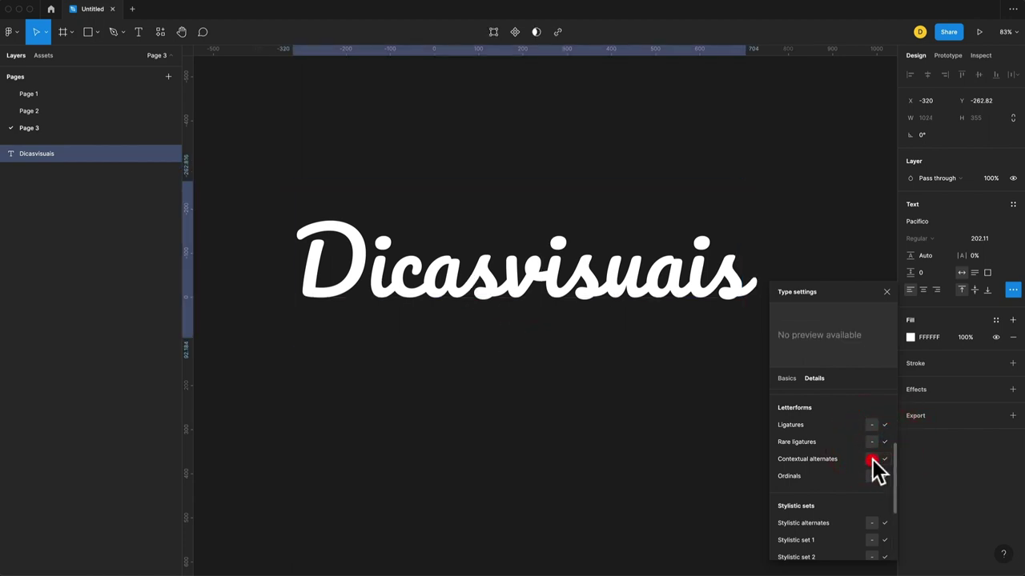
click(884, 459)
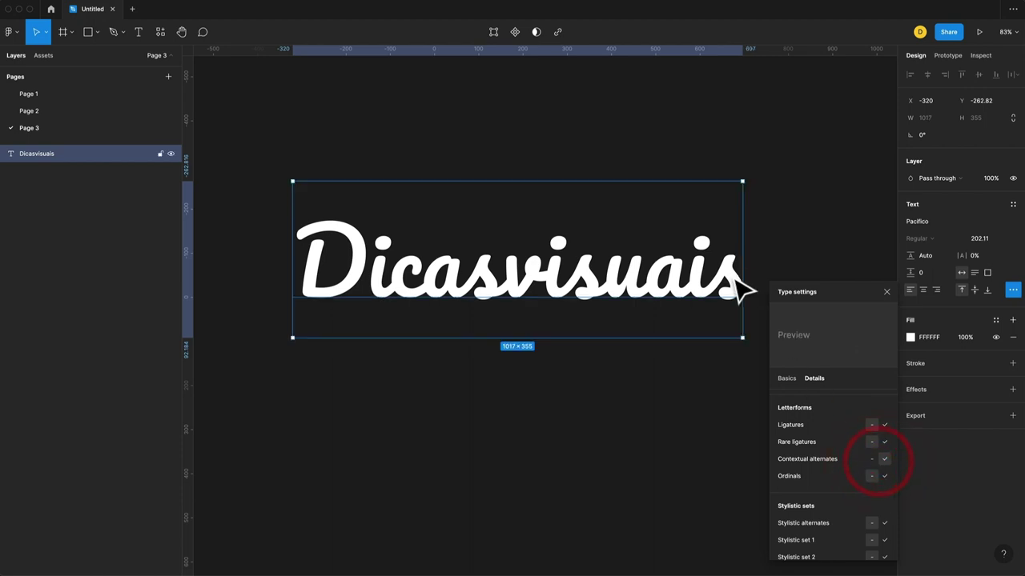
click(870, 458)
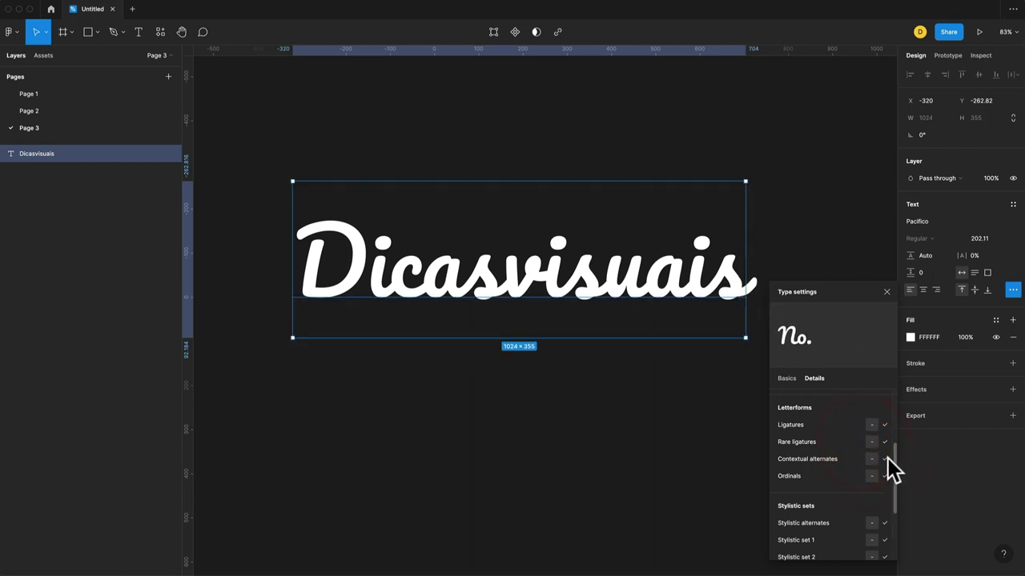
click(883, 459)
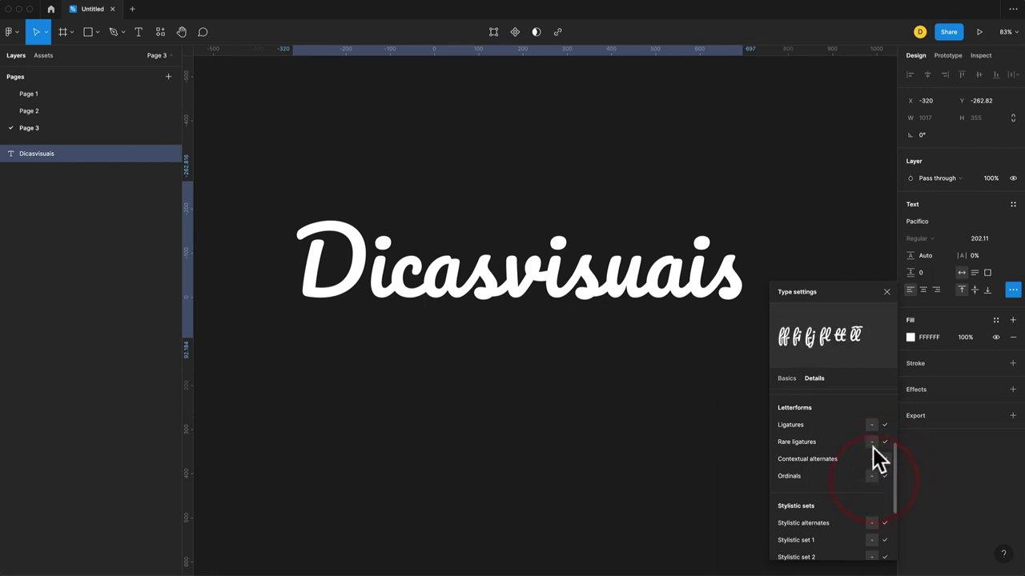
scroll(874, 479, down, 3)
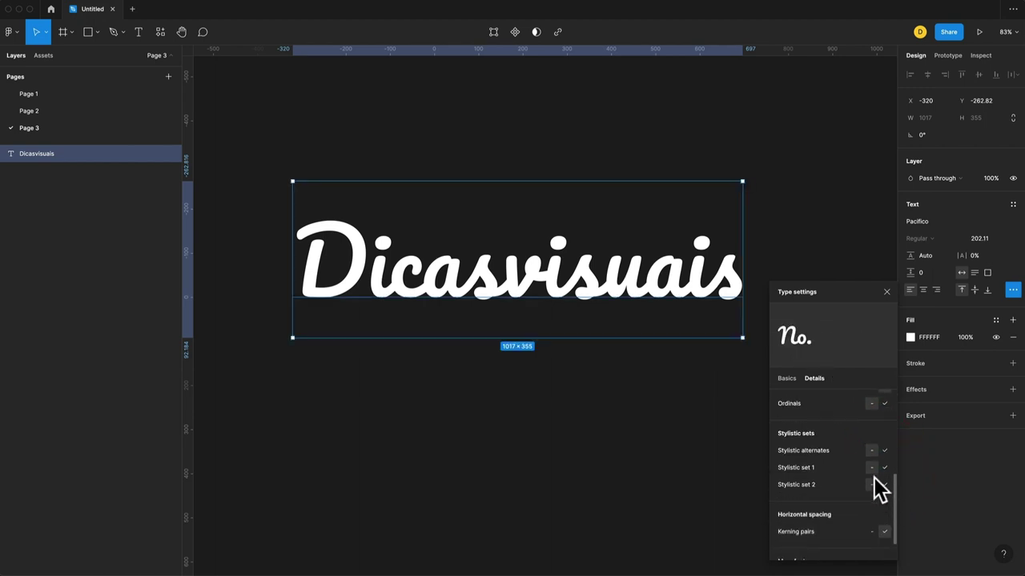
Toggle Stylistic alternates on and off to compare the Pacifico letterforms
scroll(846, 453, up, 1)
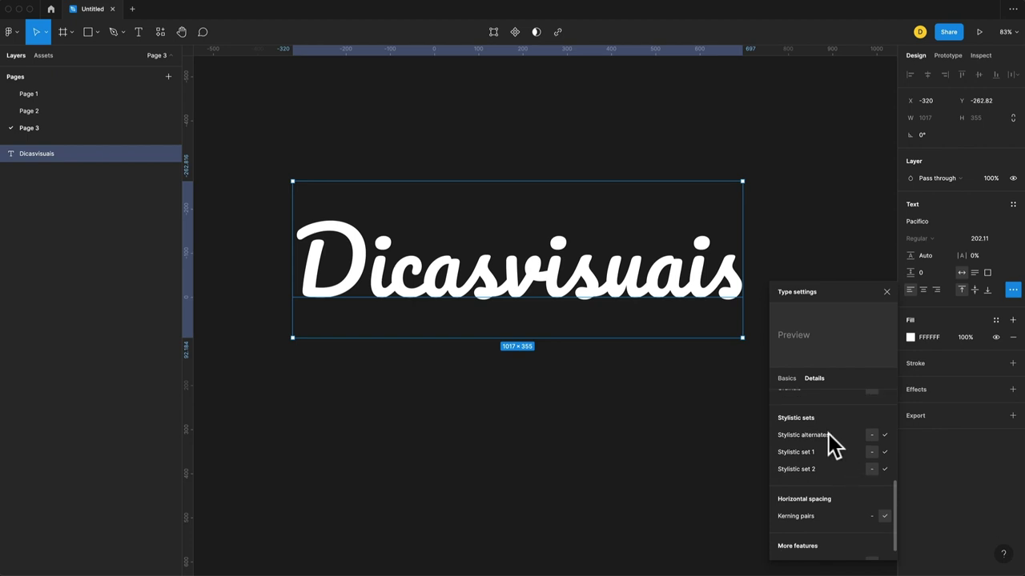
click(885, 435)
click(872, 436)
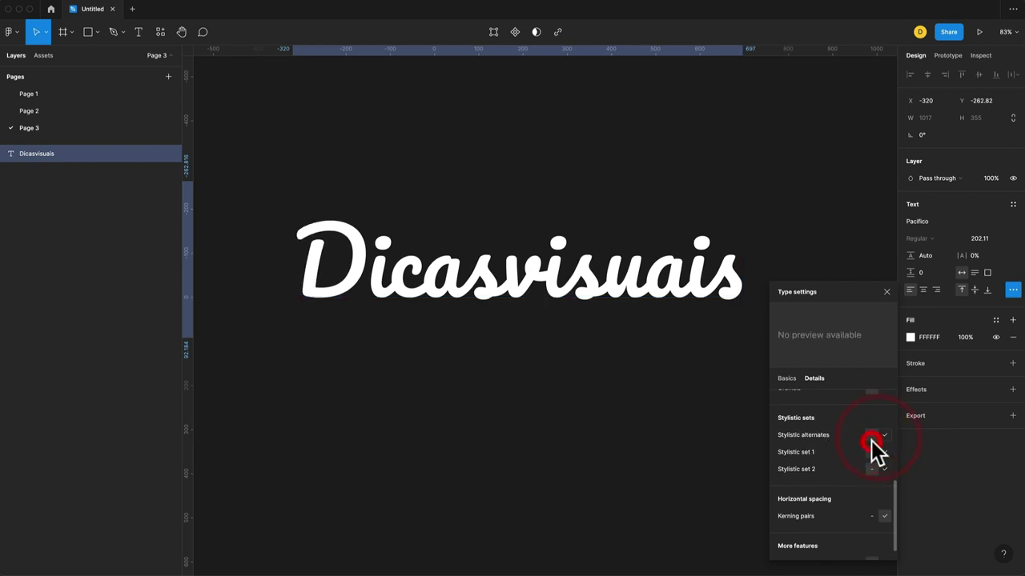
click(879, 437)
click(871, 435)
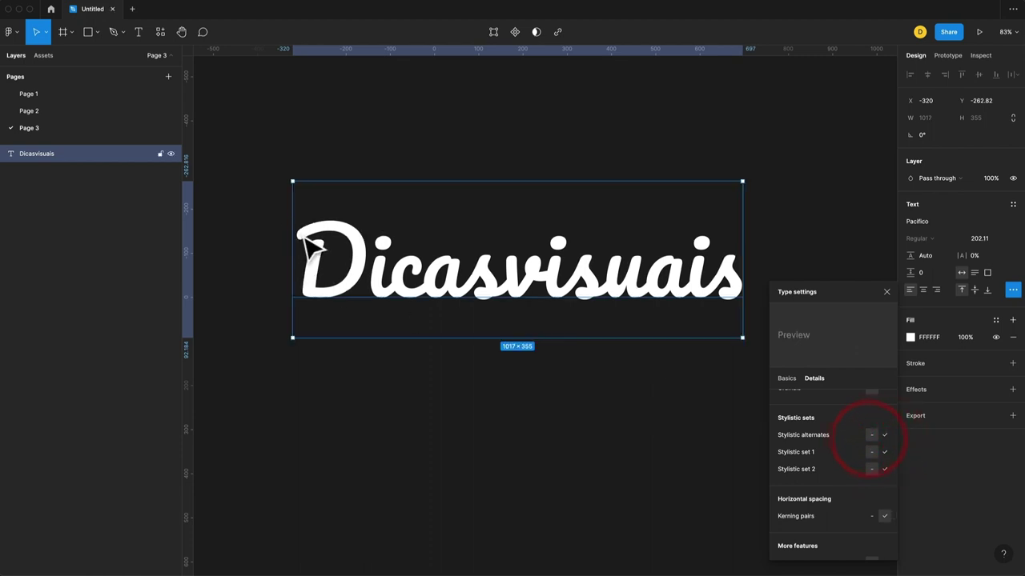
click(872, 436)
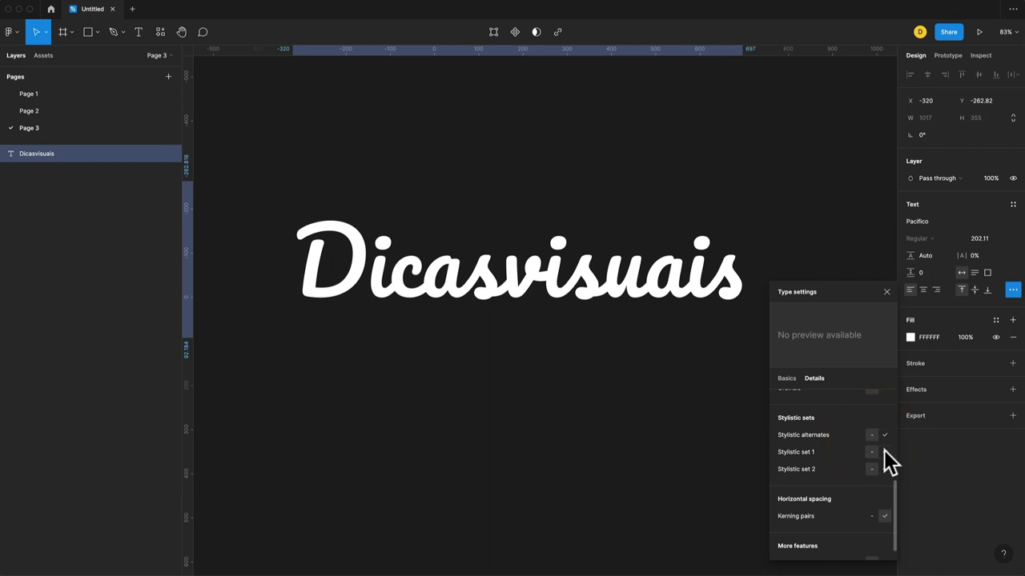
Toggle Stylistic set 1 and Stylistic set 2 on and off to compare glyphs
click(883, 451)
click(881, 466)
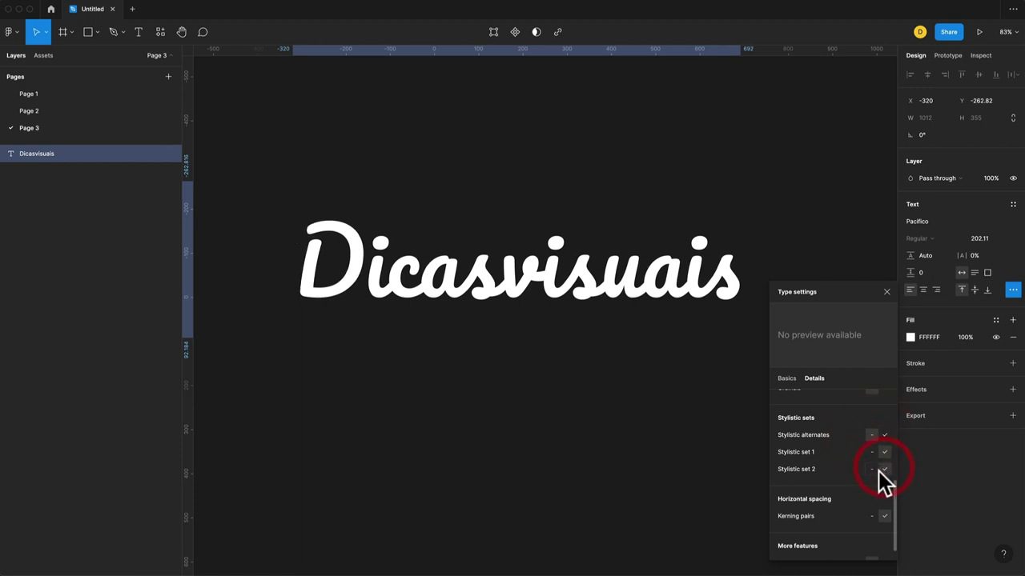
click(877, 468)
click(873, 465)
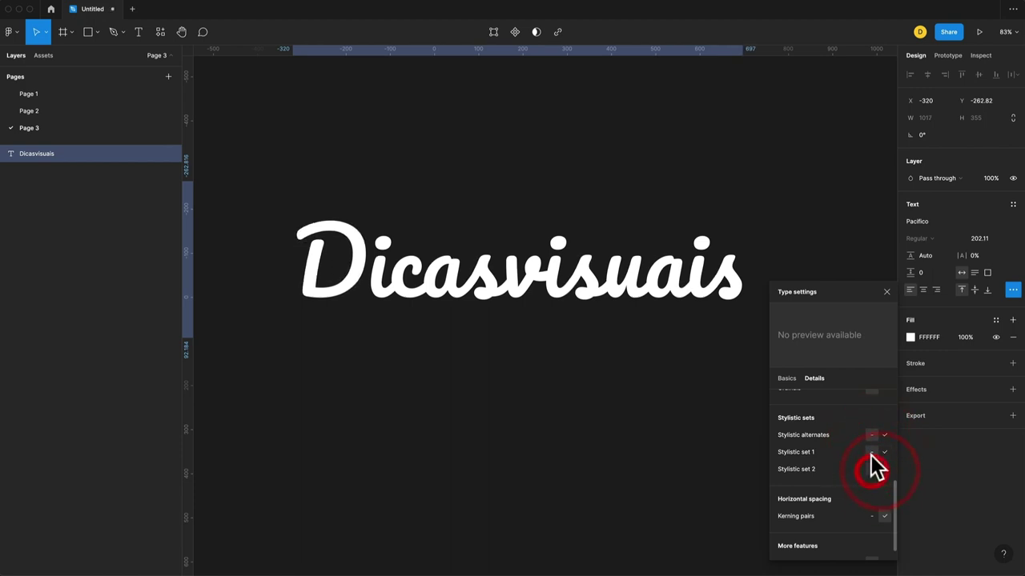
click(873, 468)
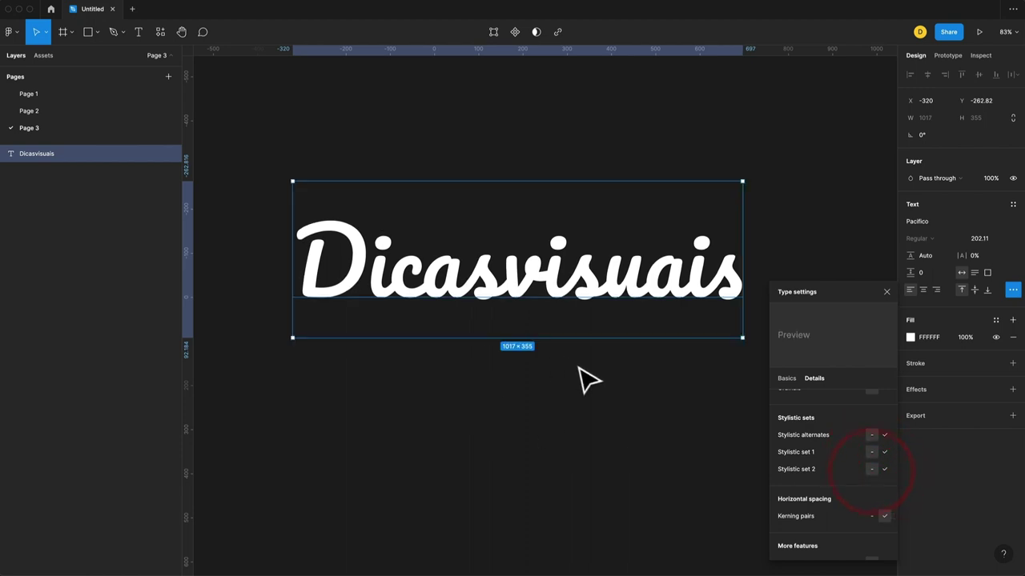
scroll(528, 328, down, 1)
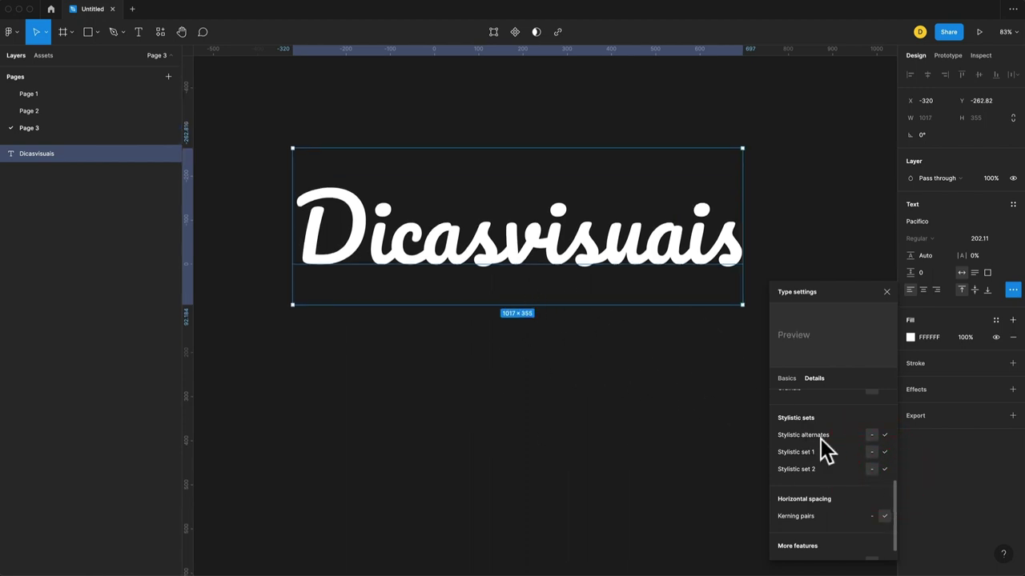
scroll(840, 456, down, 1)
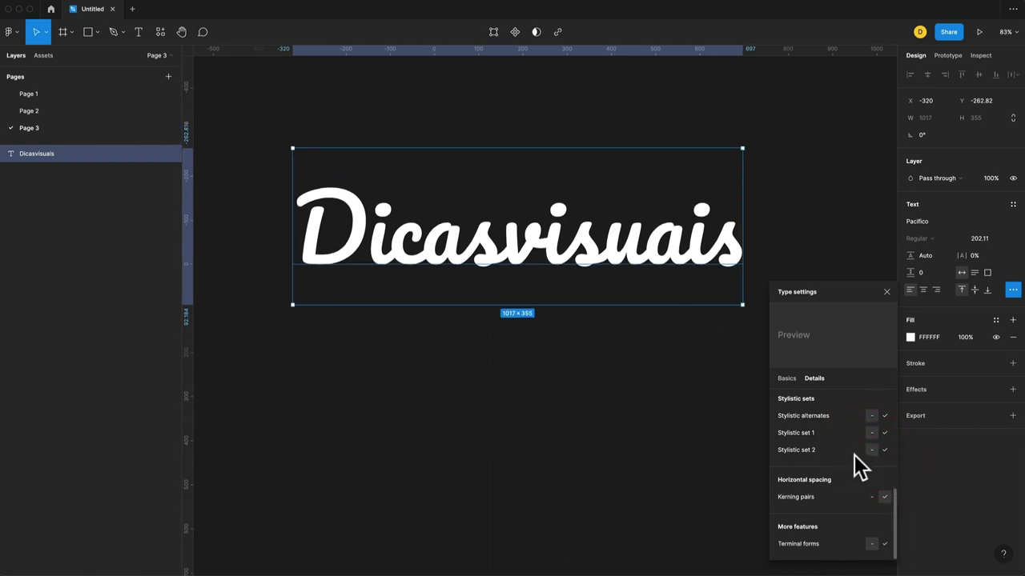
Toggle Terminal forms on and off repeatedly to compare the word endings
click(880, 545)
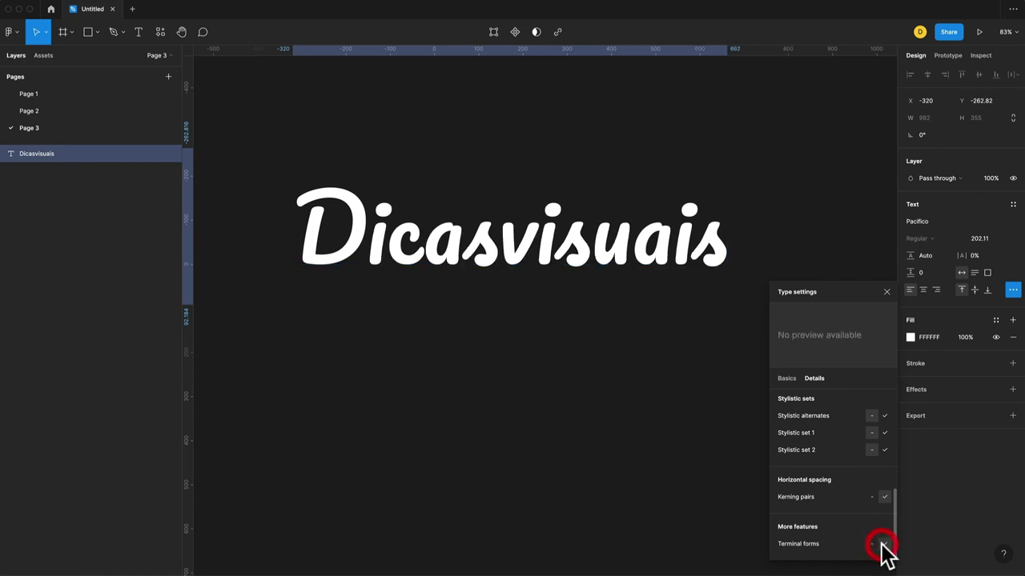
click(872, 545)
click(884, 545)
click(872, 545)
click(884, 545)
click(872, 546)
click(883, 545)
click(872, 545)
click(883, 545)
click(873, 546)
click(884, 545)
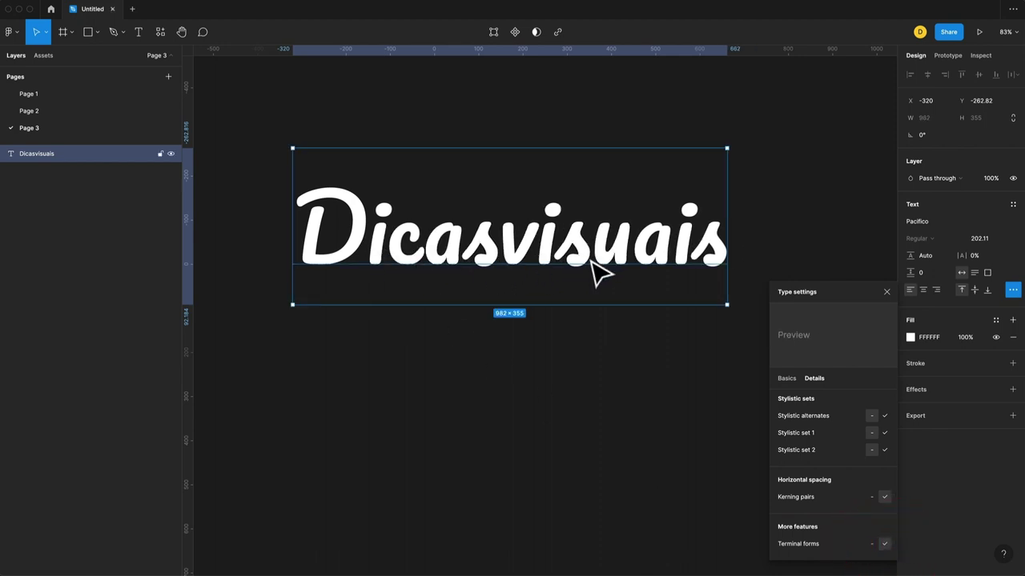
Leave Terminal forms on and Ligatures off, then deselect the text on the canvas
click(873, 544)
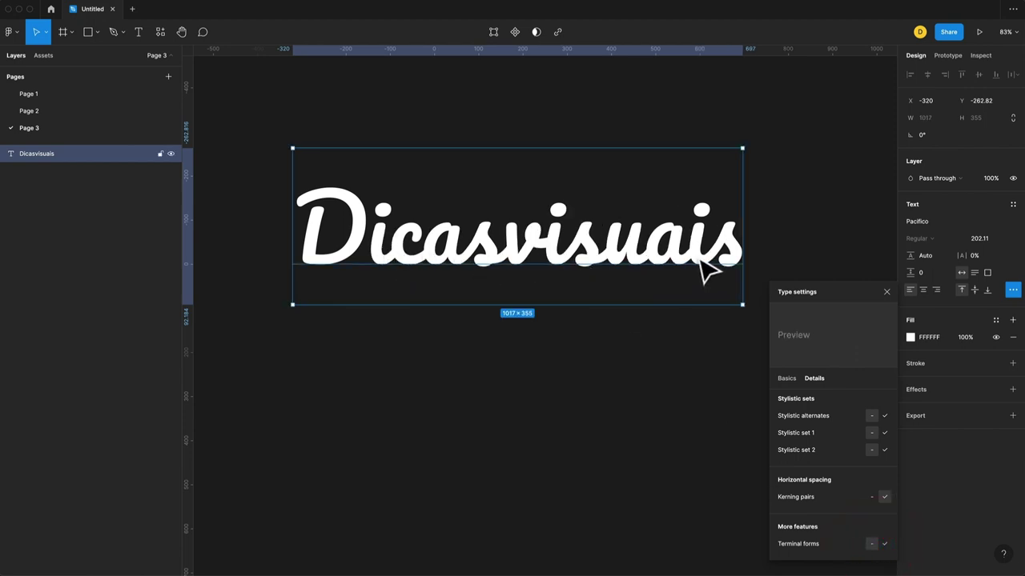
click(873, 545)
click(883, 544)
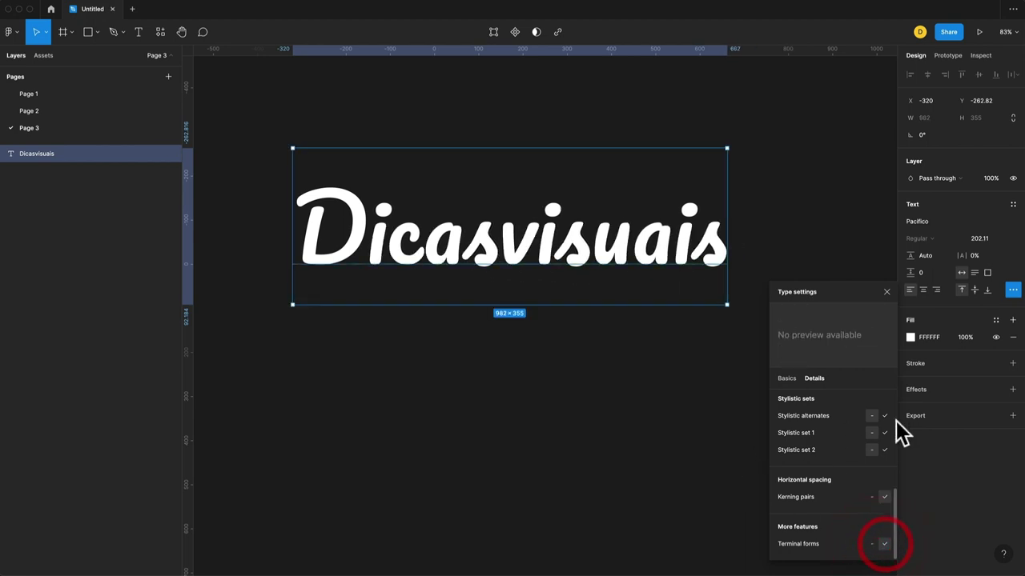
scroll(879, 452, up, 3)
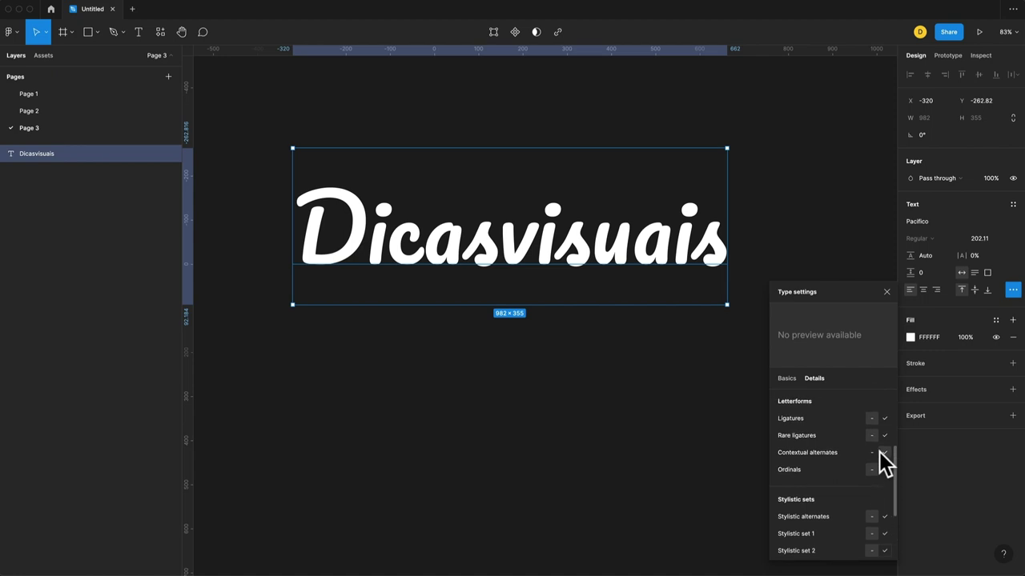
click(883, 428)
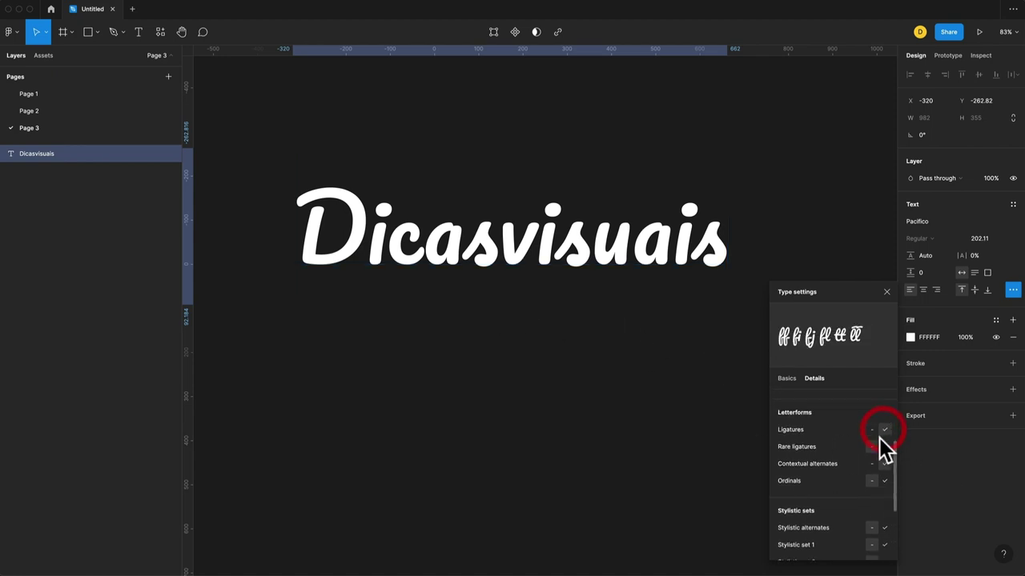
click(871, 459)
click(871, 426)
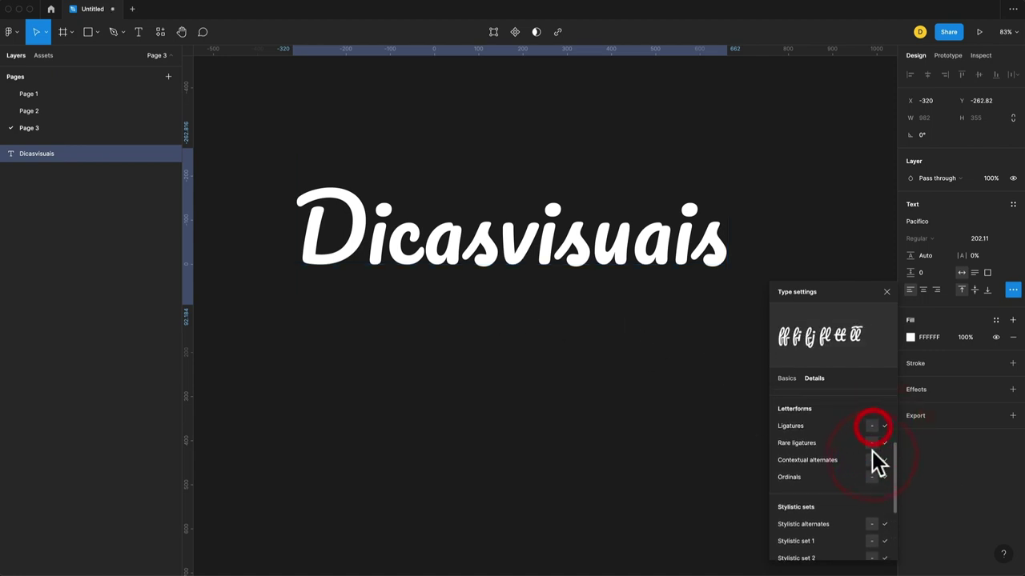
scroll(876, 528, down, 3)
click(881, 544)
click(680, 349)
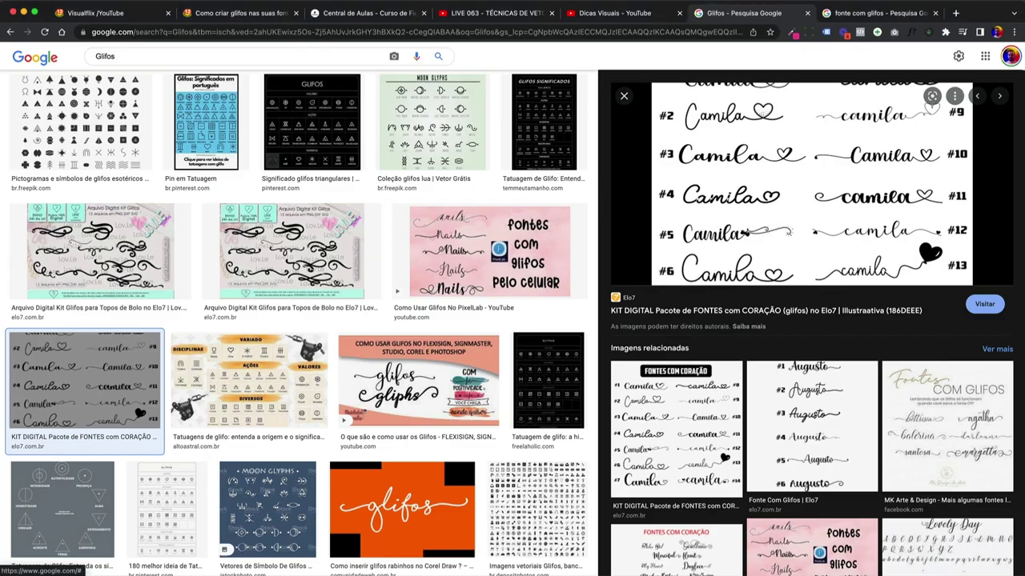
Switch to the 'fonte com glifos' results and scroll through them, back to the top
click(857, 19)
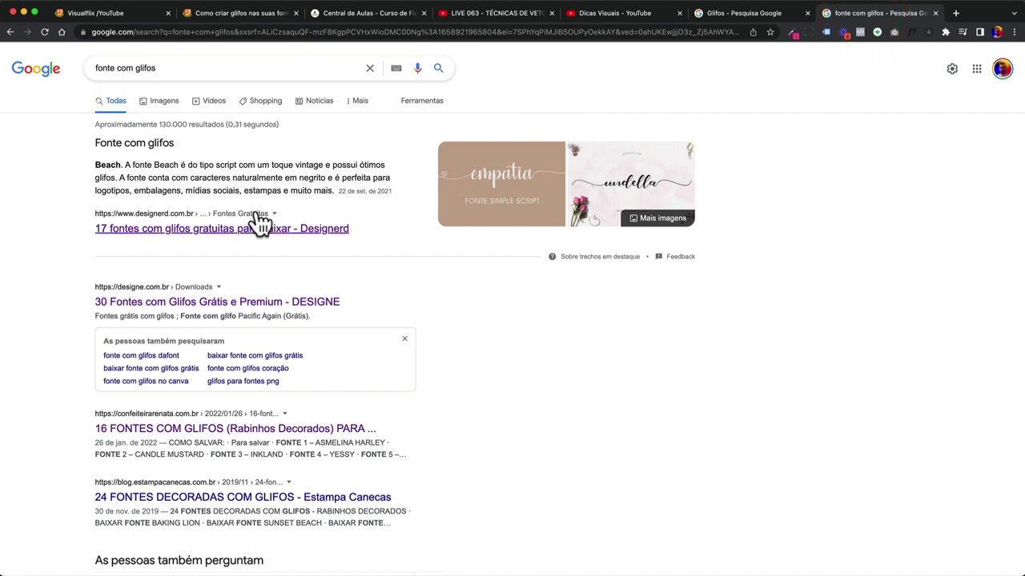
scroll(258, 223, down, 3)
scroll(259, 224, down, 1)
scroll(259, 231, down, 2)
scroll(262, 242, down, 1)
scroll(261, 242, down, 2)
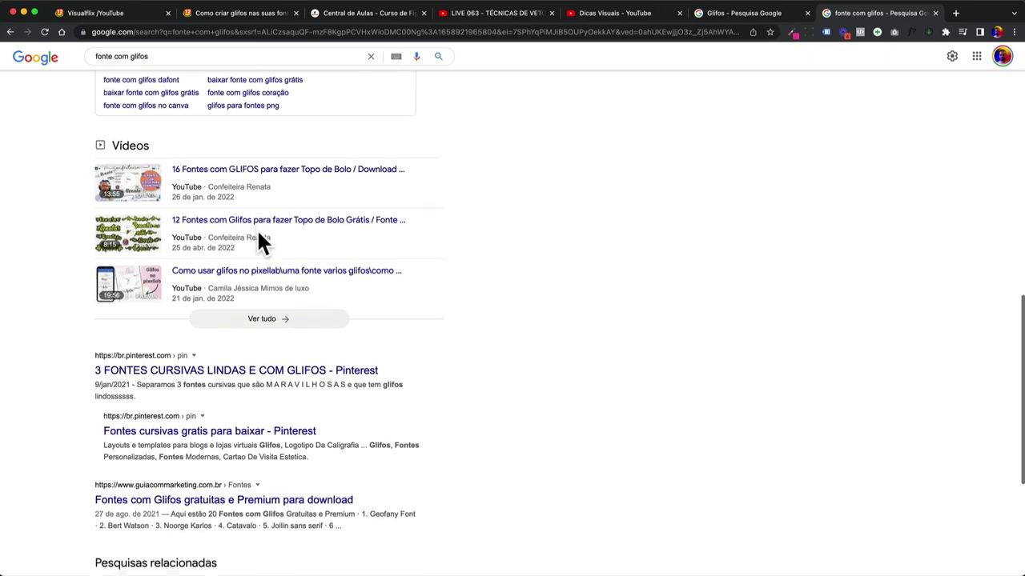
scroll(262, 242, up, 1)
scroll(261, 241, up, 2)
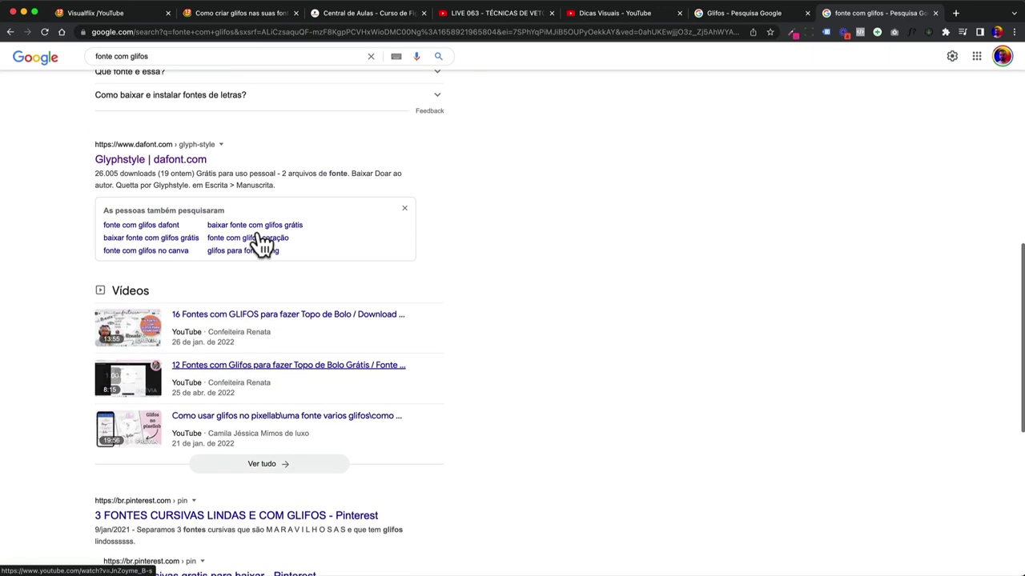
scroll(260, 242, up, 1)
scroll(260, 242, up, 2)
scroll(258, 238, up, 1)
scroll(366, 282, up, 2)
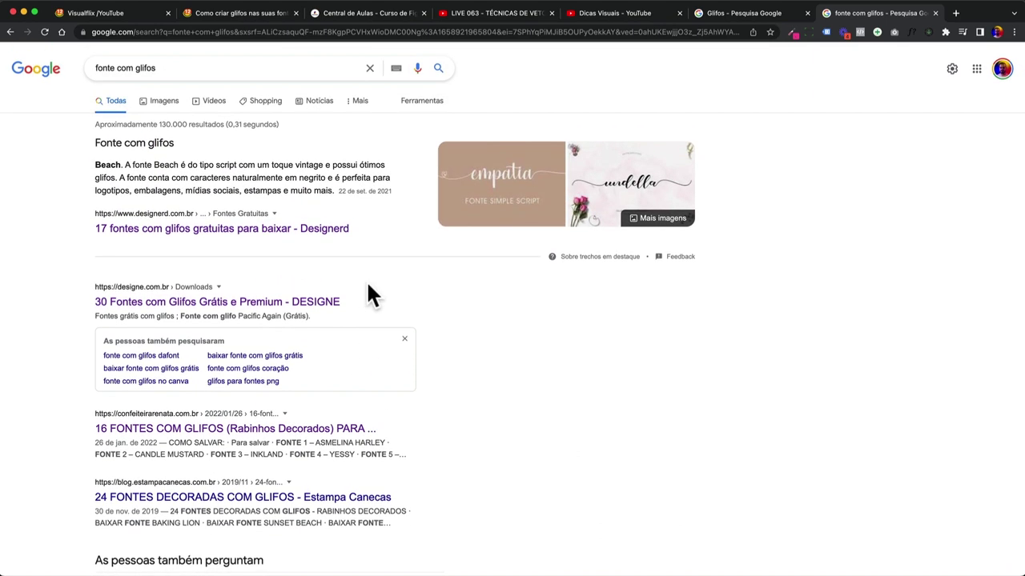
Open the Designerd article on 17 free glyph fonts and scroll through it
click(157, 229)
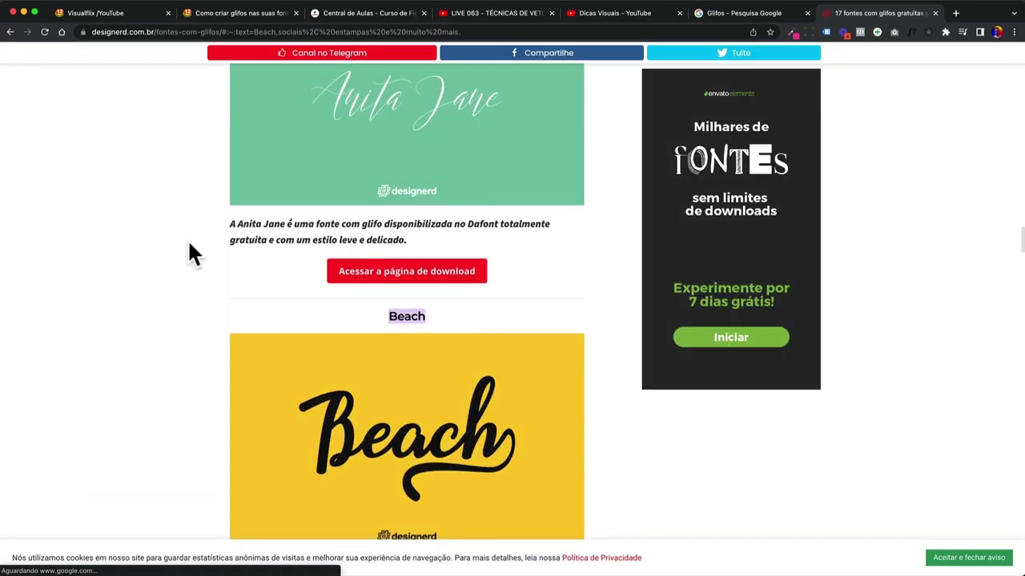
scroll(189, 253, up, 3)
scroll(189, 253, up, 5)
scroll(189, 253, up, 5)
scroll(189, 253, up, 4)
scroll(189, 248, up, 5)
scroll(188, 248, up, 5)
scroll(189, 248, up, 5)
scroll(188, 248, up, 5)
scroll(188, 248, up, 3)
Scroll down to the Champignon font and open its download page
scroll(189, 248, down, 10)
scroll(189, 248, down, 1)
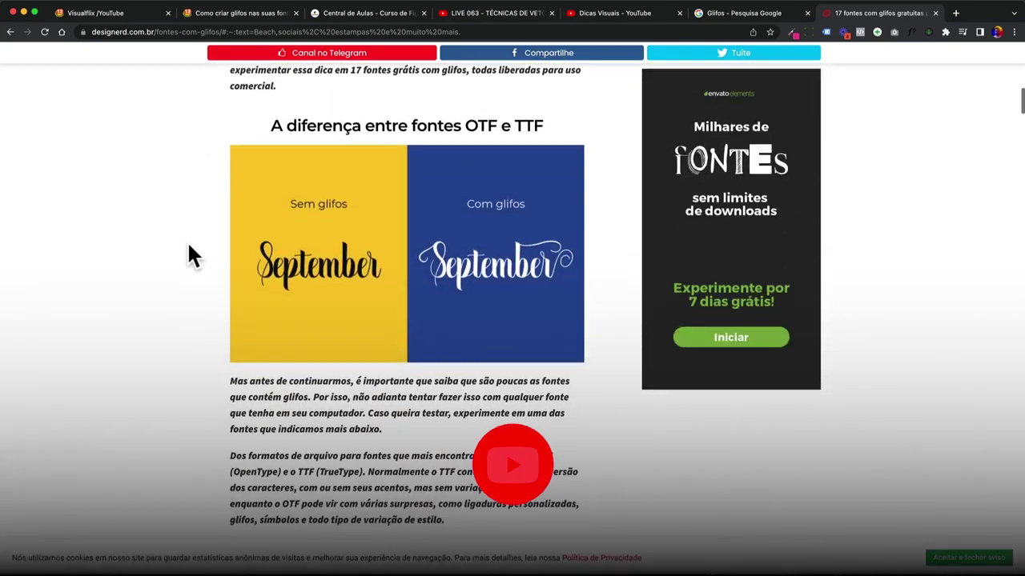
scroll(189, 246, down, 5)
scroll(188, 246, down, 3)
scroll(189, 246, down, 4)
scroll(189, 246, down, 6)
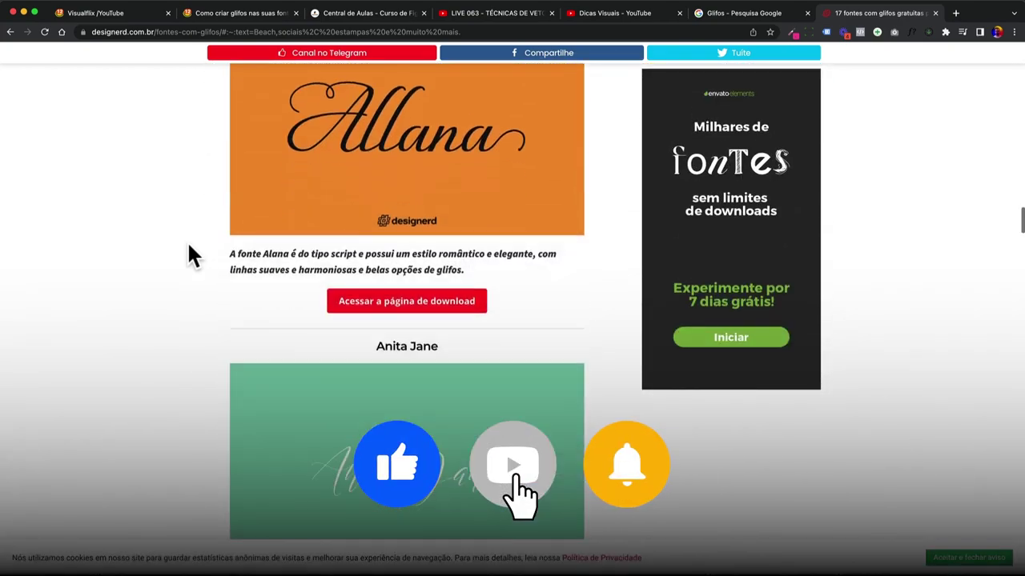
scroll(189, 246, down, 6)
scroll(189, 247, down, 4)
scroll(189, 247, down, 2)
scroll(342, 258, down, 1)
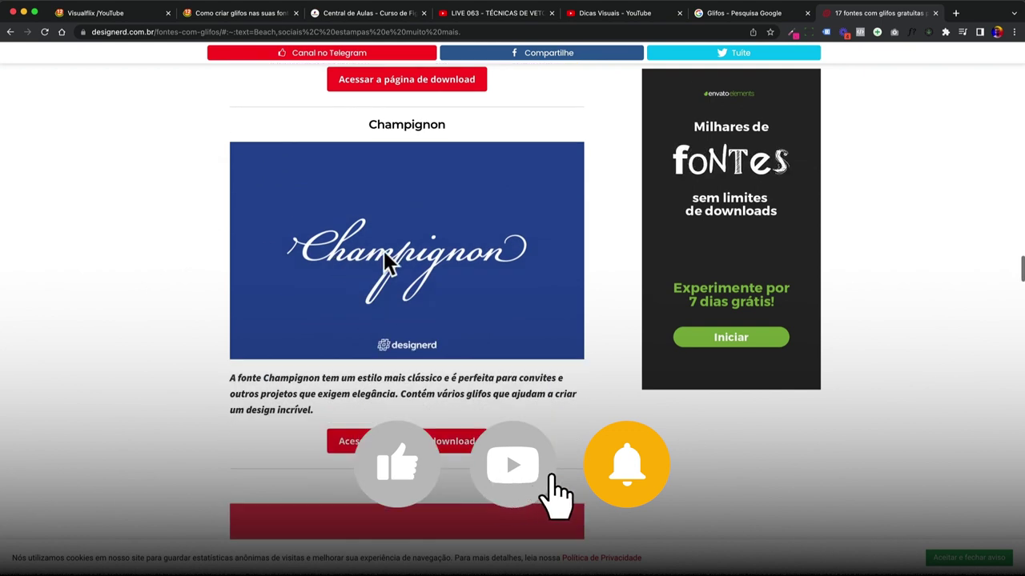
click(342, 258)
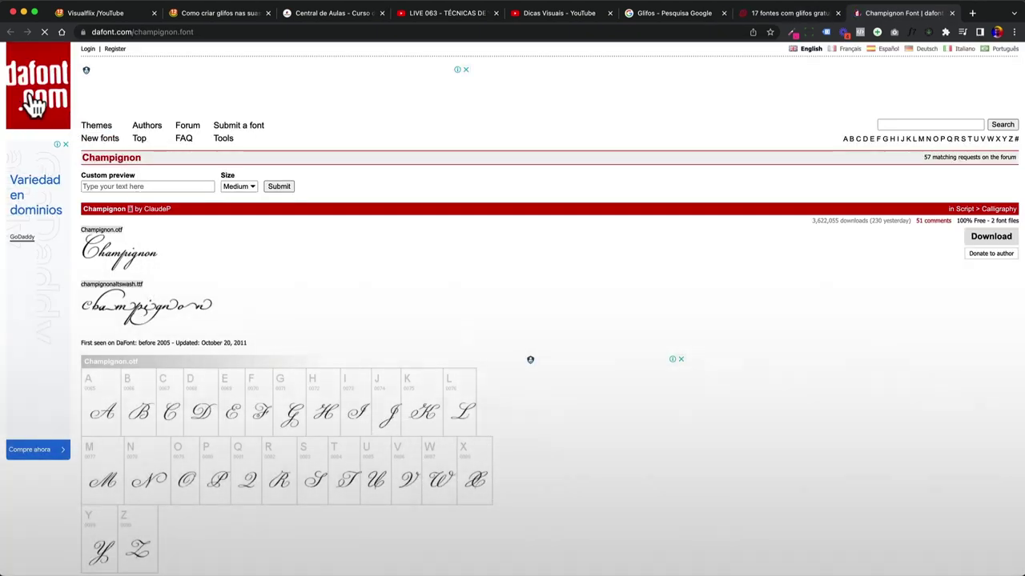
Scroll through the Champignon glyph table on dafont.com
scroll(190, 307, down, 2)
scroll(190, 307, down, 1)
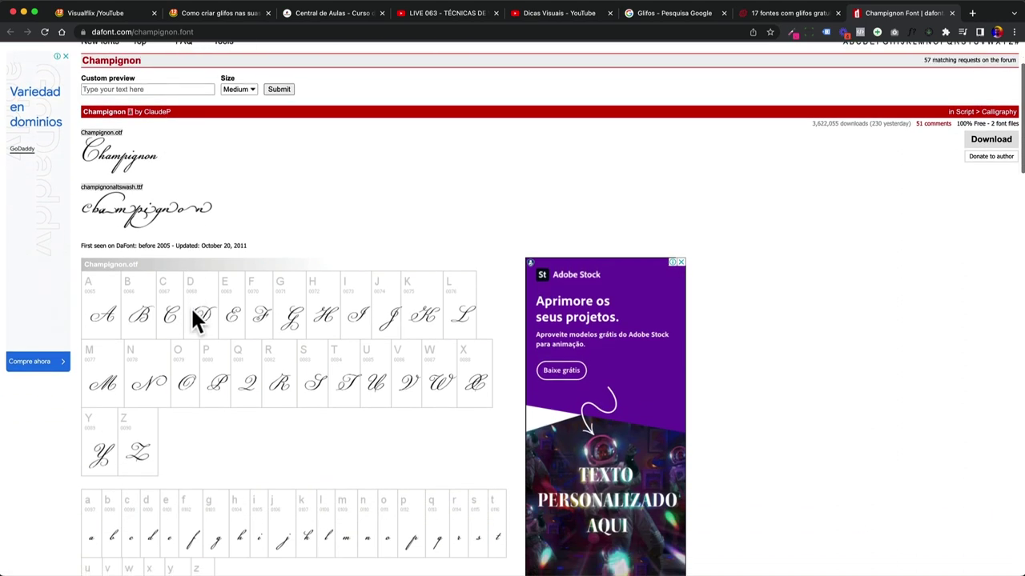
scroll(192, 314, down, 3)
scroll(192, 314, down, 2)
scroll(192, 313, down, 3)
scroll(192, 314, down, 3)
scroll(192, 314, down, 3)
scroll(192, 314, down, 1)
scroll(192, 314, up, 1)
scroll(192, 313, down, 3)
scroll(192, 314, down, 4)
scroll(195, 319, down, 4)
scroll(194, 318, down, 2)
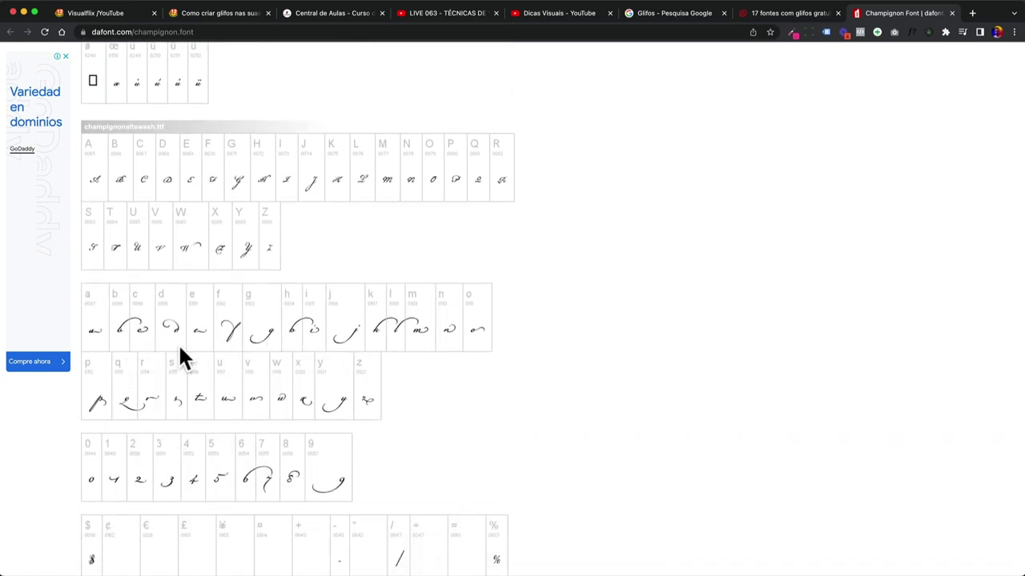
Download the Champignon font as champignon.zip into the Downloads folder
scroll(178, 344, down, 3)
scroll(183, 352, down, 3)
scroll(221, 344, up, 10)
scroll(221, 341, up, 10)
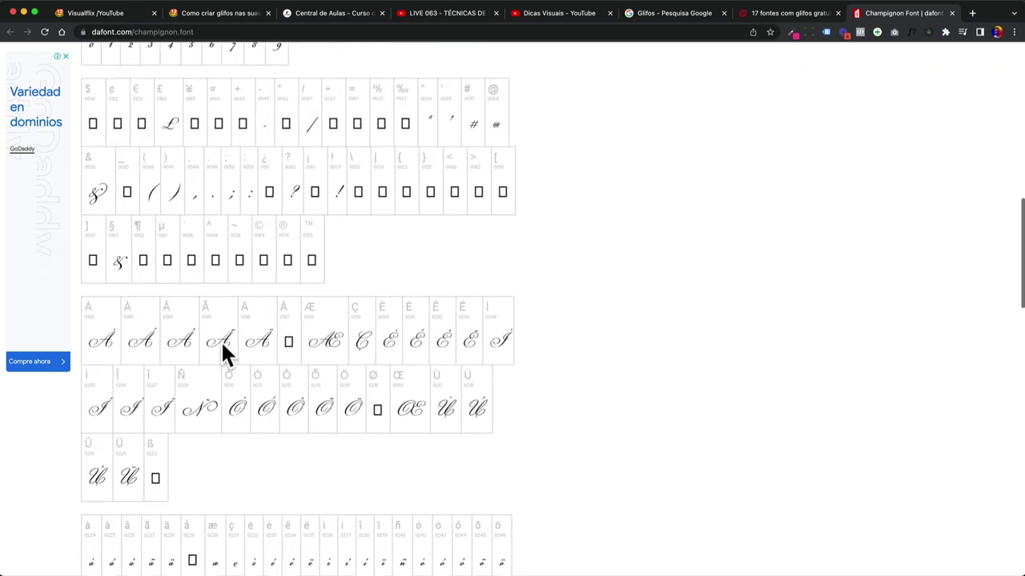
scroll(221, 340, up, 10)
click(991, 238)
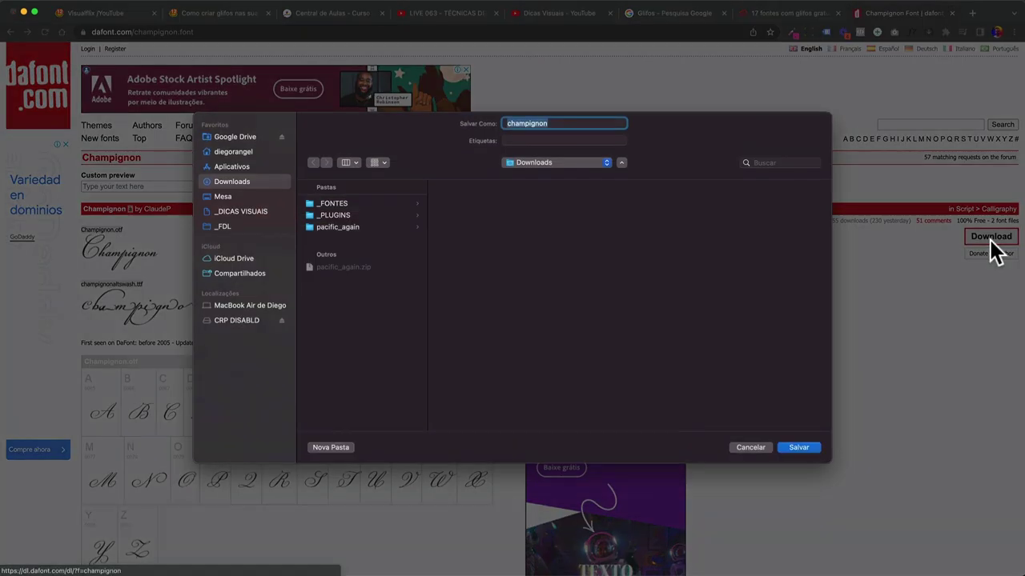
click(798, 447)
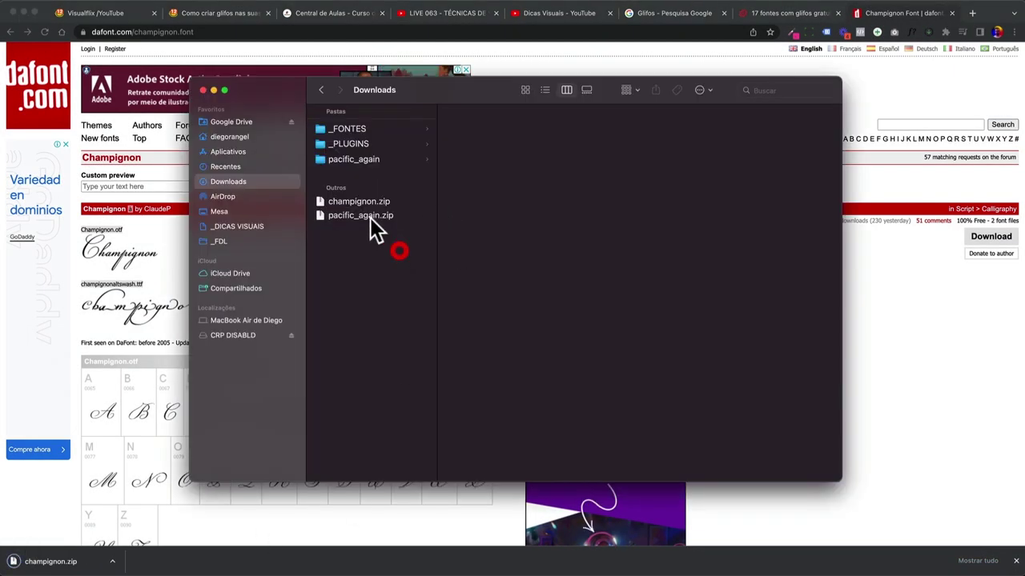
Preview the Pacific-Again.png image in the pacific_again folder in Downloads
click(358, 202)
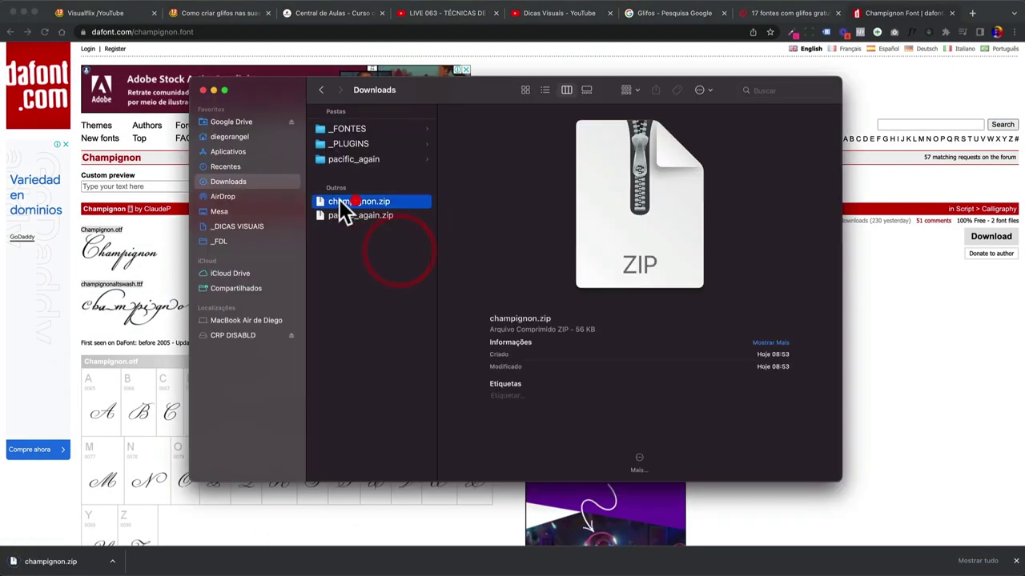
click(357, 158)
click(473, 168)
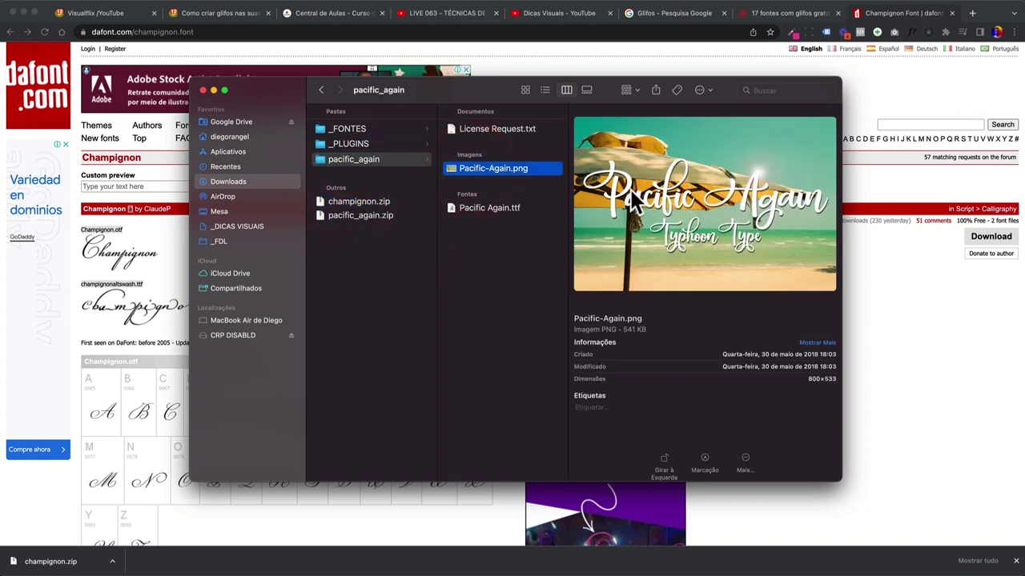
key(space)
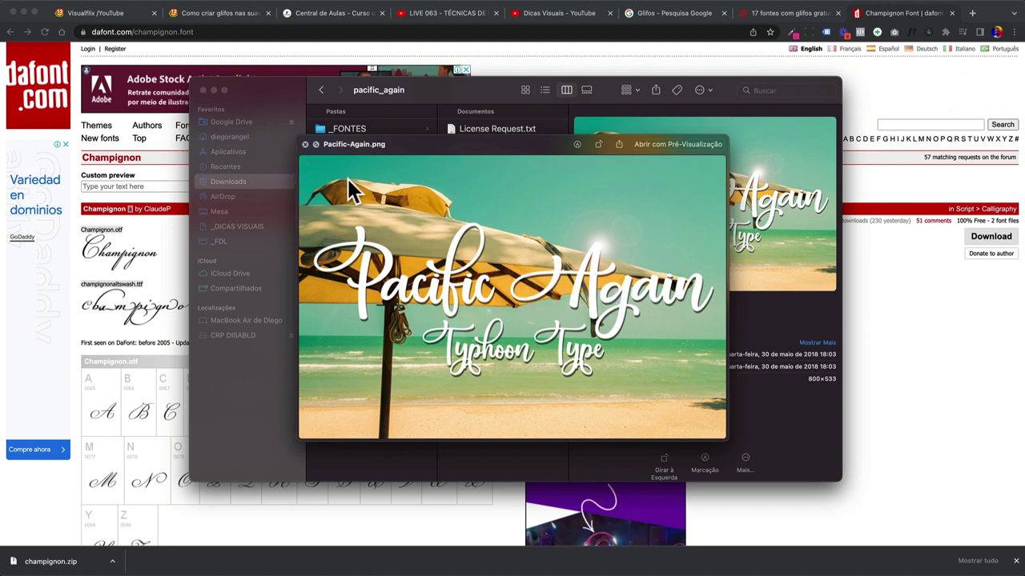
click(304, 144)
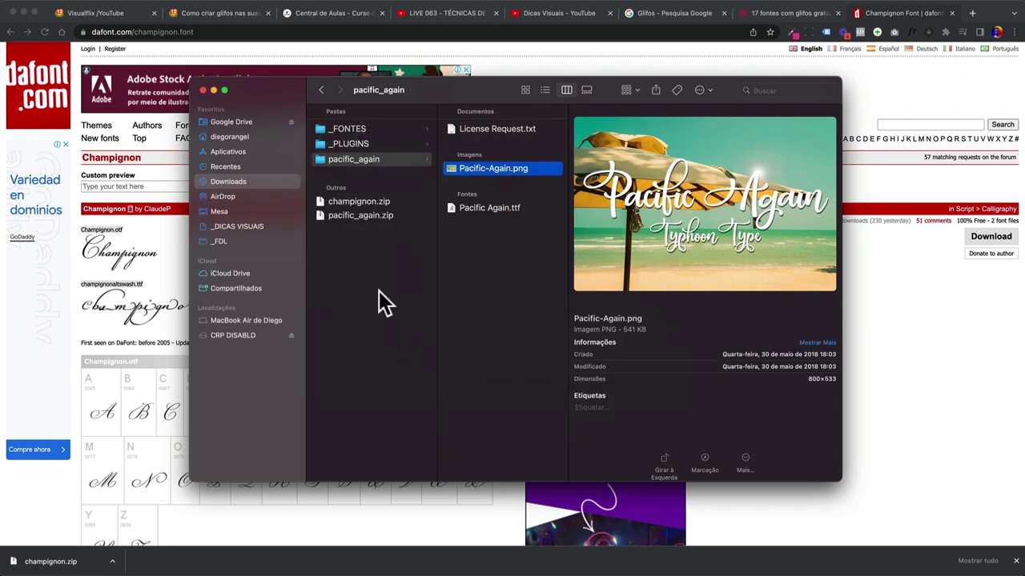
Unzip champignon.zip and bring up the Champignon.otf install preview
click(353, 201)
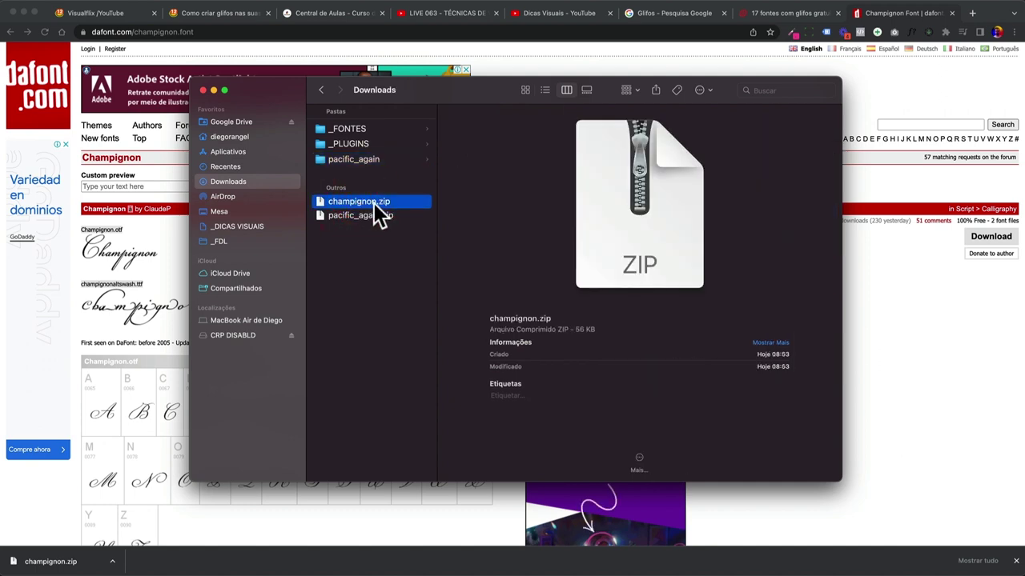
double_click(372, 202)
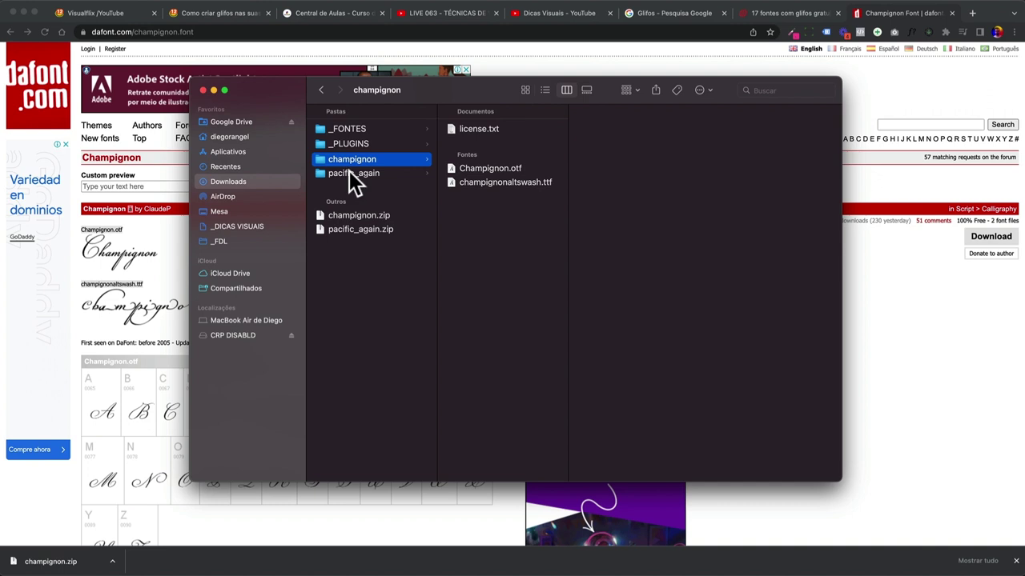
click(482, 168)
click(489, 180)
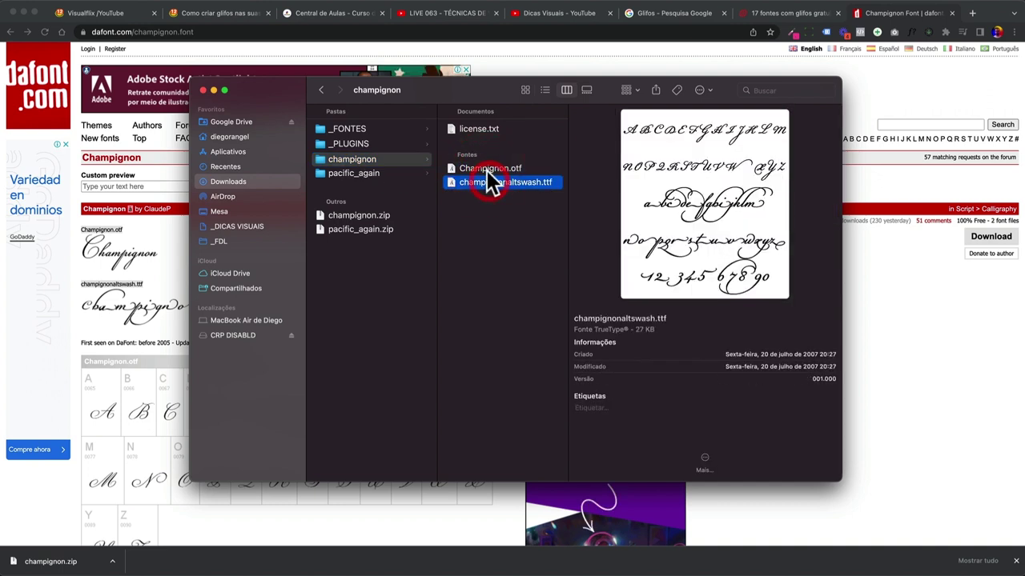
click(486, 166)
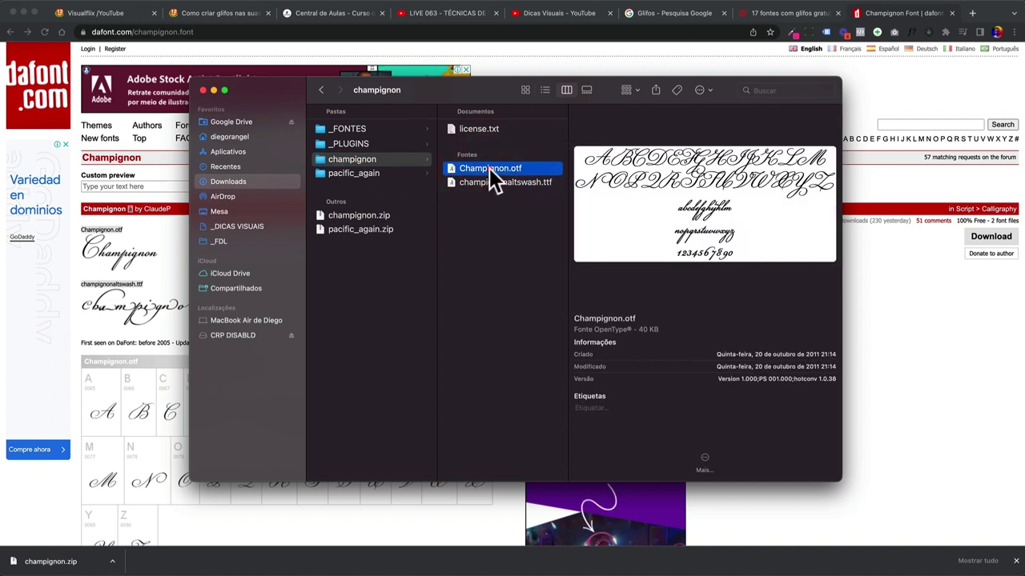
double_click(489, 168)
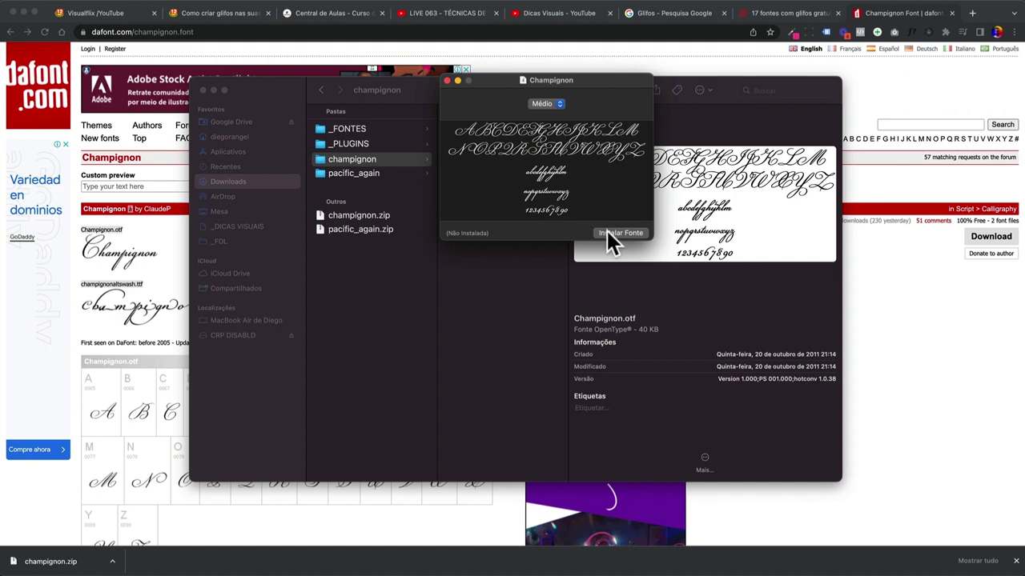
Install Champignon.otf and champignonaltswash.ttf in Font Book, comparing both font previews
click(618, 233)
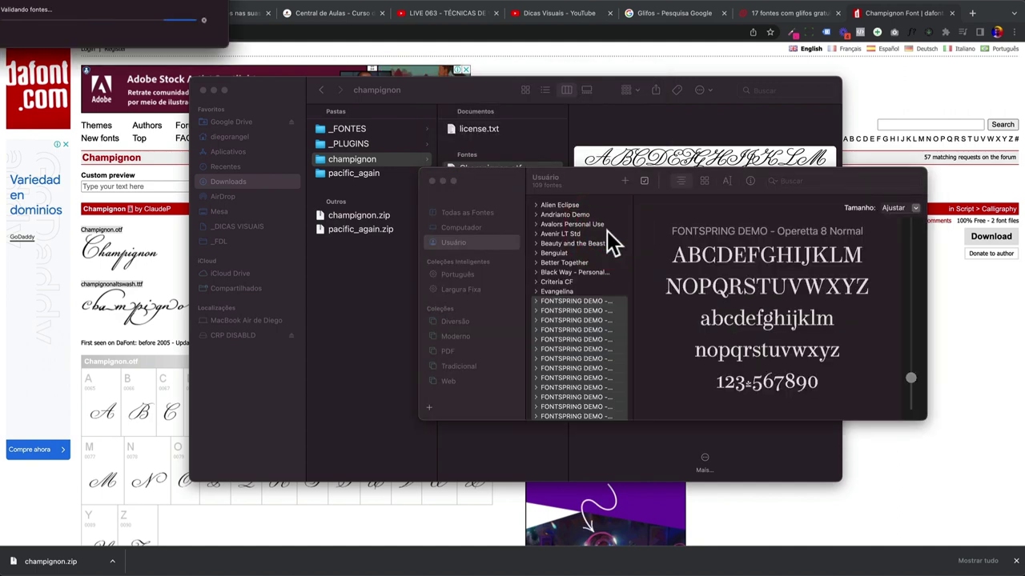
click(432, 181)
click(491, 184)
double_click(480, 182)
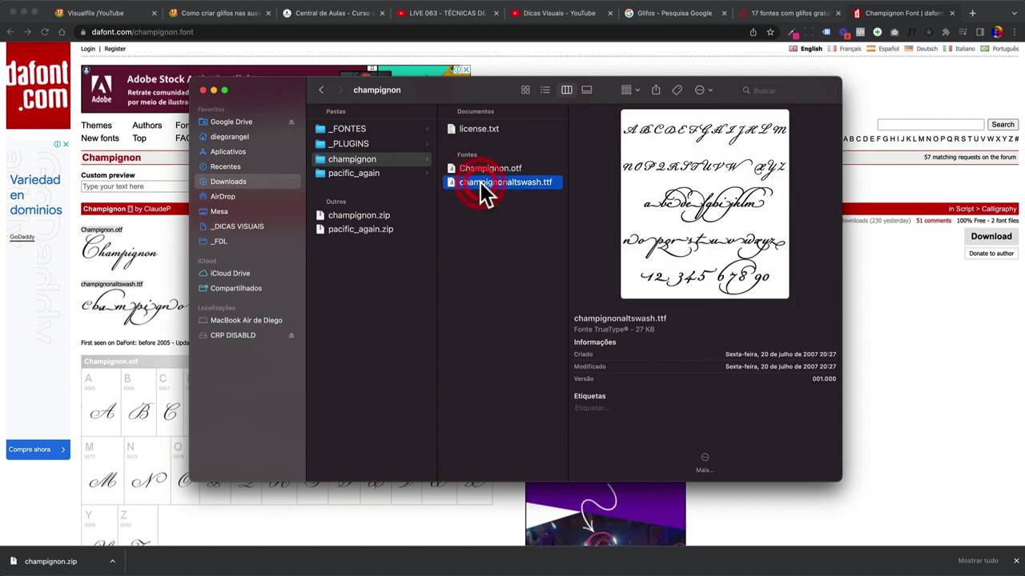
click(624, 266)
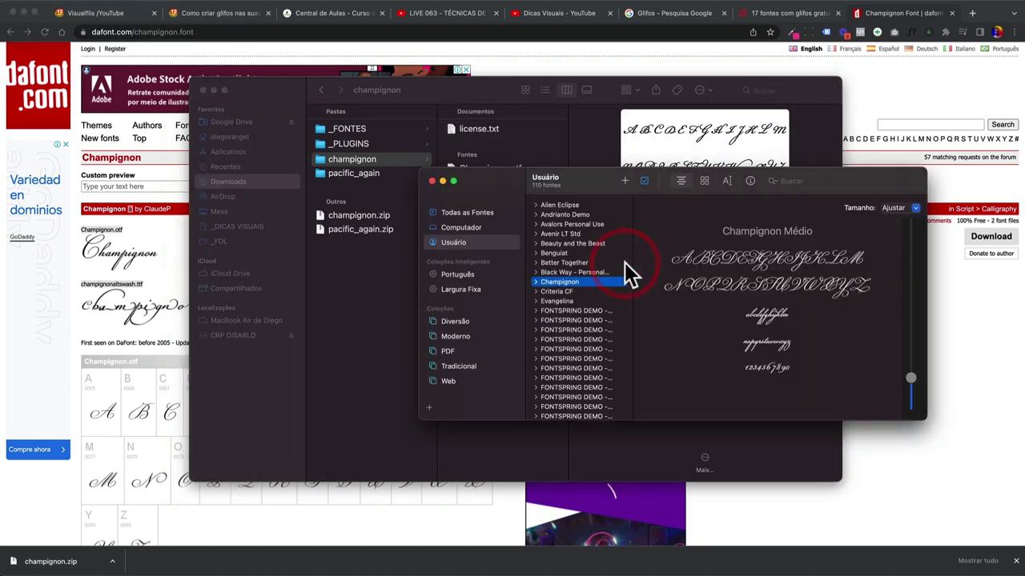
click(561, 282)
click(560, 292)
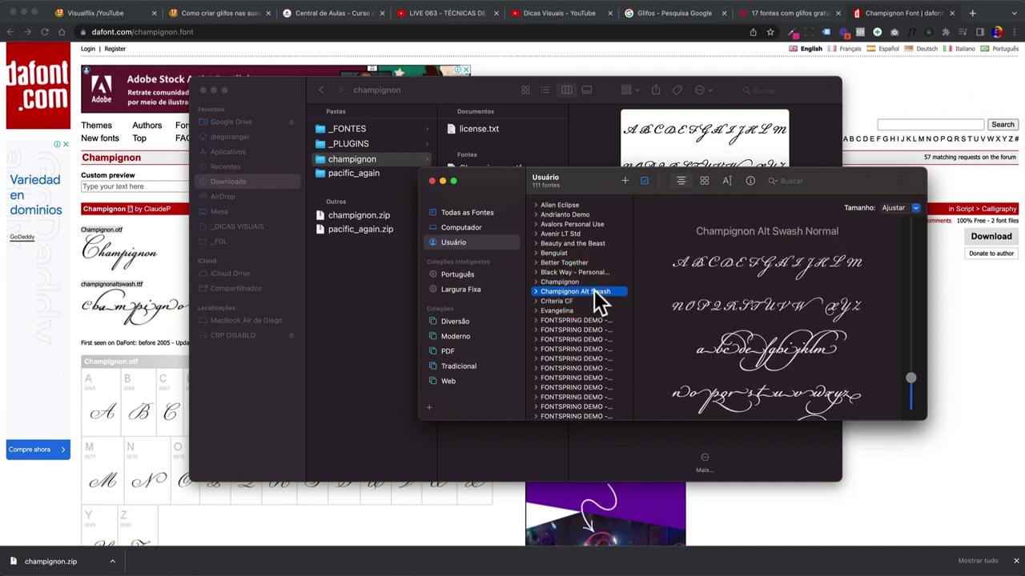
click(431, 181)
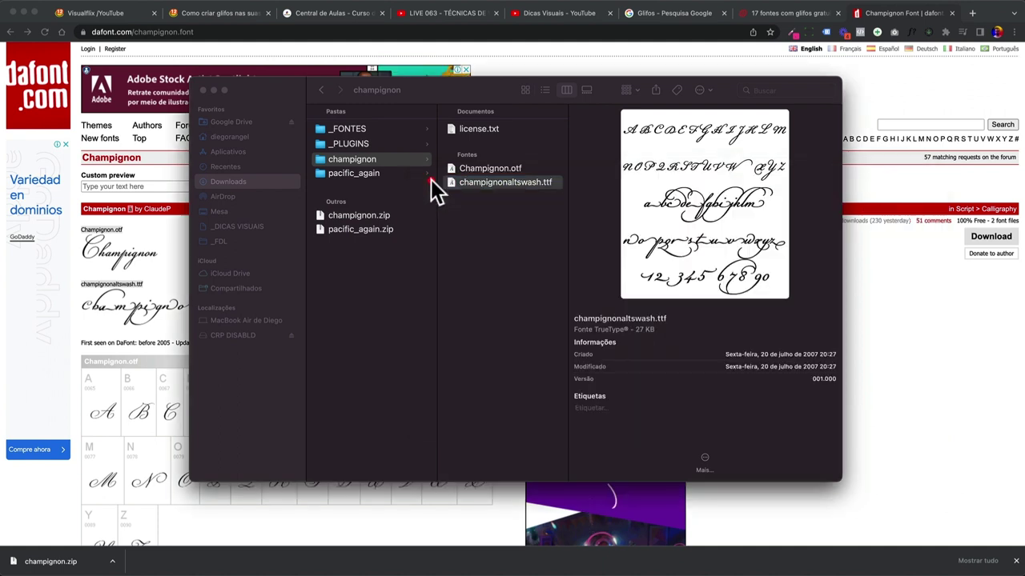
click(472, 240)
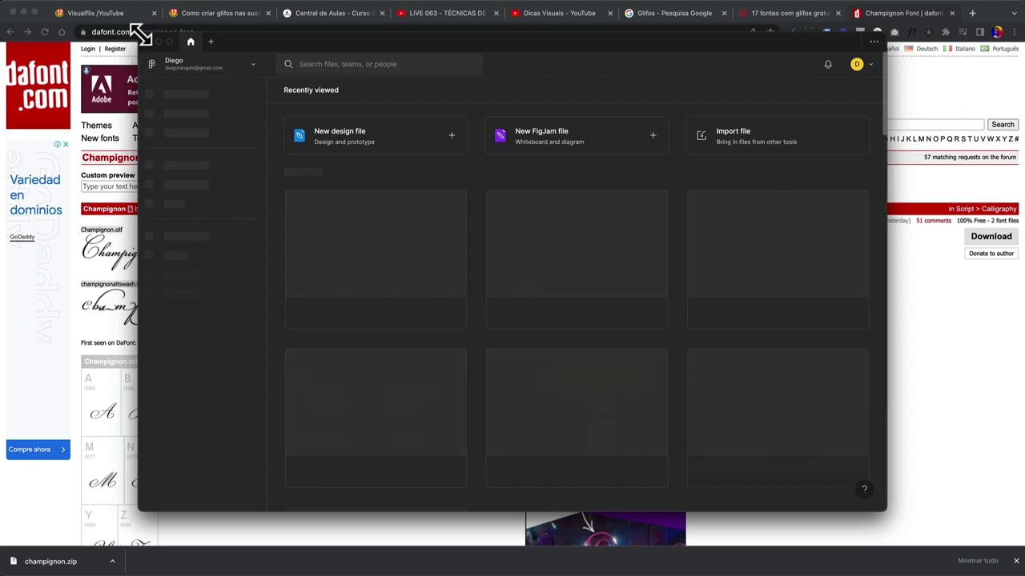
Enlarge the Figma window to fill the screen and open the Untitled design
drag(138, 33, 7, 7)
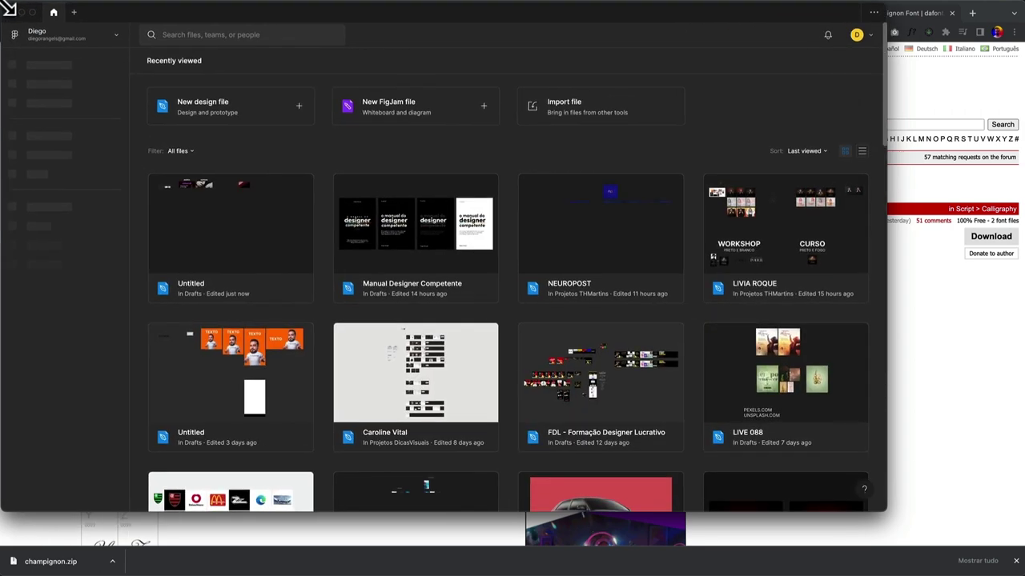
drag(880, 512, 1016, 568)
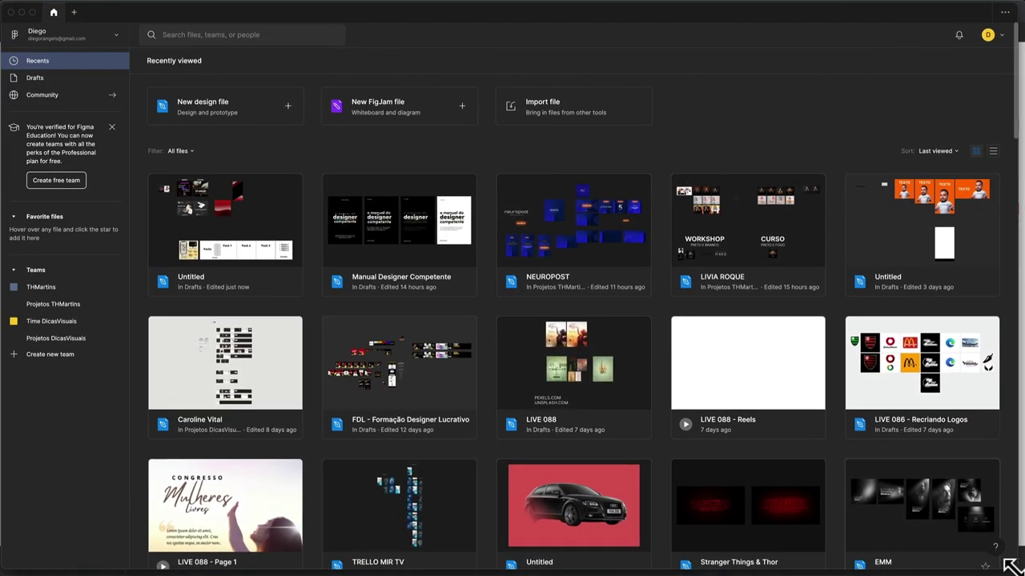
click(252, 240)
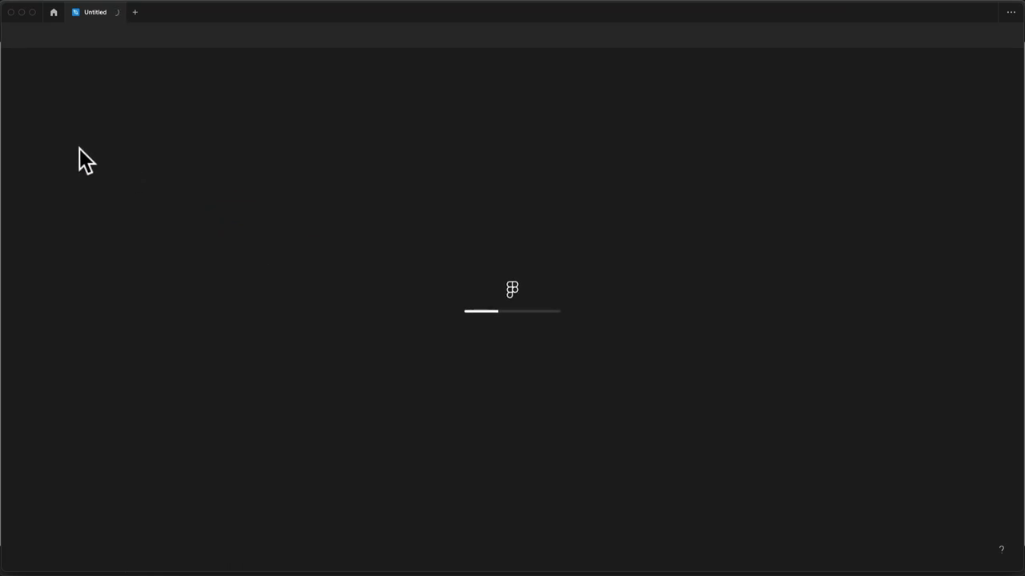
On Page 3, duplicate the Dicasvisuais text and place the copy below it
click(51, 131)
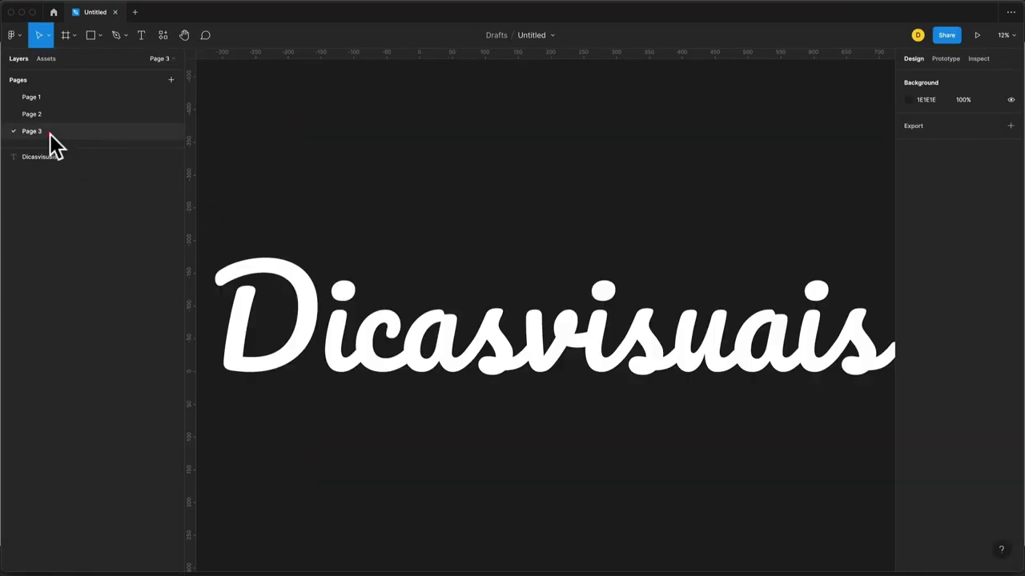
click(550, 248)
scroll(531, 296, down, 5)
scroll(536, 305, down, 3)
drag(525, 215, 524, 338)
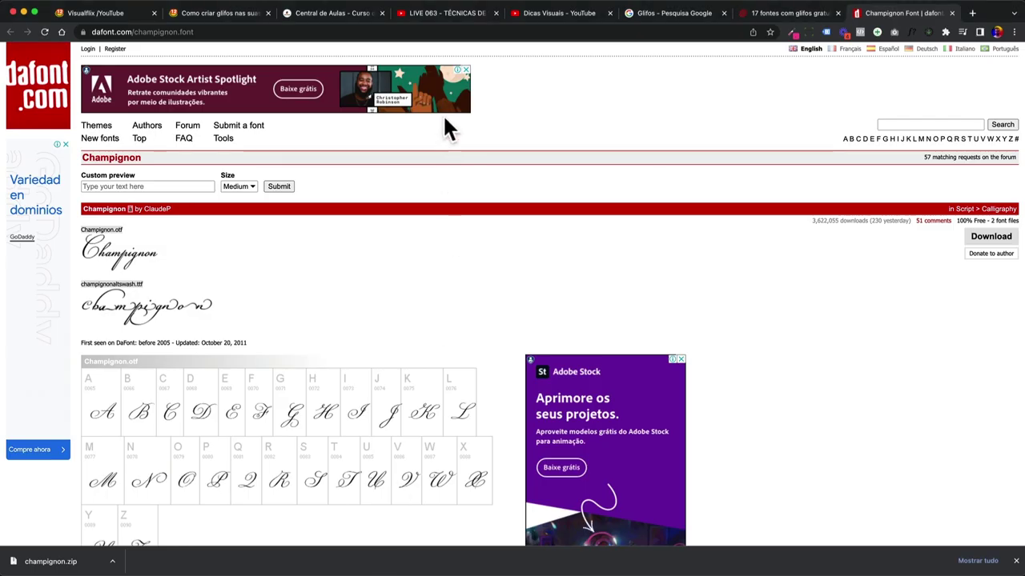
Browse the Dicas Visuais channel's Fontes search results on YouTube
click(536, 14)
scroll(469, 142, up, 3)
scroll(313, 222, up, 3)
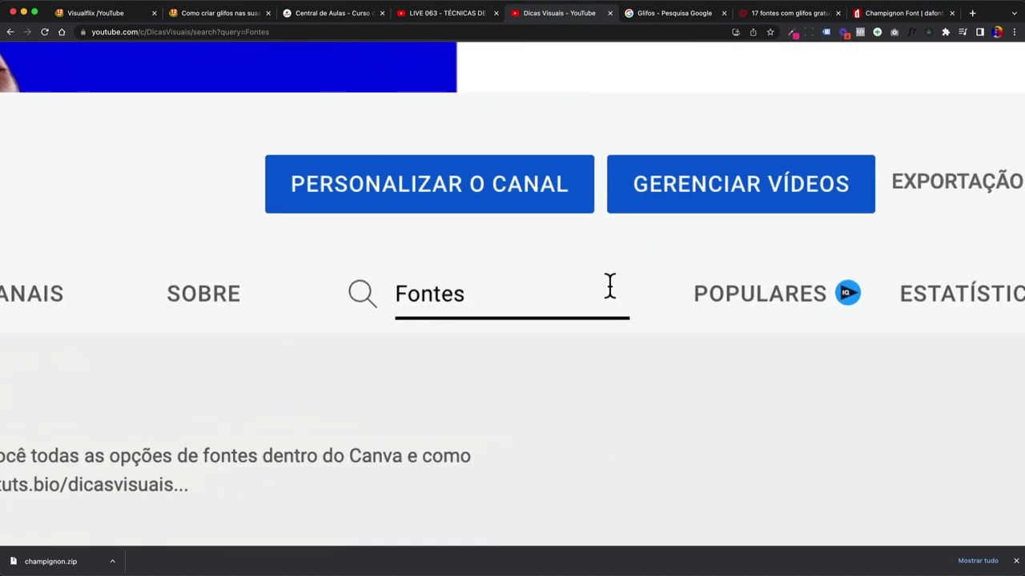
click(492, 302)
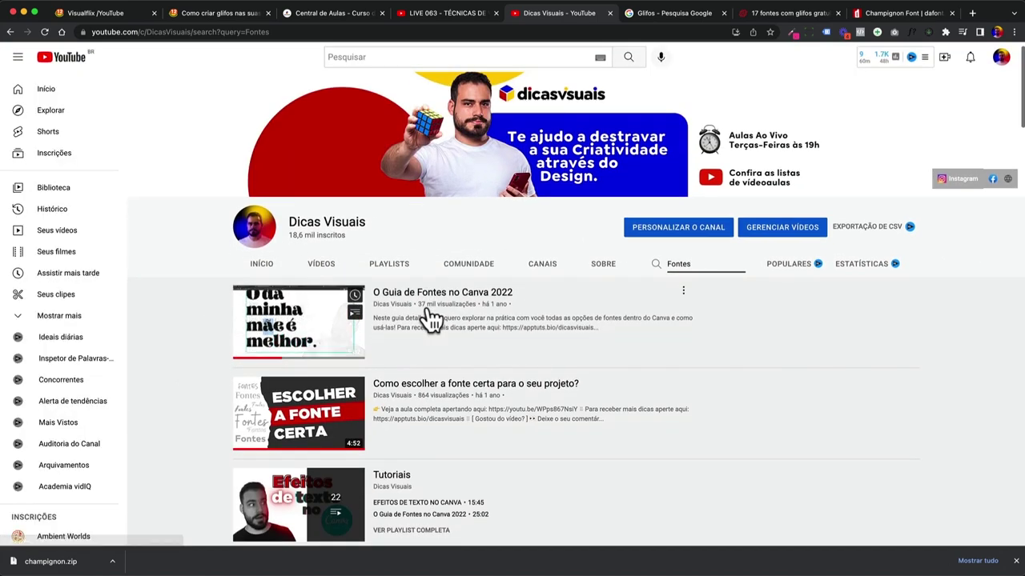
scroll(430, 318, down, 1)
scroll(418, 320, down, 1)
scroll(355, 339, down, 3)
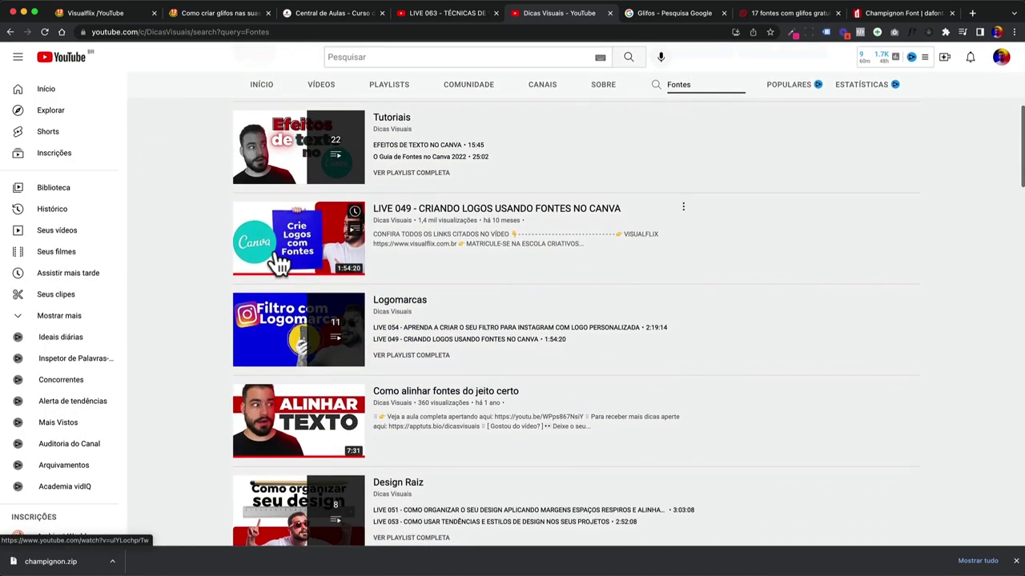
scroll(384, 276, down, 2)
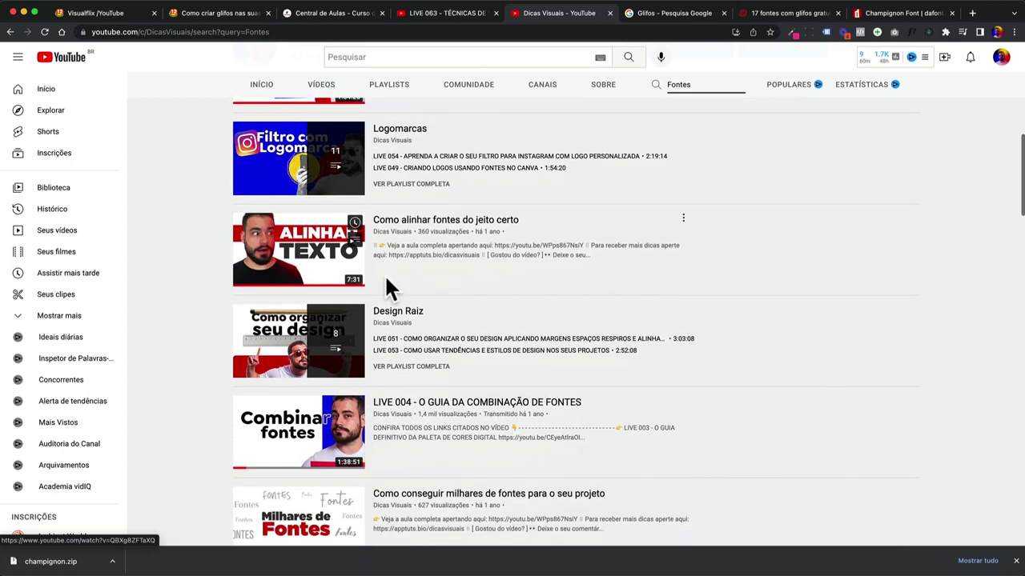
scroll(213, 348, up, 4)
scroll(213, 349, up, 1)
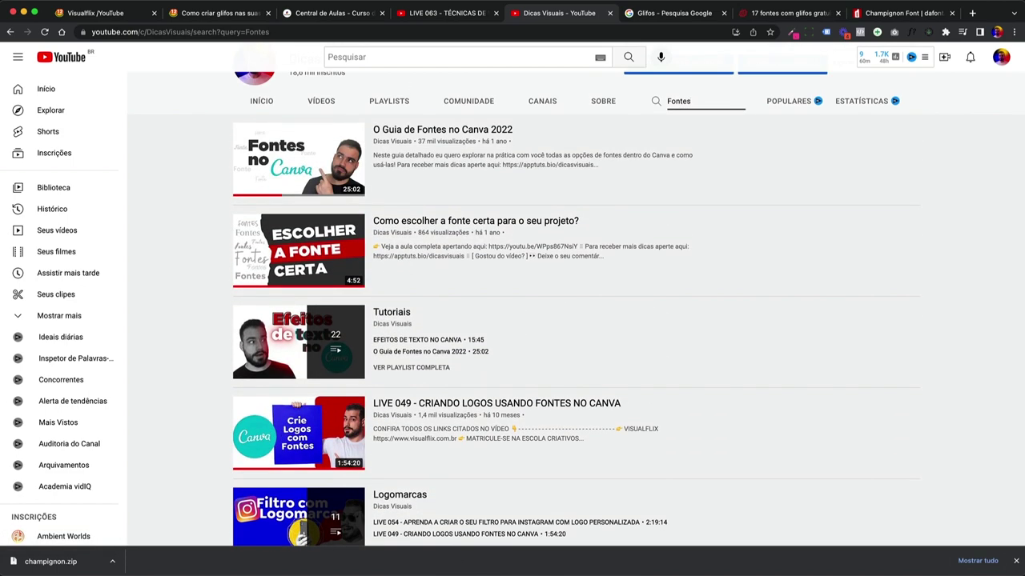
scroll(515, 453, up, 1)
scroll(561, 507, up, 1)
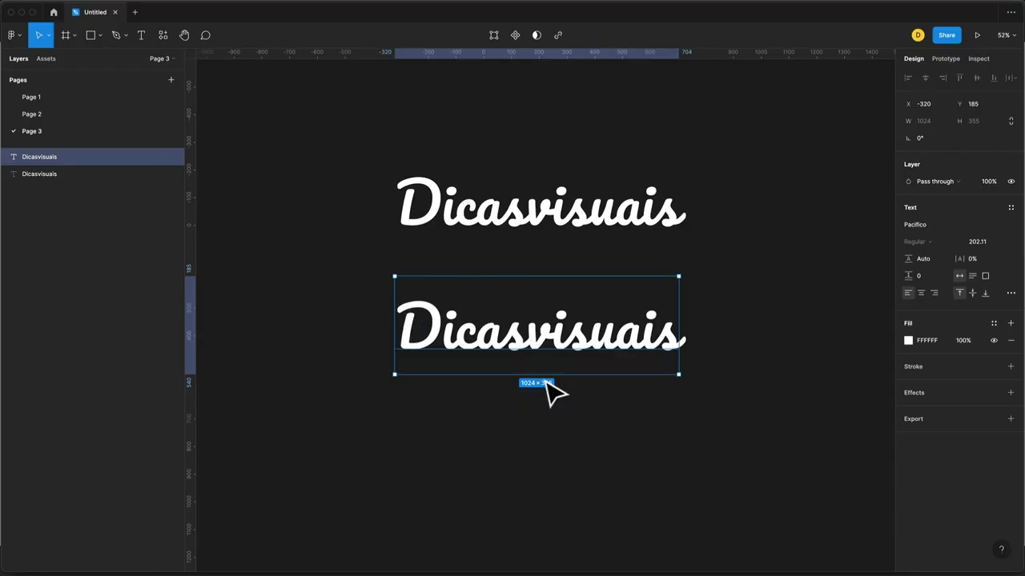
Set the lower copy in the Champignon font and retype its text as Champignon
click(922, 224)
text(Cham)
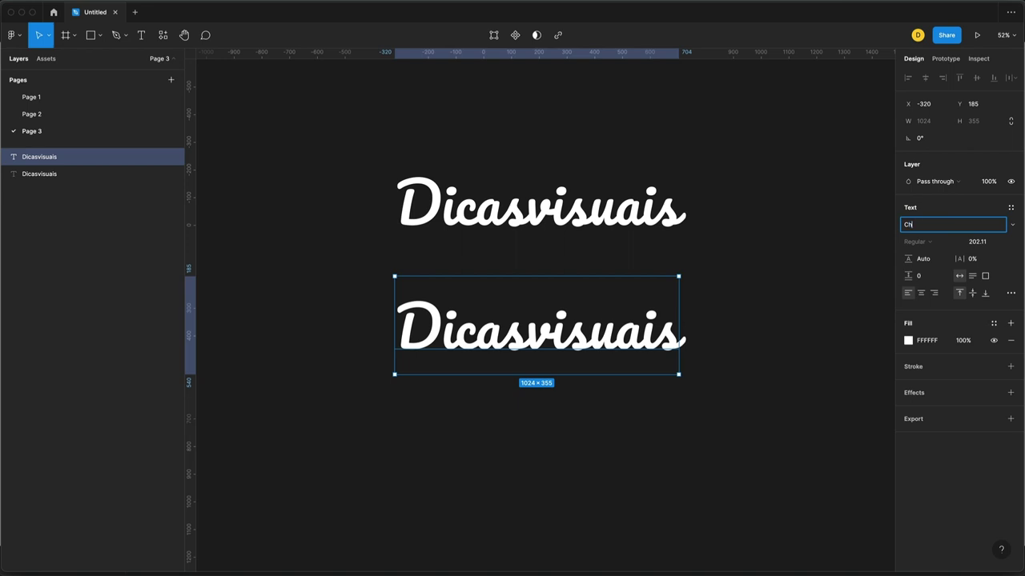
key(Return)
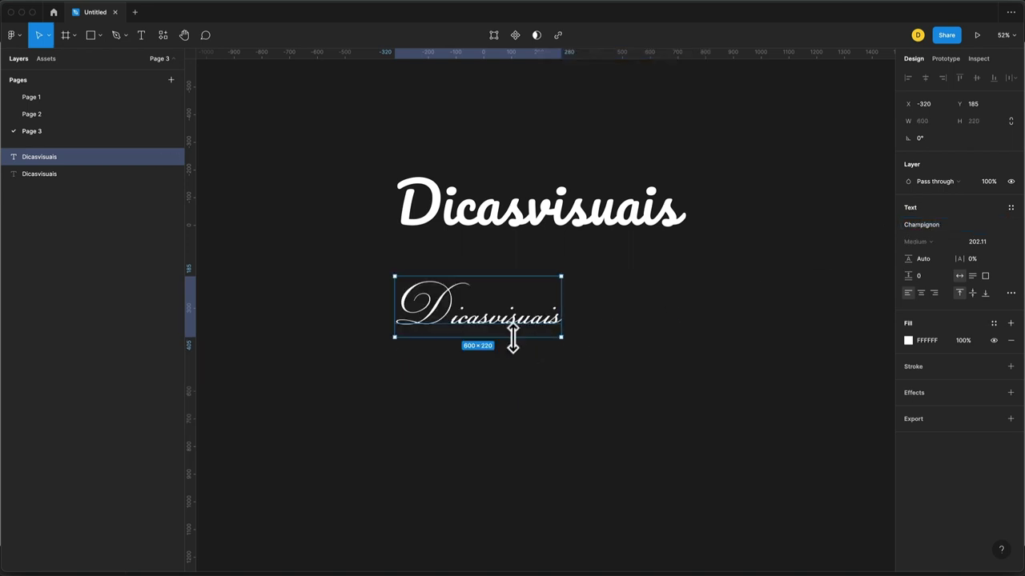
ctrl+scroll(512, 337, up, 5)
scroll(488, 312, left, 2)
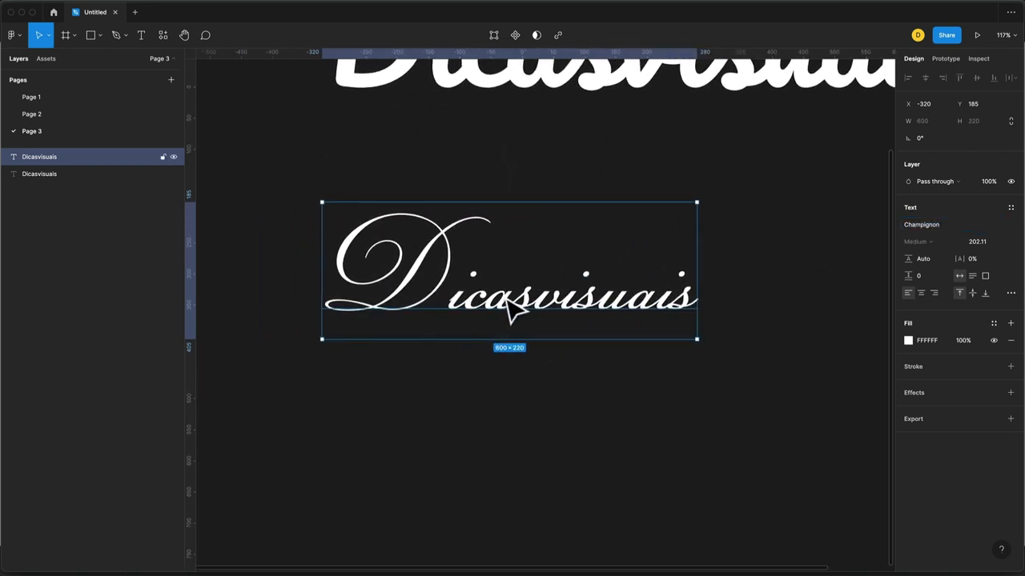
ctrl+scroll(512, 310, down, 3)
double_click(504, 296)
text(Champignon)
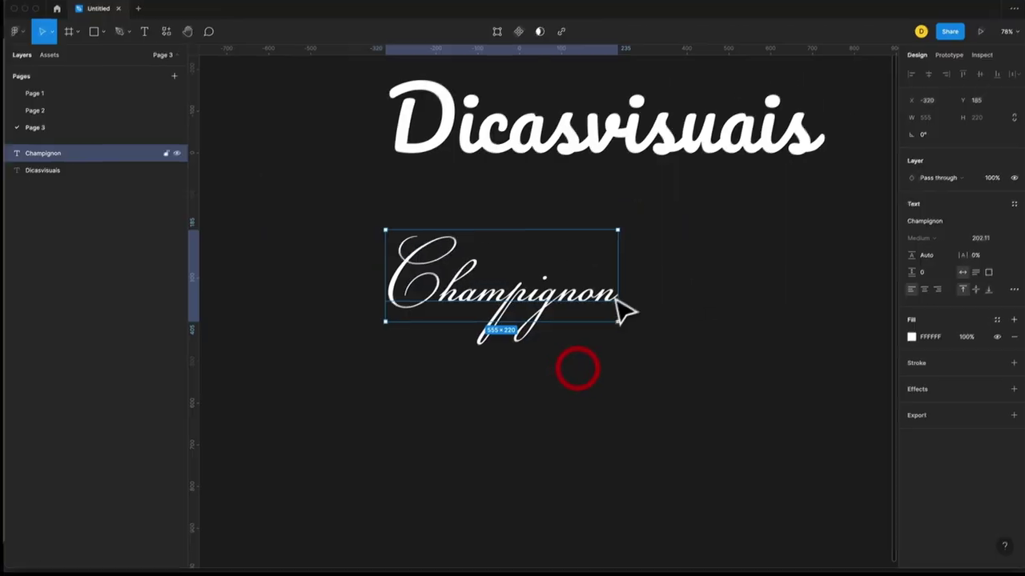
Compare Champignon with stylistic alternates on and off in Type settings
click(1010, 295)
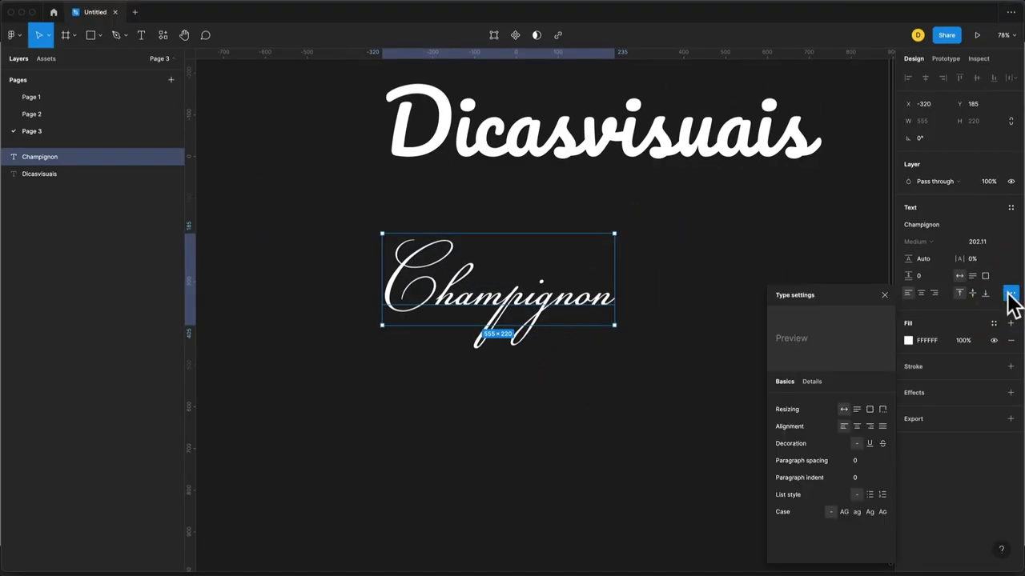
click(811, 381)
scroll(841, 472, down, 3)
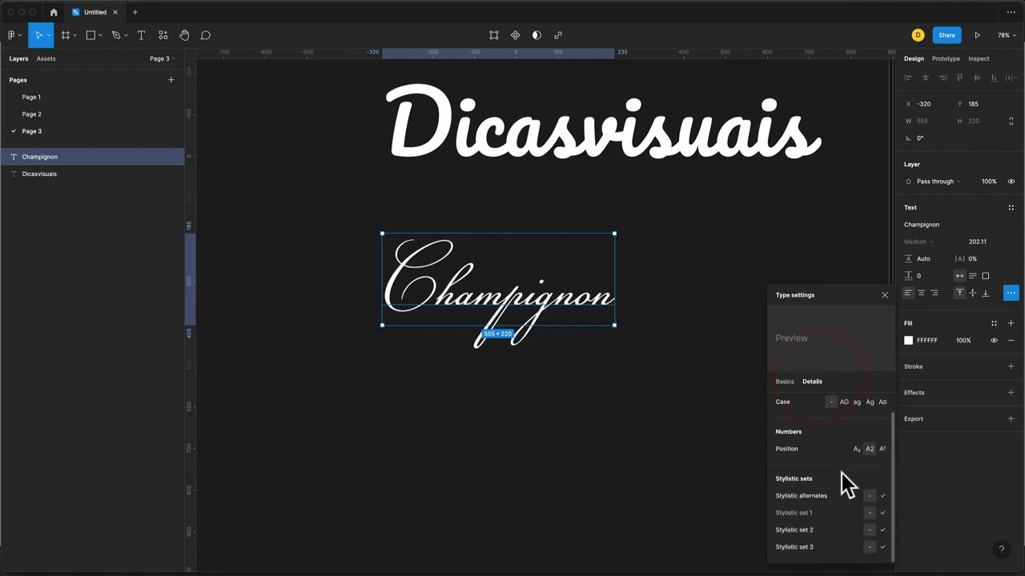
click(882, 496)
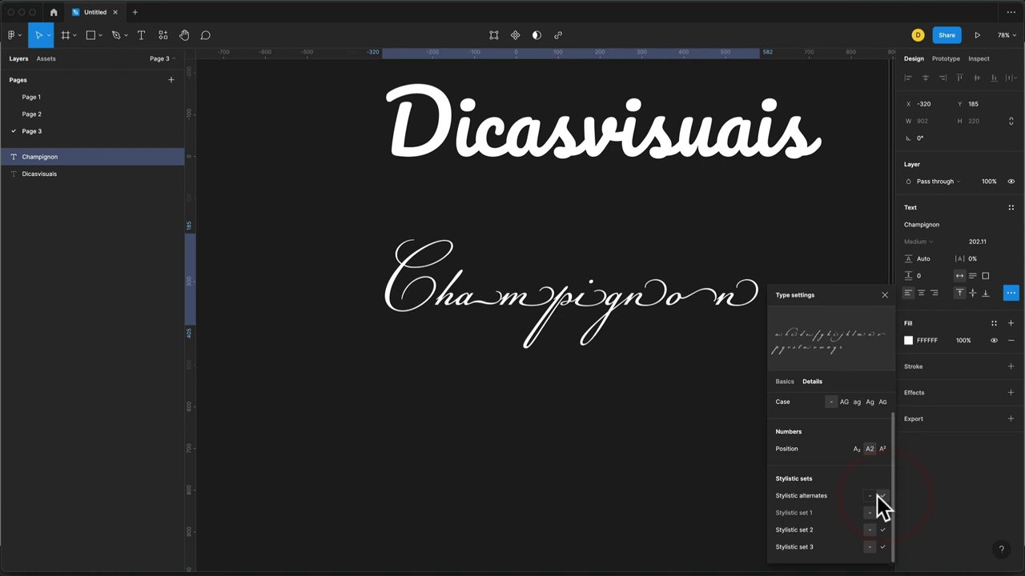
click(871, 496)
click(883, 496)
click(870, 497)
click(883, 496)
click(884, 497)
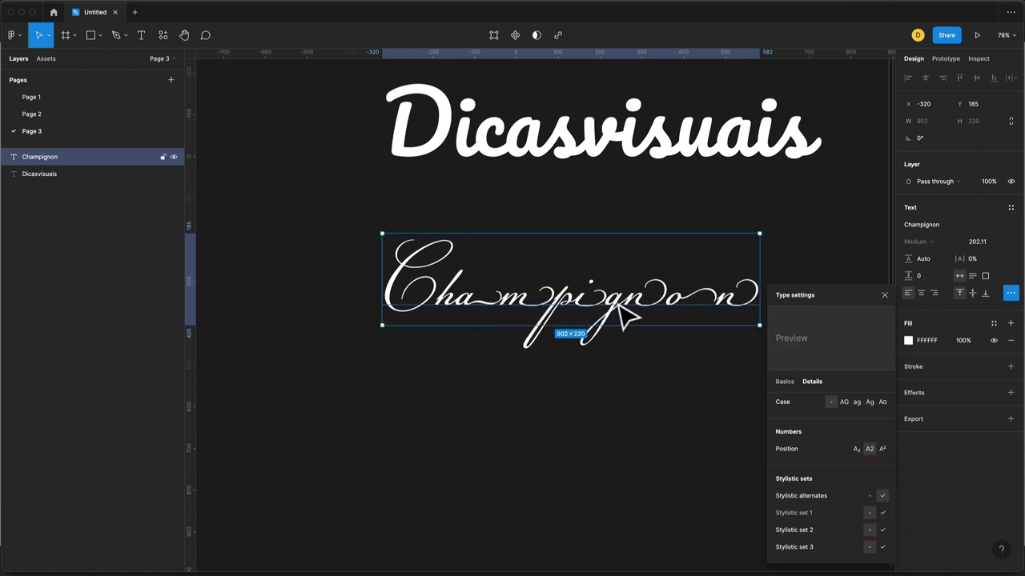
click(869, 496)
Give the final n of Champignon a swash stylistic alternate
double_click(442, 295)
click(440, 294)
drag(442, 298, 455, 296)
drag(594, 297, 610, 297)
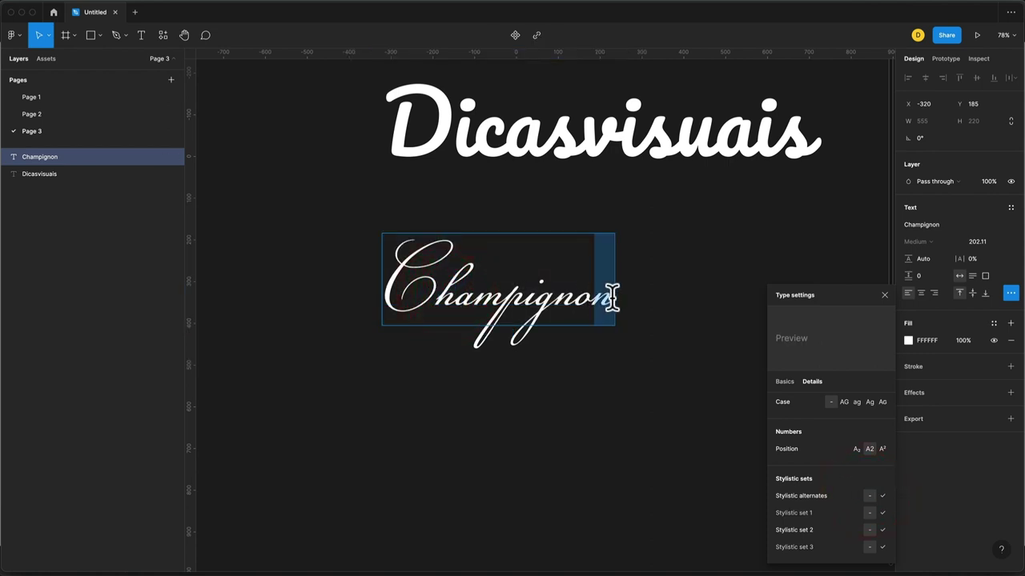
click(881, 496)
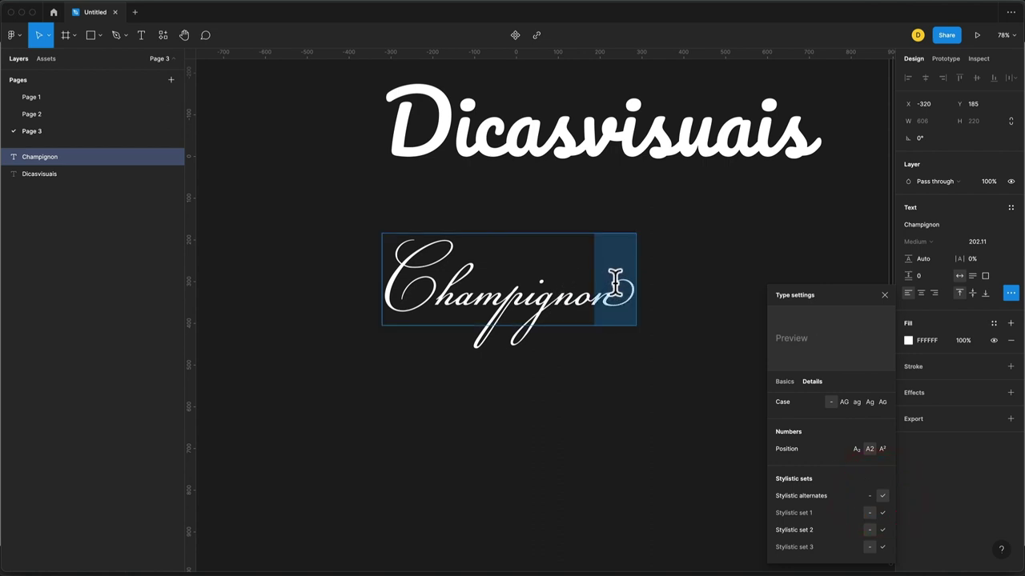
click(613, 393)
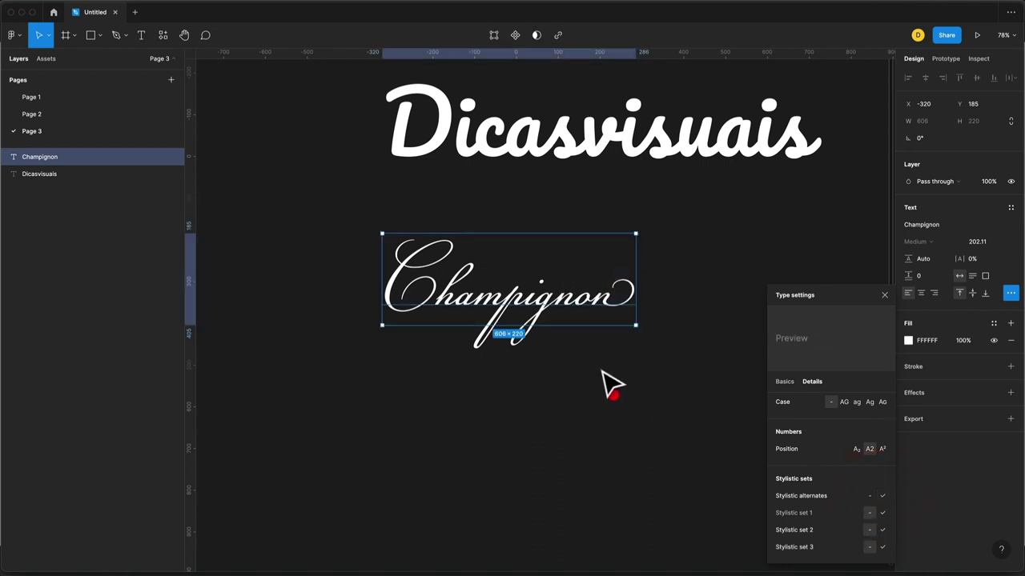
Try stylistic sets 2 and 3 on Champignon, switching to a narrower alternate set
click(881, 529)
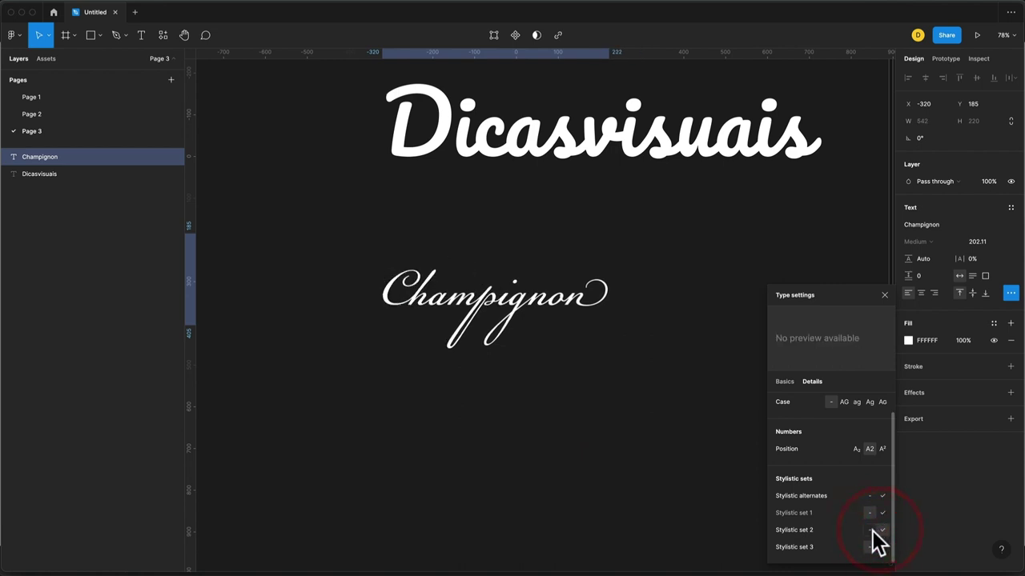
click(870, 531)
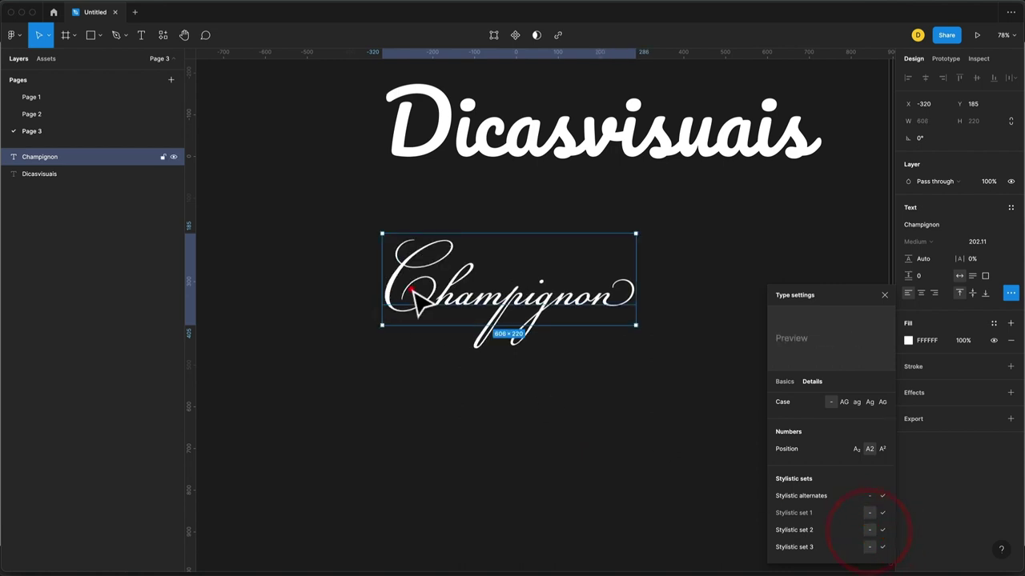
double_click(412, 288)
drag(430, 287, 386, 293)
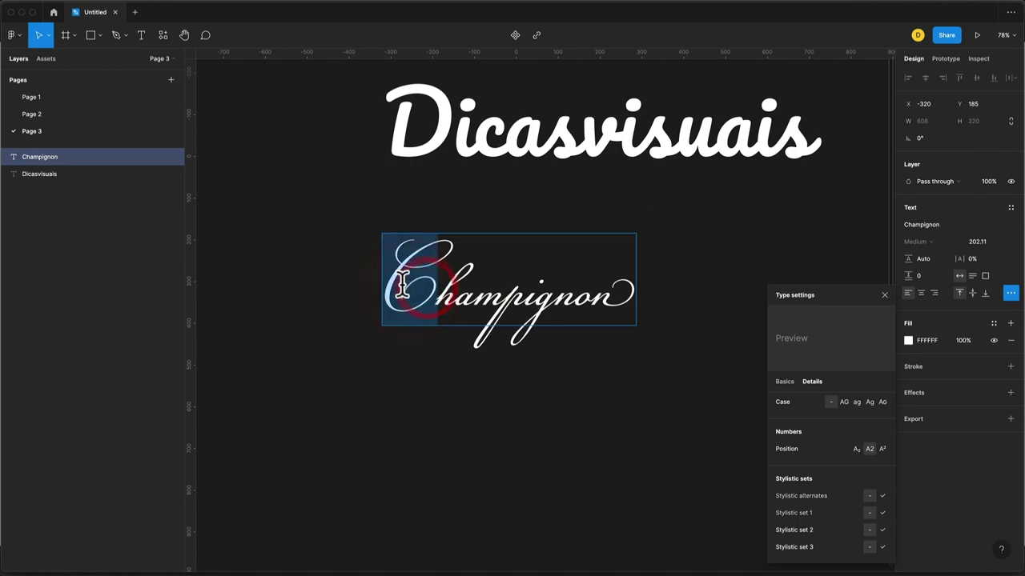
click(881, 527)
click(881, 547)
click(590, 425)
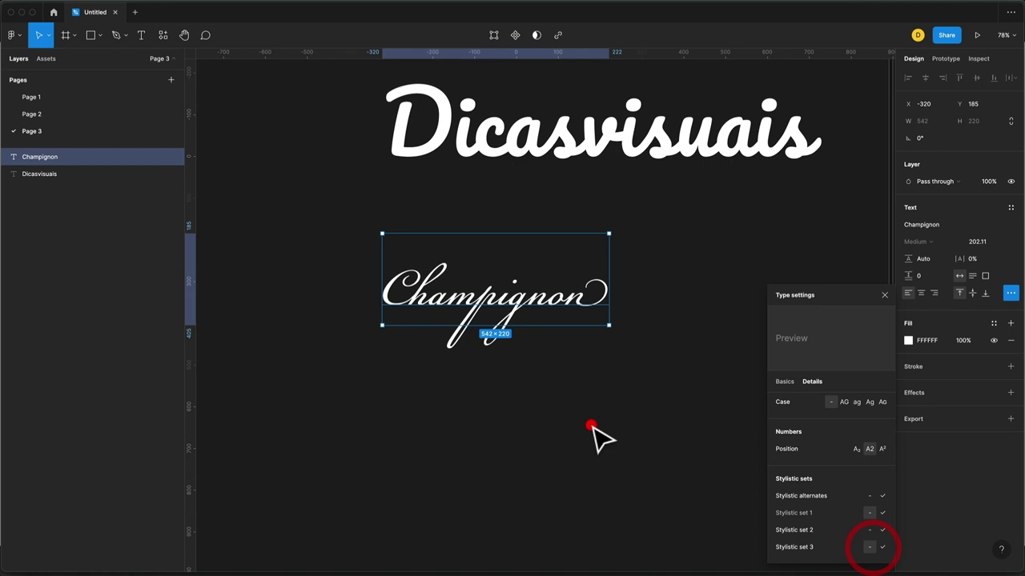
click(881, 547)
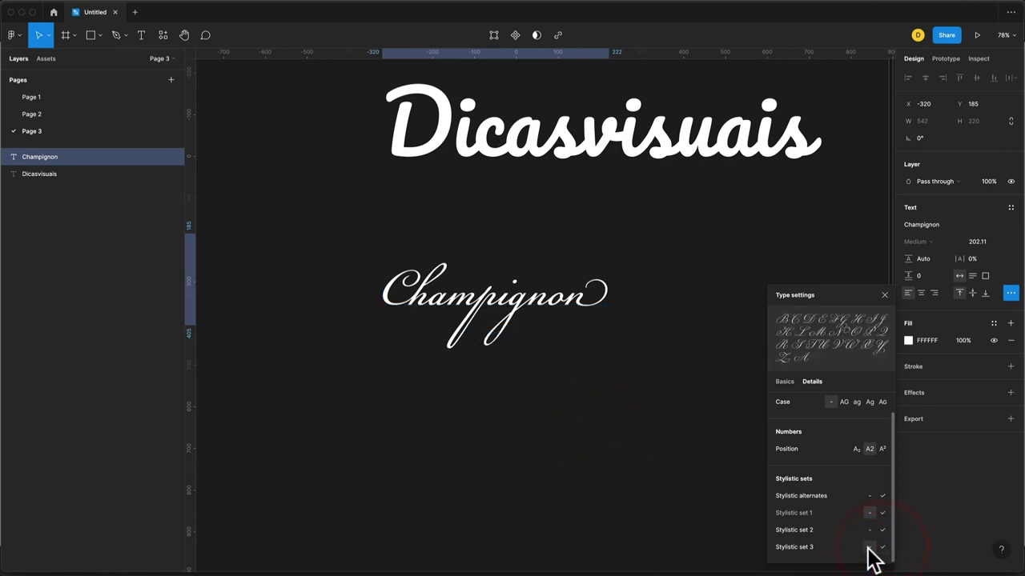
Inspect Dicasvisuais's font features, then reselect Champignon
scroll(681, 457, down, 2)
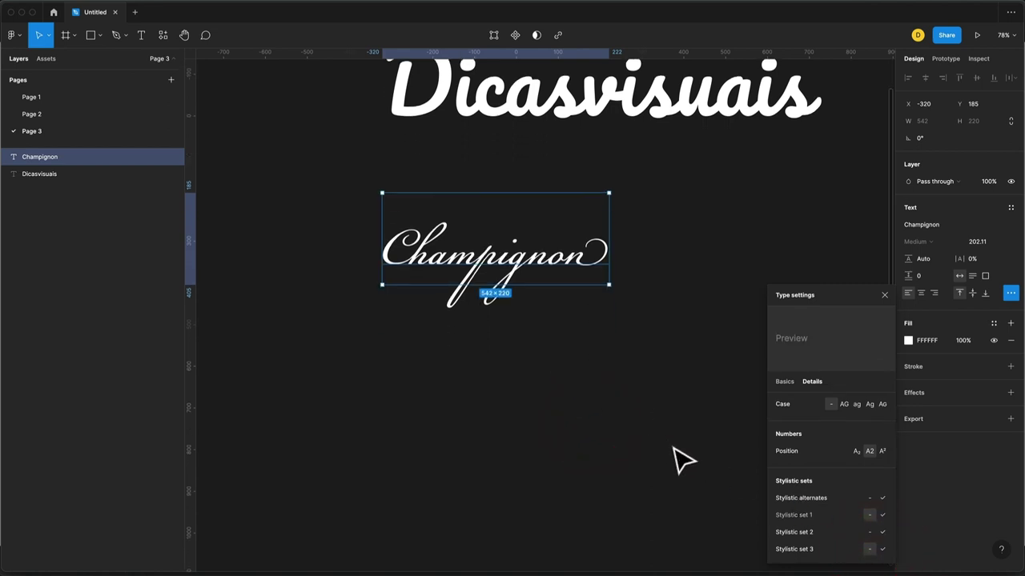
scroll(670, 449, up, 1)
scroll(676, 447, up, 2)
scroll(820, 475, down, 1)
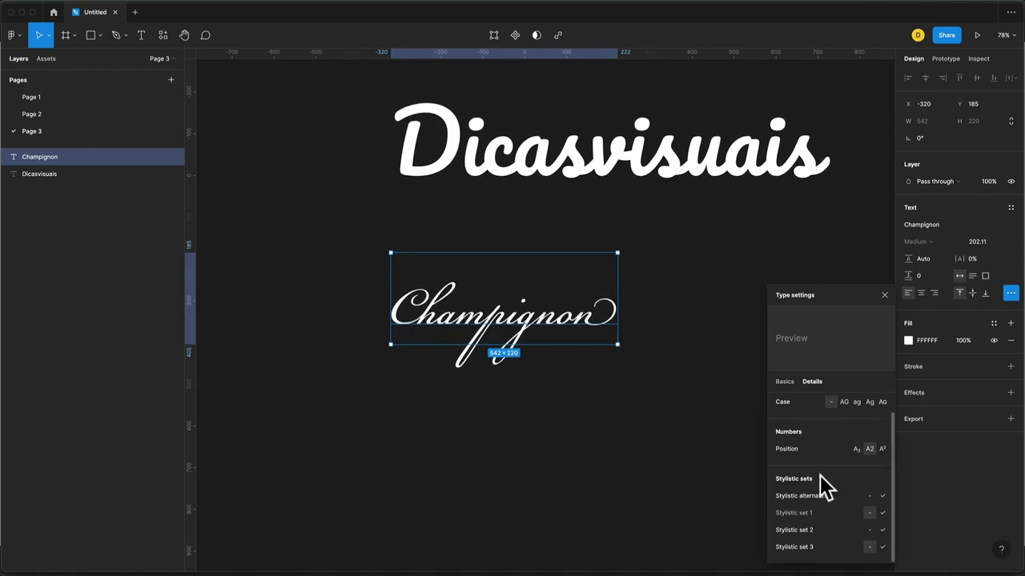
click(486, 164)
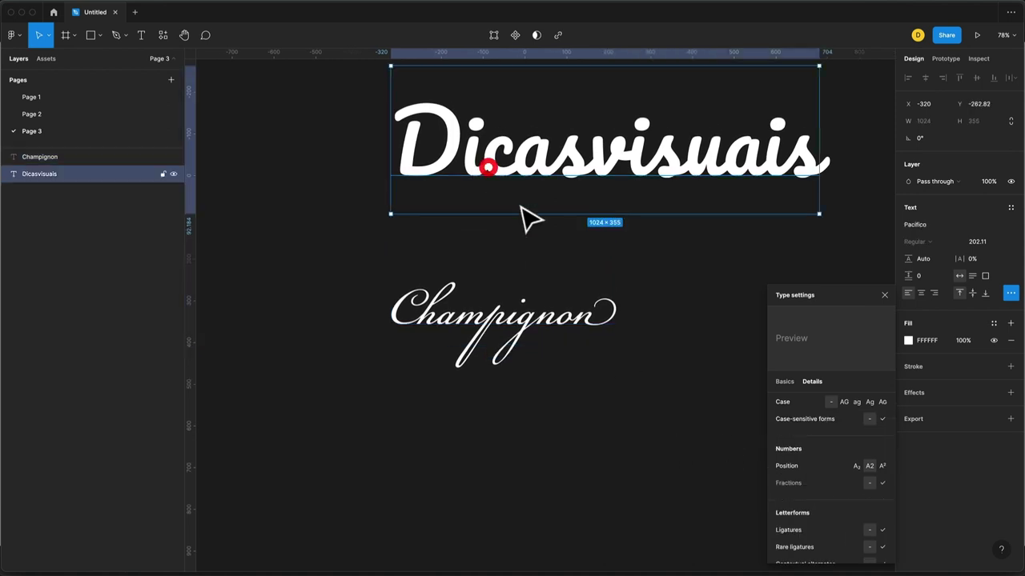
scroll(834, 485, down, 3)
scroll(832, 486, down, 3)
scroll(817, 480, down, 1)
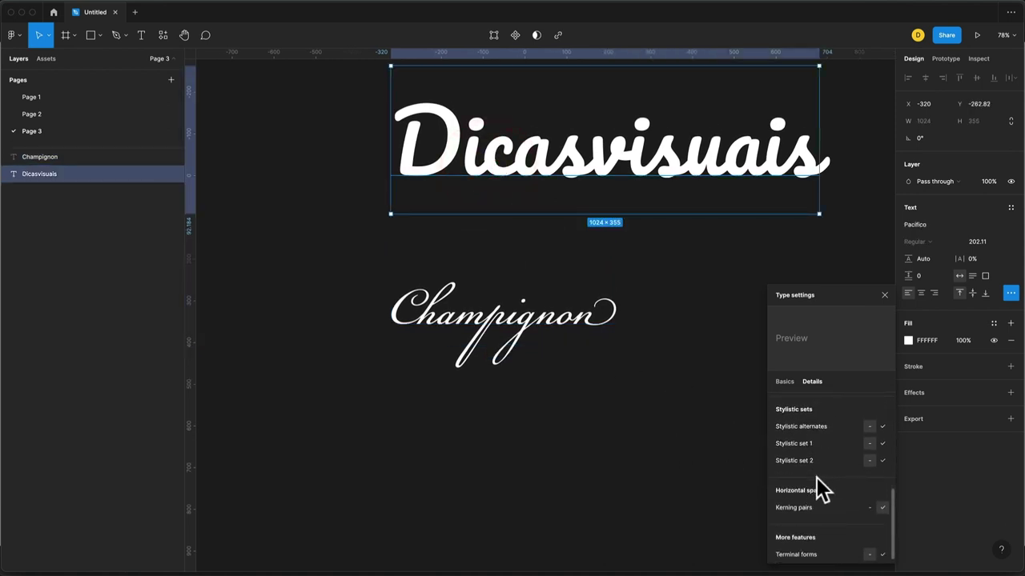
click(503, 328)
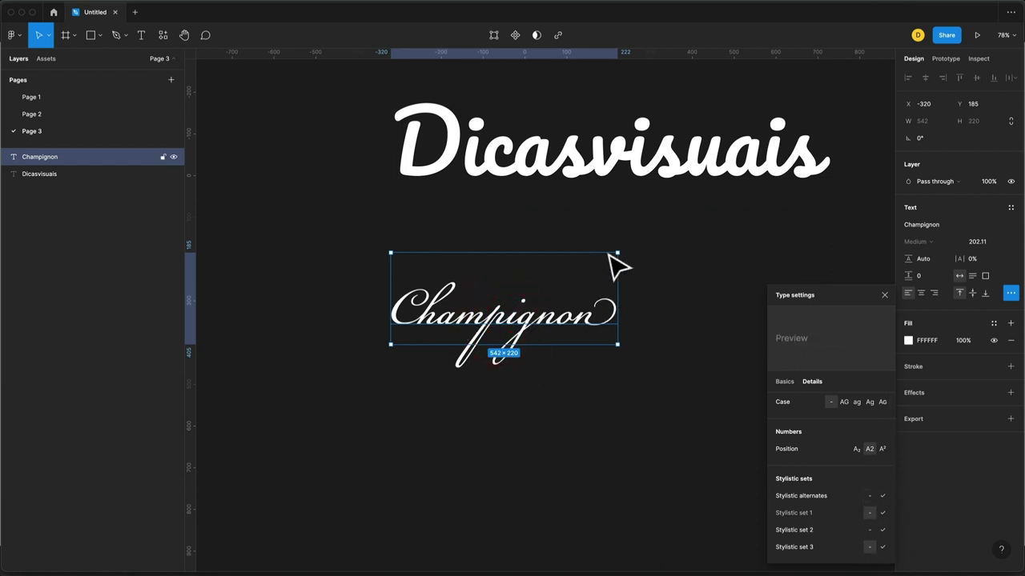
Scale Champignon proportionally up to about 774 × 314
drag(617, 254, 621, 248)
key(k)
drag(616, 253, 663, 232)
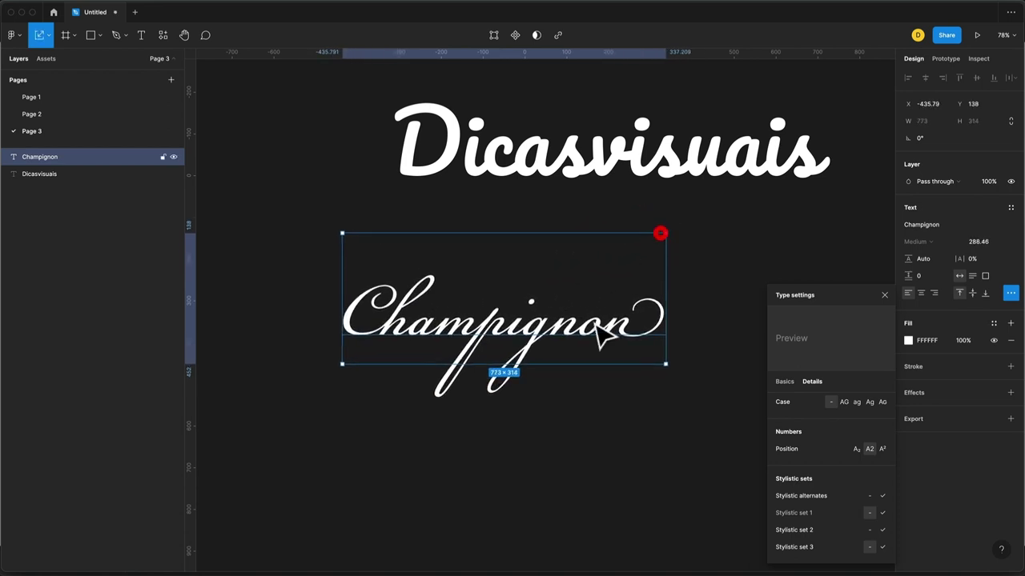
Apply the stylistic alternate to the p in Champignon
double_click(534, 328)
click(534, 328)
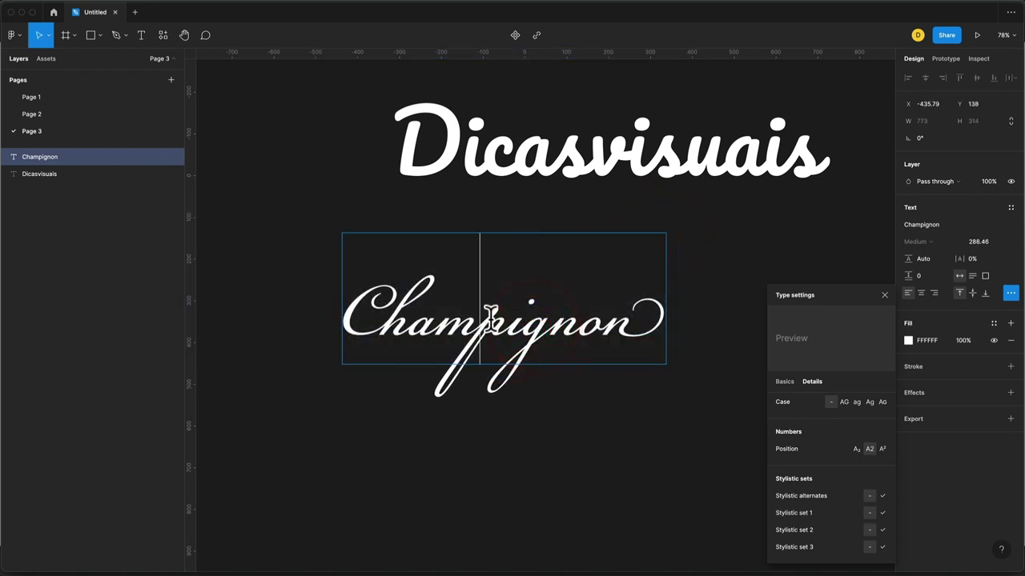
drag(480, 320, 510, 320)
click(879, 494)
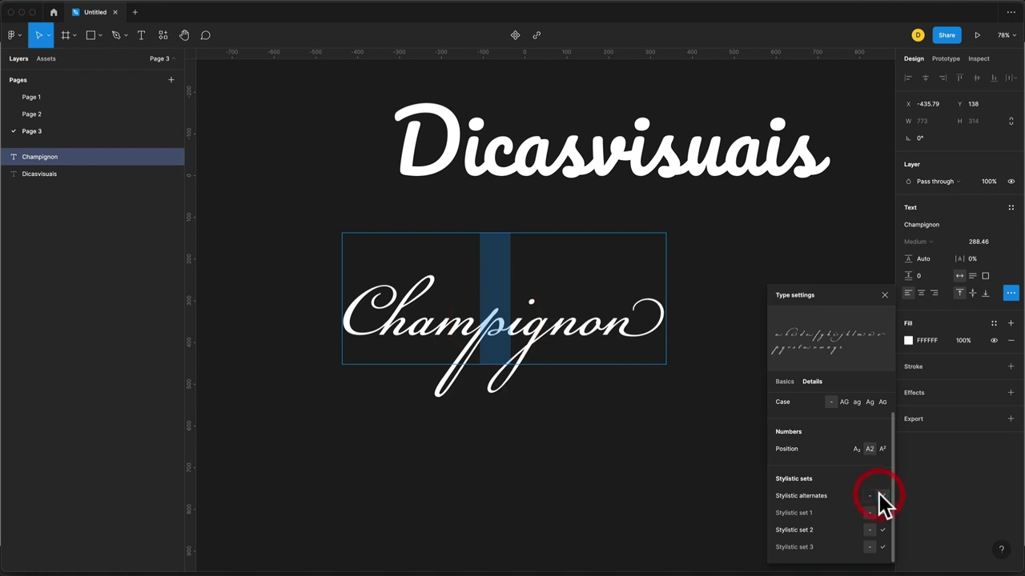
click(870, 496)
click(883, 496)
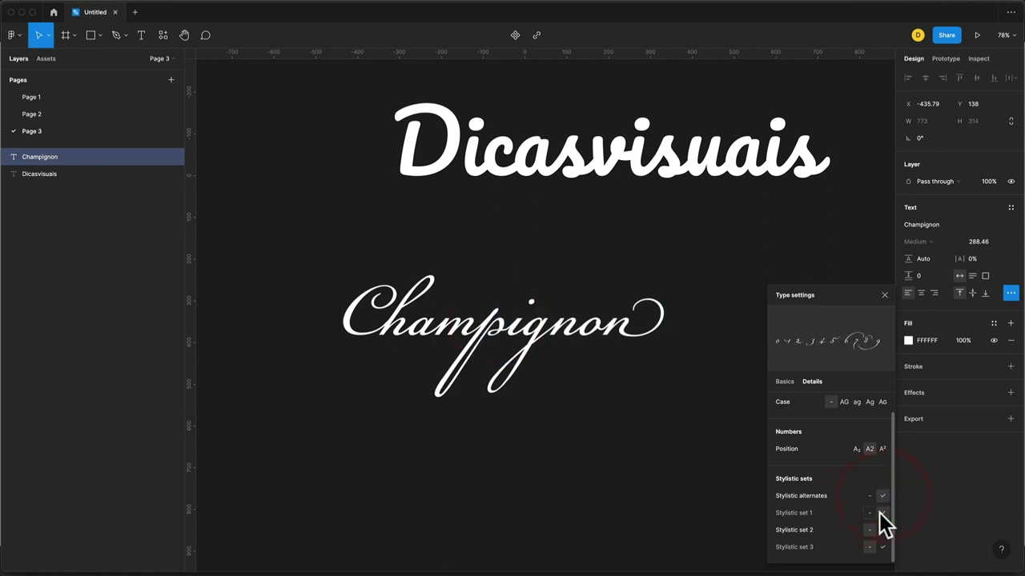
Give the g in Champignon stylistic set 2
click(881, 513)
click(534, 328)
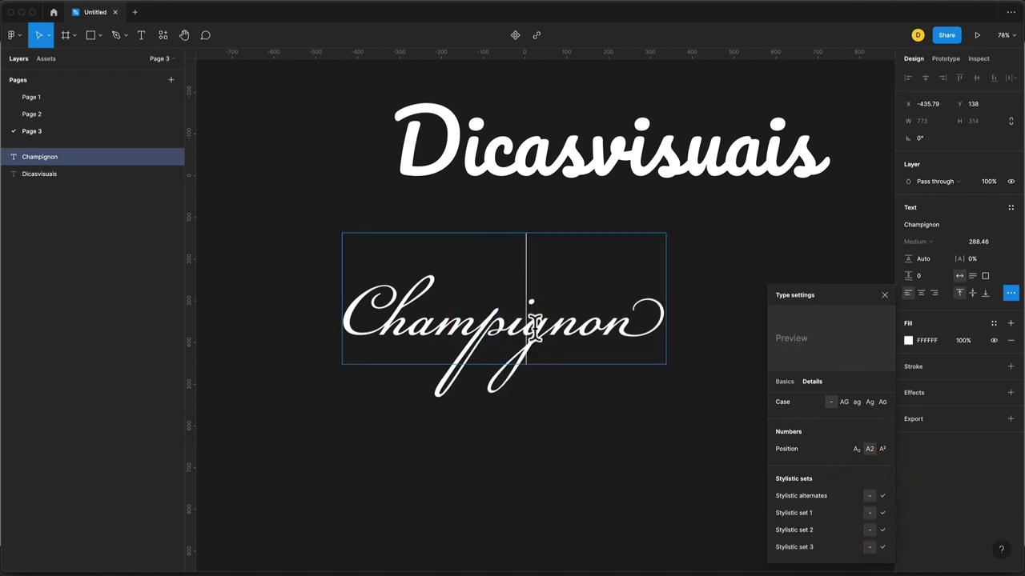
drag(525, 328, 554, 329)
click(874, 496)
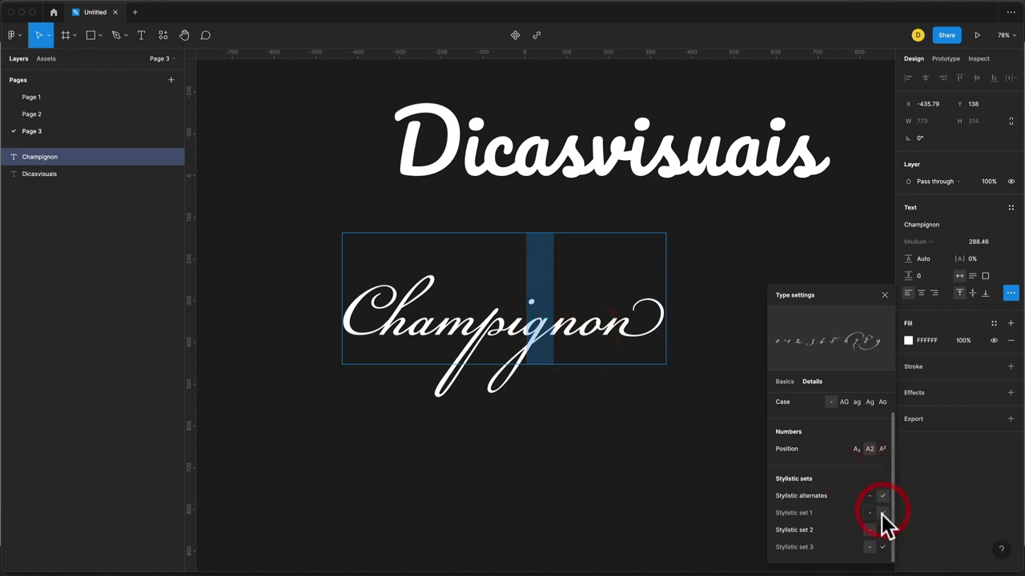
click(883, 529)
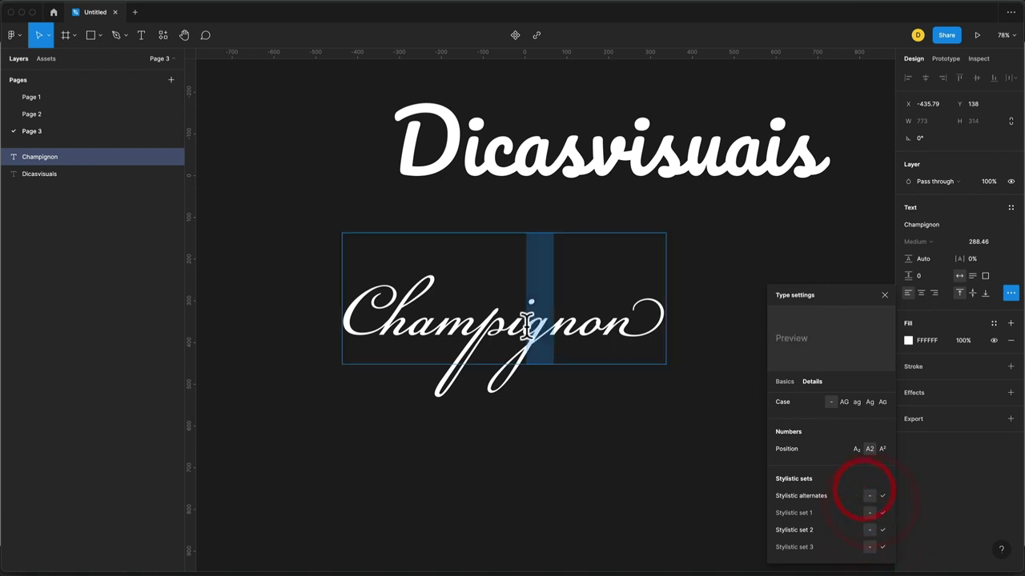
Try the h's stylistic alternate, then move Champignon up just under Dicasvisuais
click(529, 327)
click(420, 329)
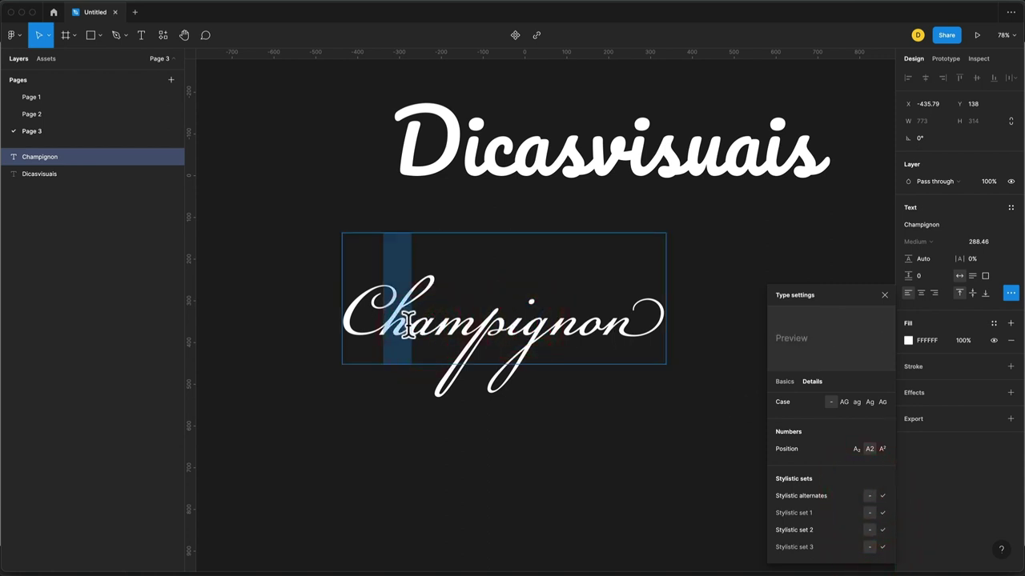
click(882, 496)
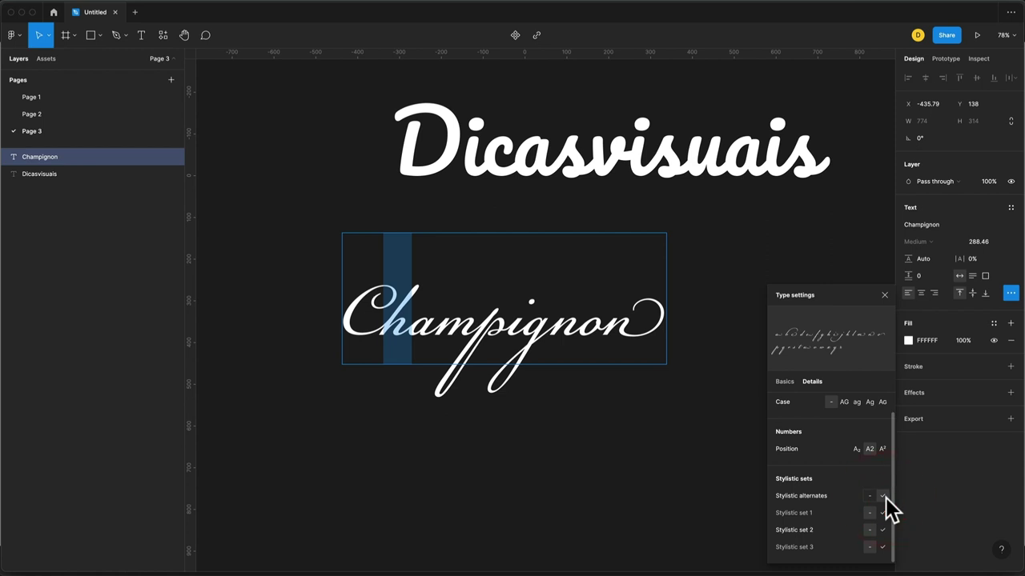
click(618, 478)
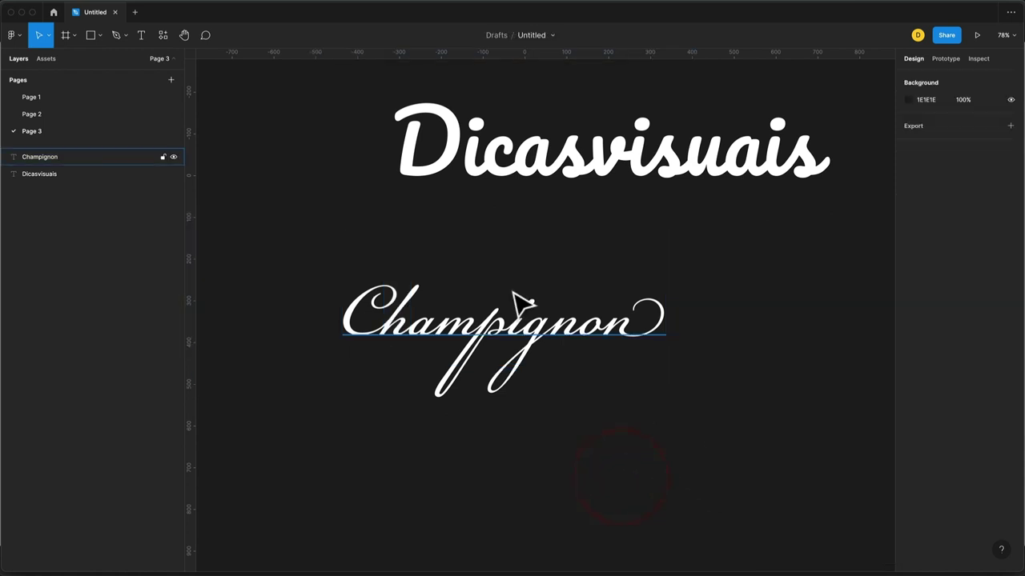
drag(517, 297, 553, 287)
click(547, 287)
Duplicate Champignon below and retype the copy as 'ABC' to test capitals
scroll(537, 304, down, 5)
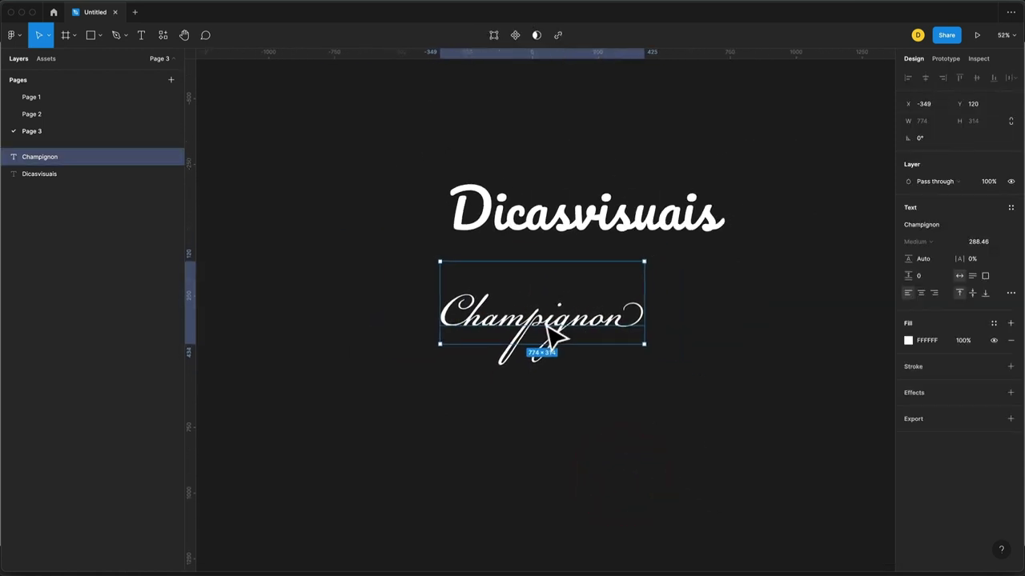
mouse_move(516, 324)
mouse_down()
mouse_move(501, 318)
mouse_move(469, 453)
mouse_up()
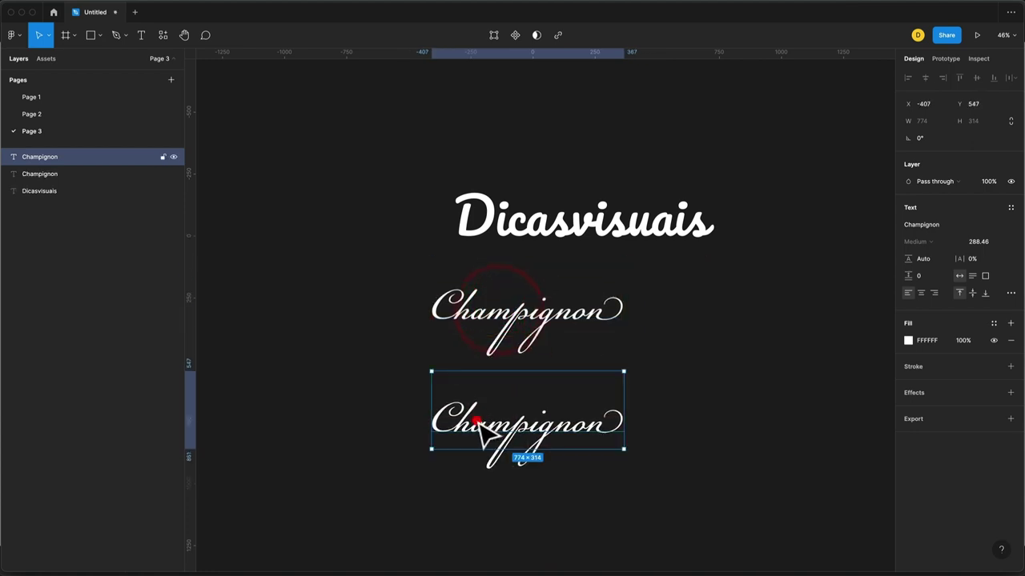
double_click(477, 421)
text(ABC)
Make a lowercase 'abc' sample copy and apply a stylistic set to it
drag(495, 436, 500, 480)
text(abc)
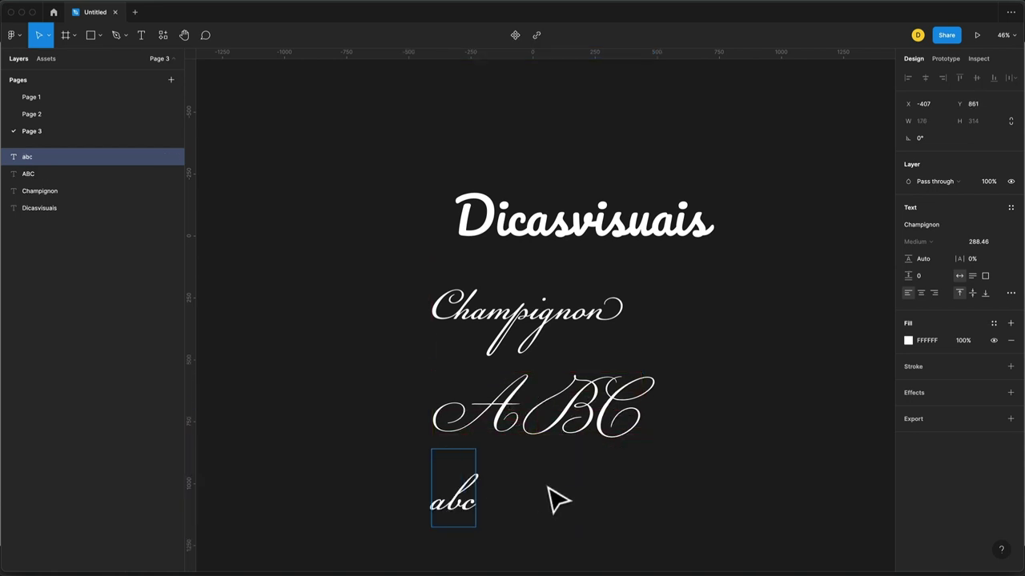
click(548, 489)
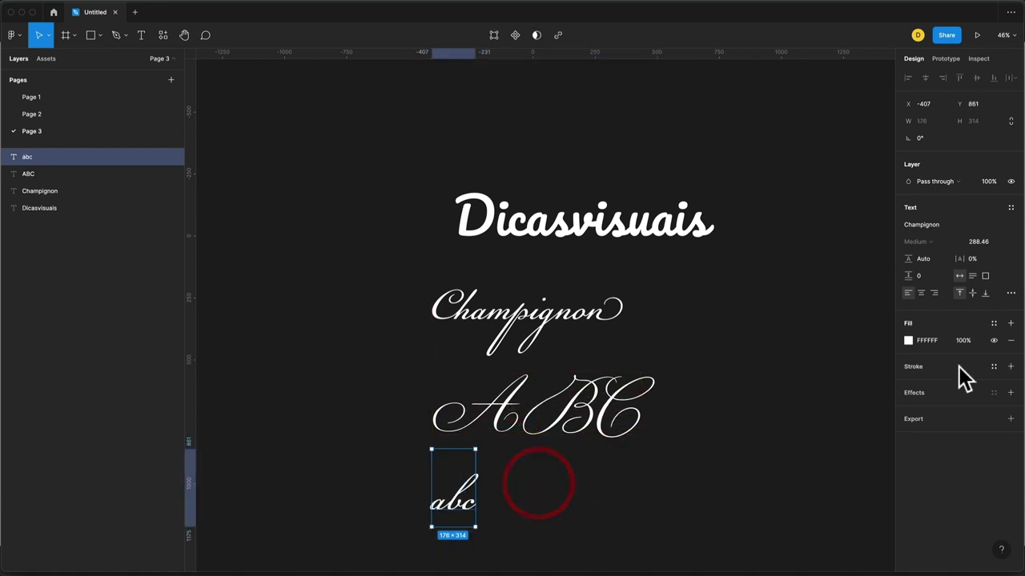
click(1011, 293)
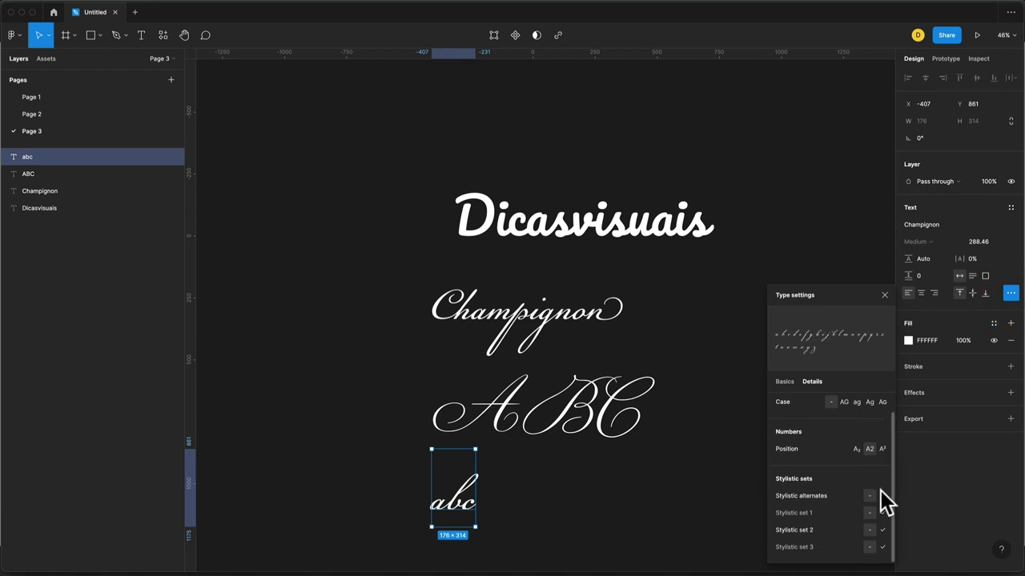
click(882, 508)
click(570, 504)
Delete the abc sample and move Dicasvisuais and Champignon higher on the canvas
click(473, 503)
key(Delete)
key(Delete)
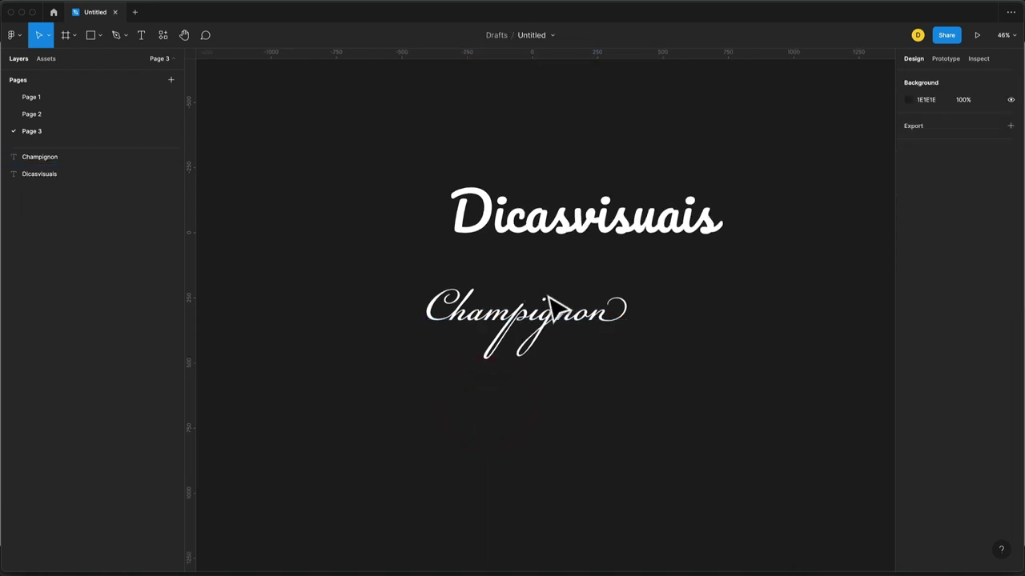
scroll(548, 297, up, 5)
click(494, 190)
drag(494, 189, 475, 145)
drag(523, 345, 489, 302)
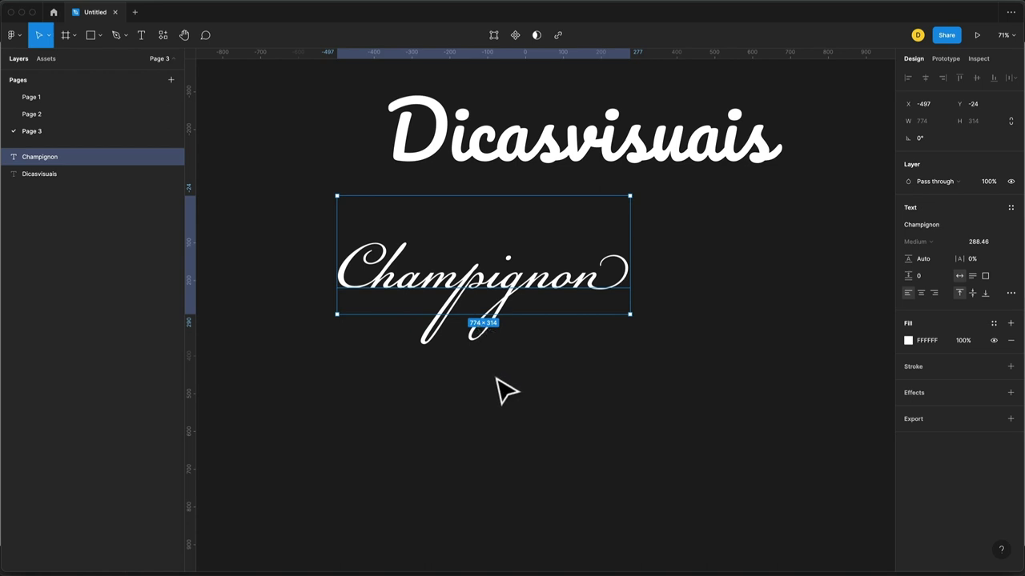
scroll(496, 379, down, 3)
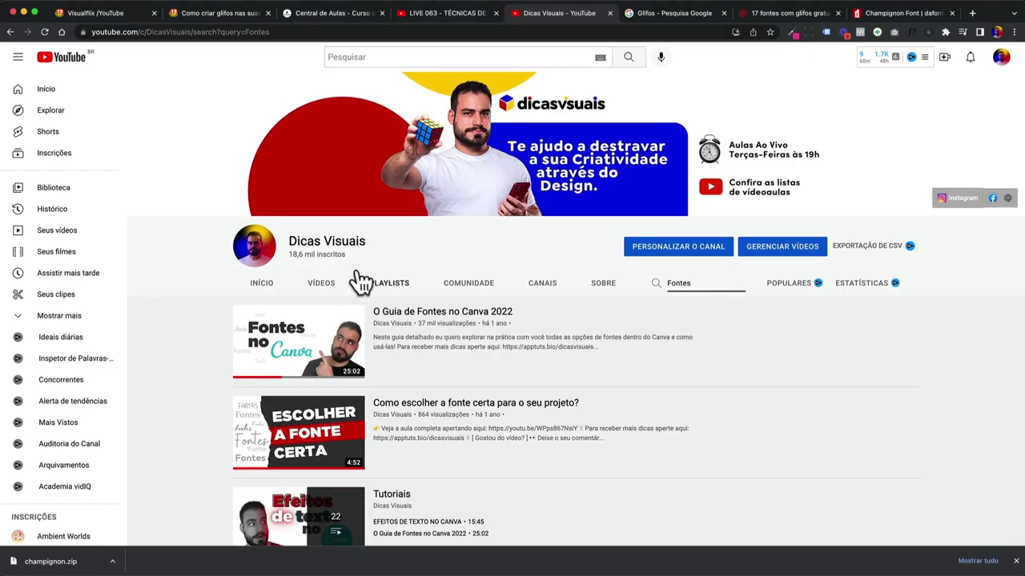
Return to Figma and place an empty text box below Champignon
click(319, 14)
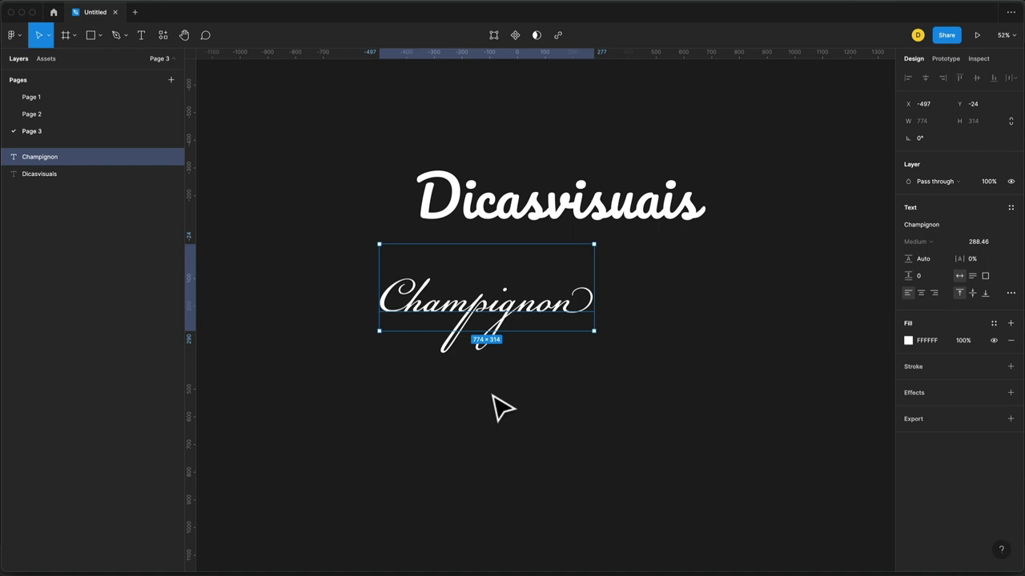
scroll(492, 396, down, 3)
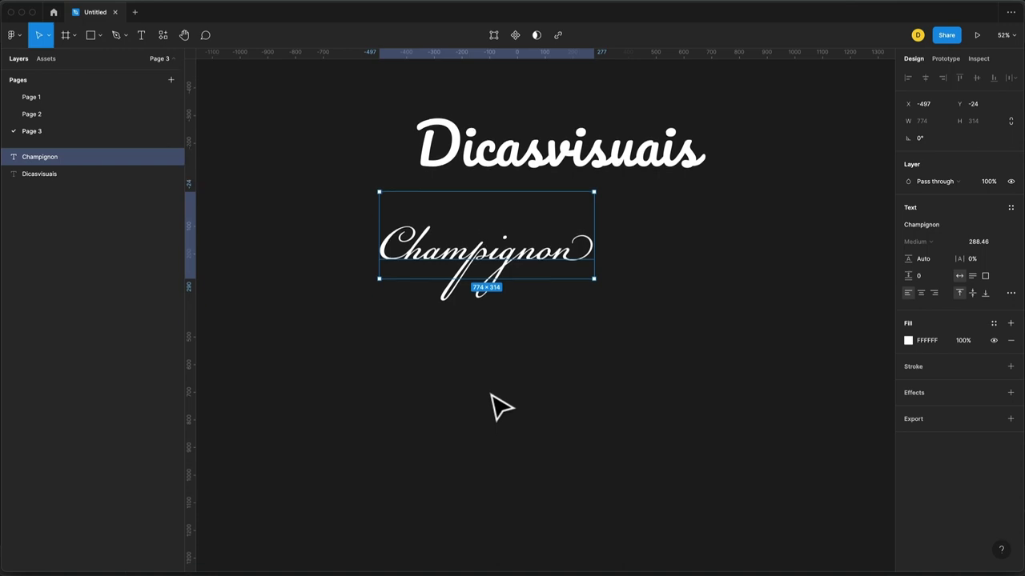
click(473, 383)
key(t)
click(420, 382)
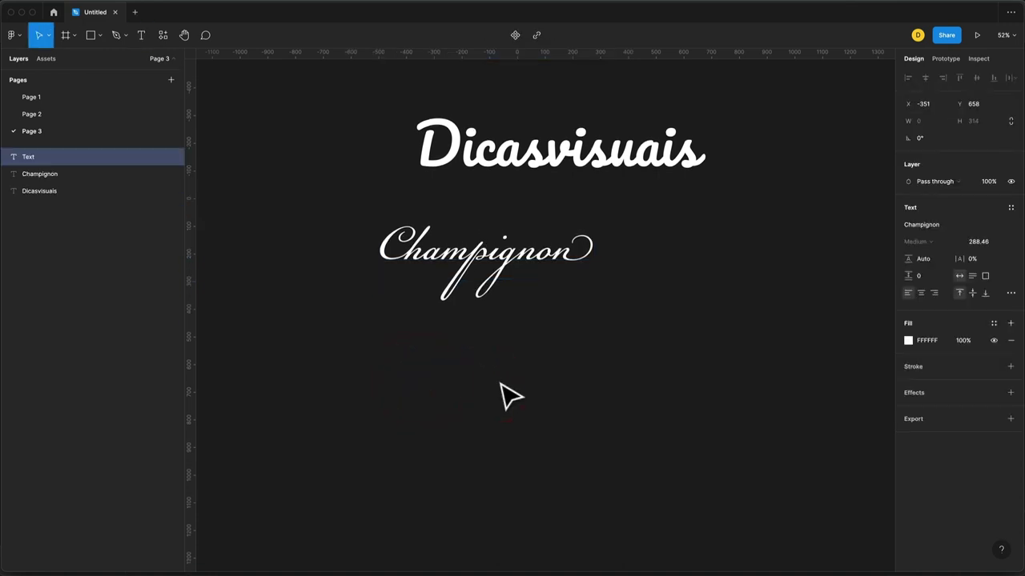
Type 'Glifos' and set it in Charm, stepping past Champignon Alt Swash
text(Glifos)
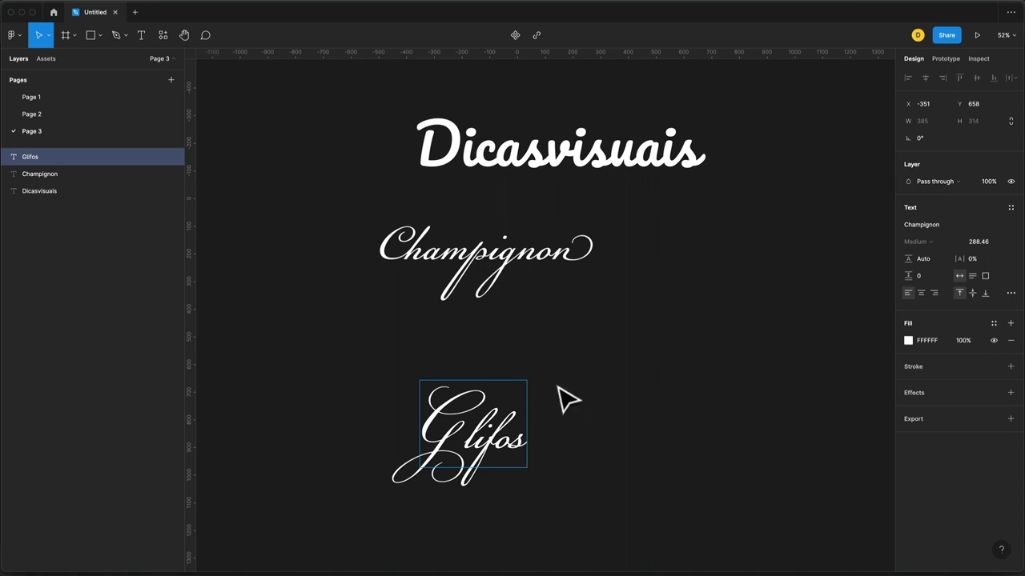
click(558, 387)
click(938, 225)
key(Down)
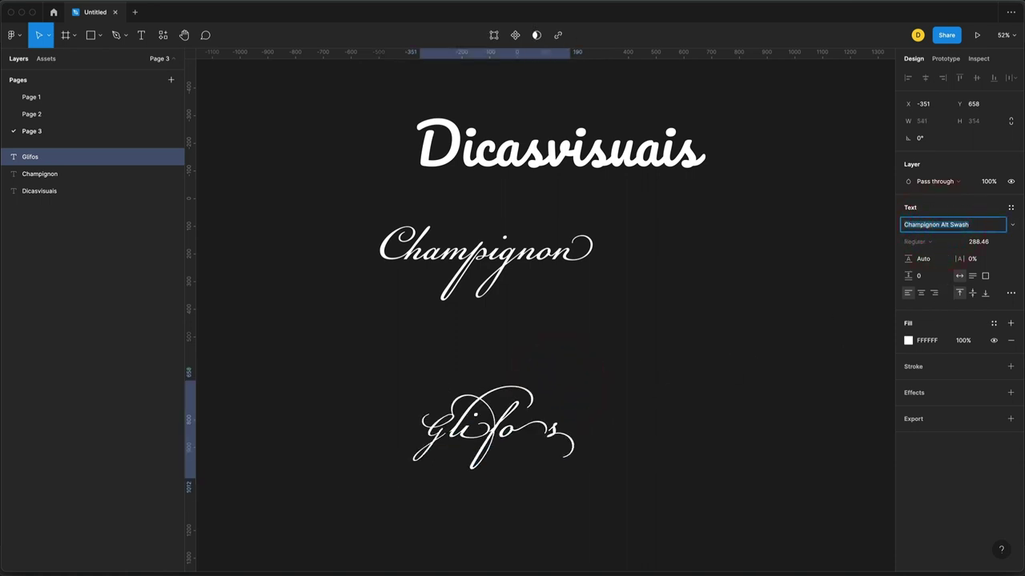
key(Down)
key(Down)
key(Down)
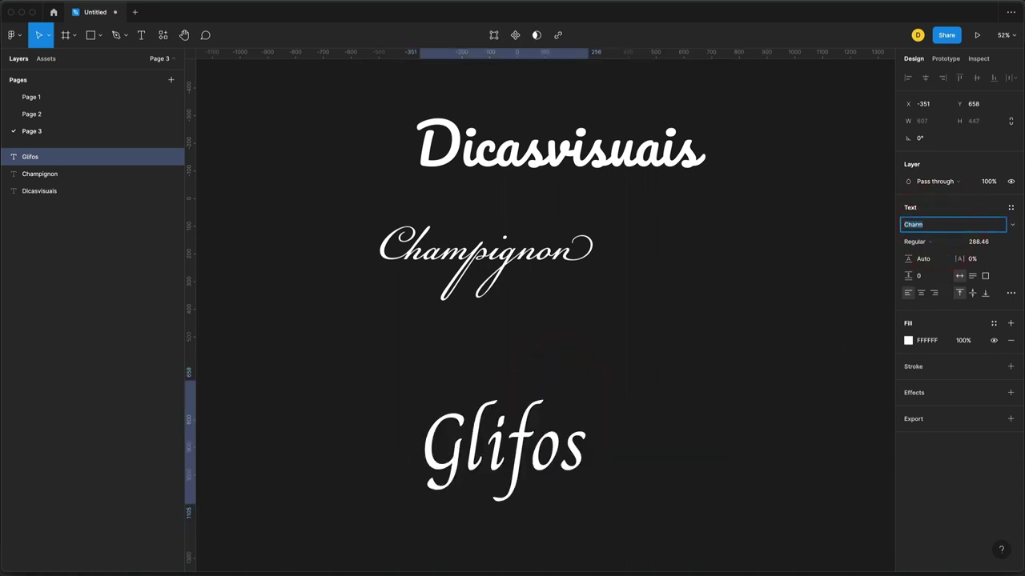
scroll(736, 400, down, 3)
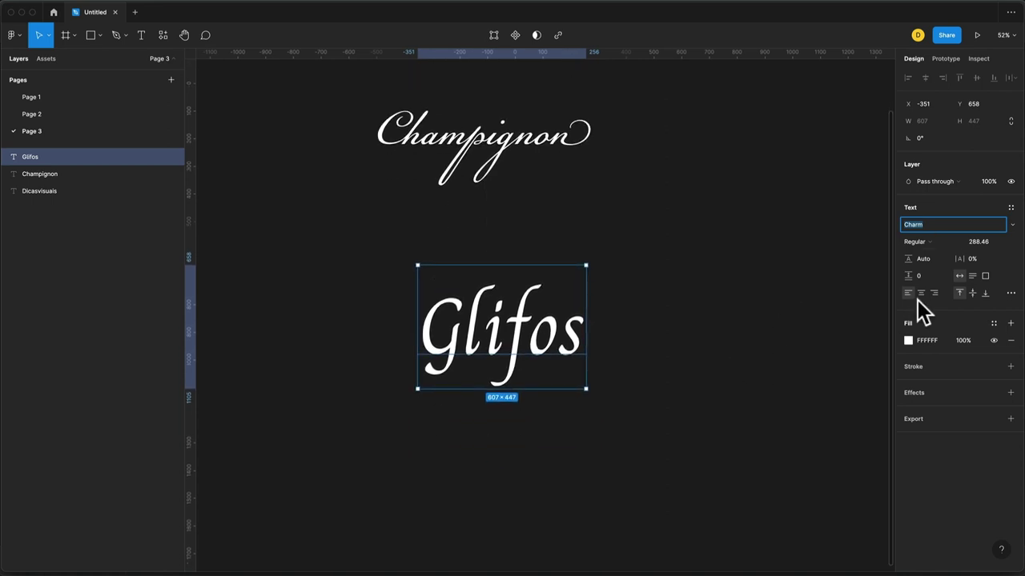
click(1010, 293)
click(811, 382)
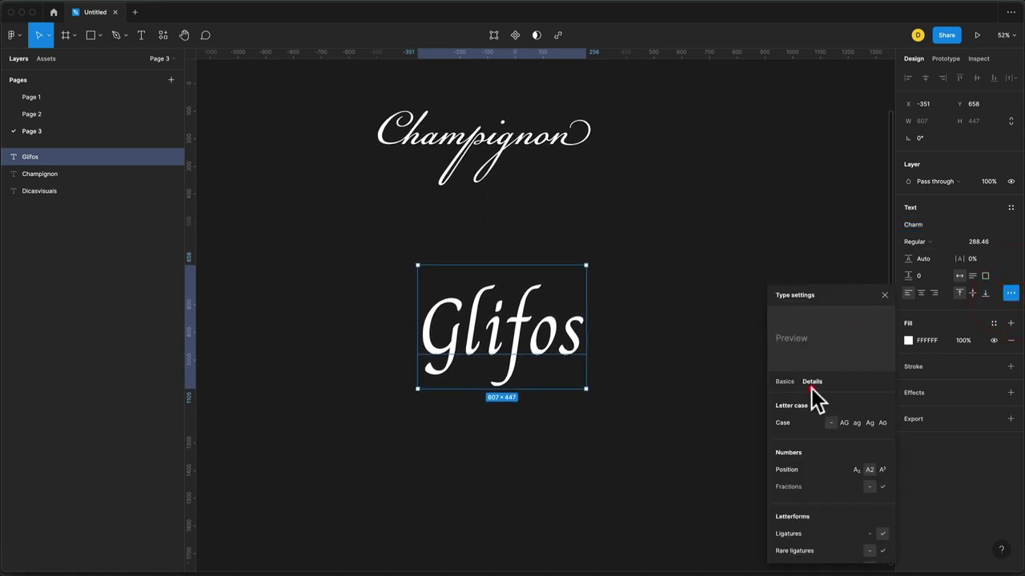
scroll(874, 480, down, 2)
click(872, 479)
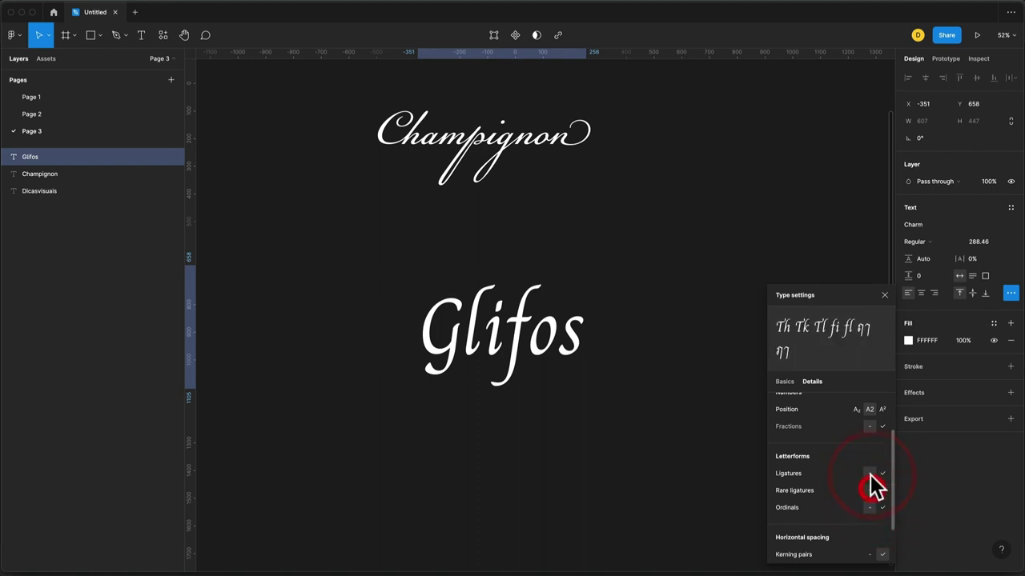
scroll(872, 493, up, 1)
scroll(853, 501, down, 2)
click(880, 500)
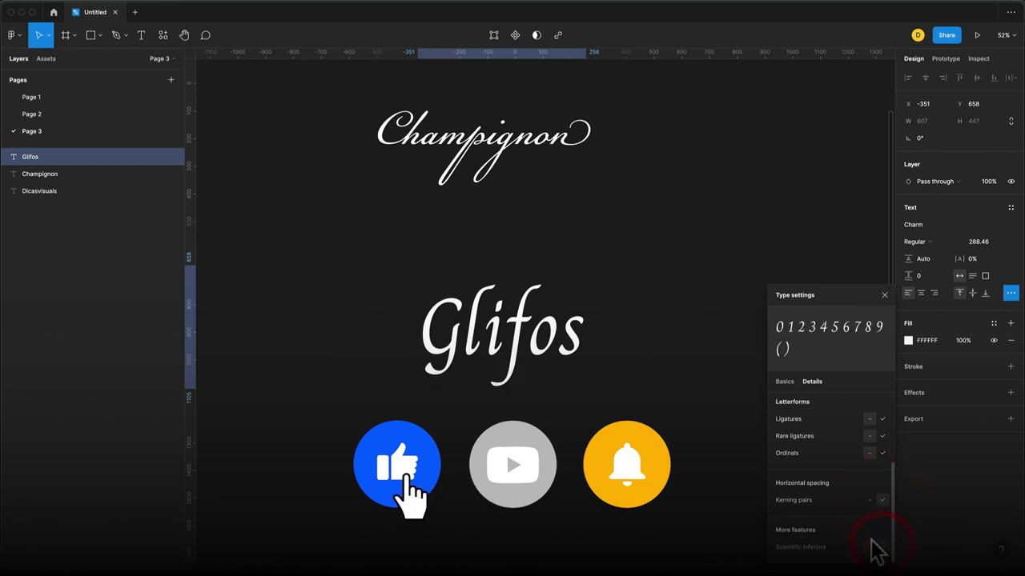
click(882, 453)
click(882, 419)
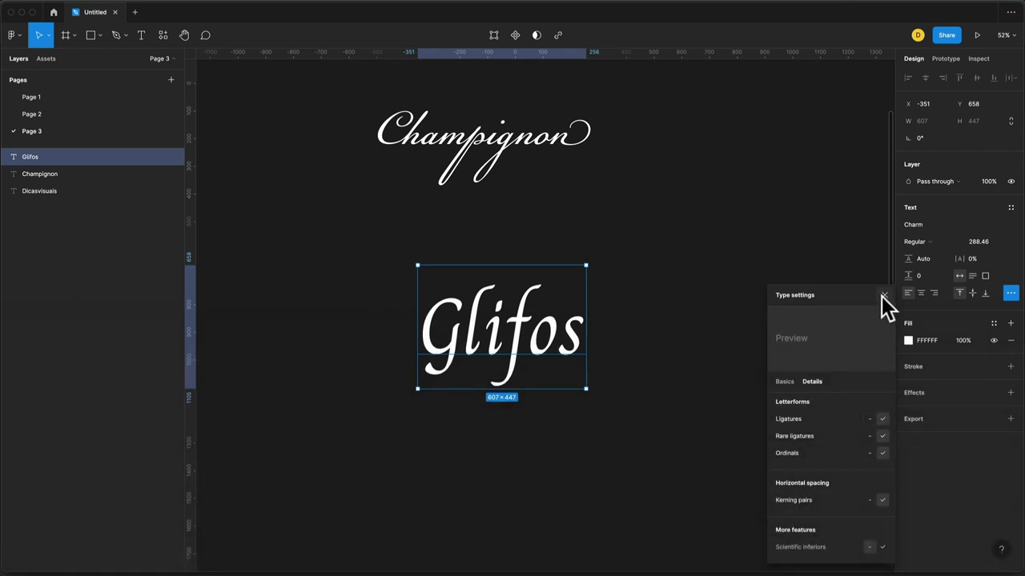
click(868, 419)
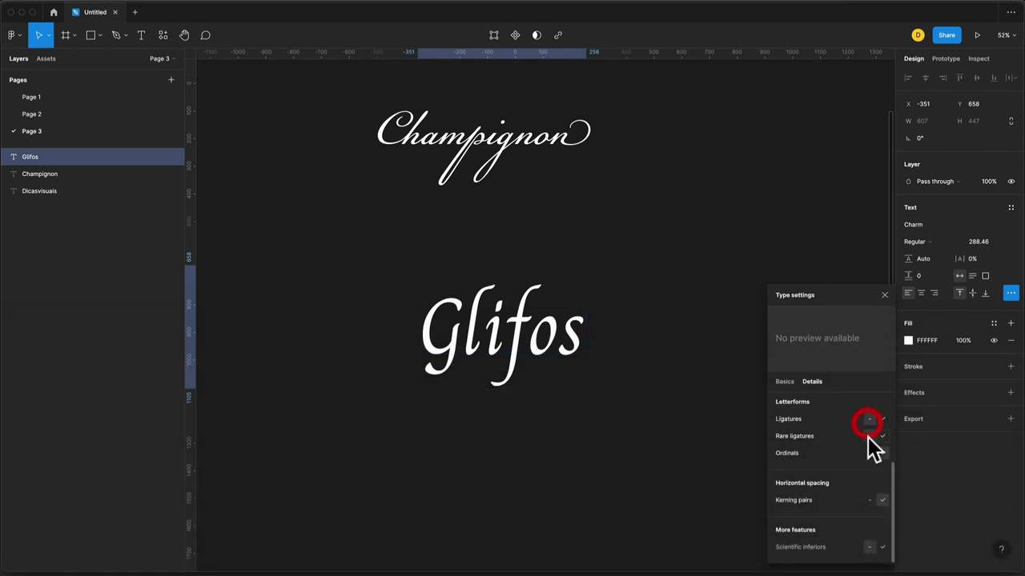
click(881, 295)
scroll(560, 365, up, 3)
scroll(556, 366, left, 2)
scroll(453, 364, up, 1)
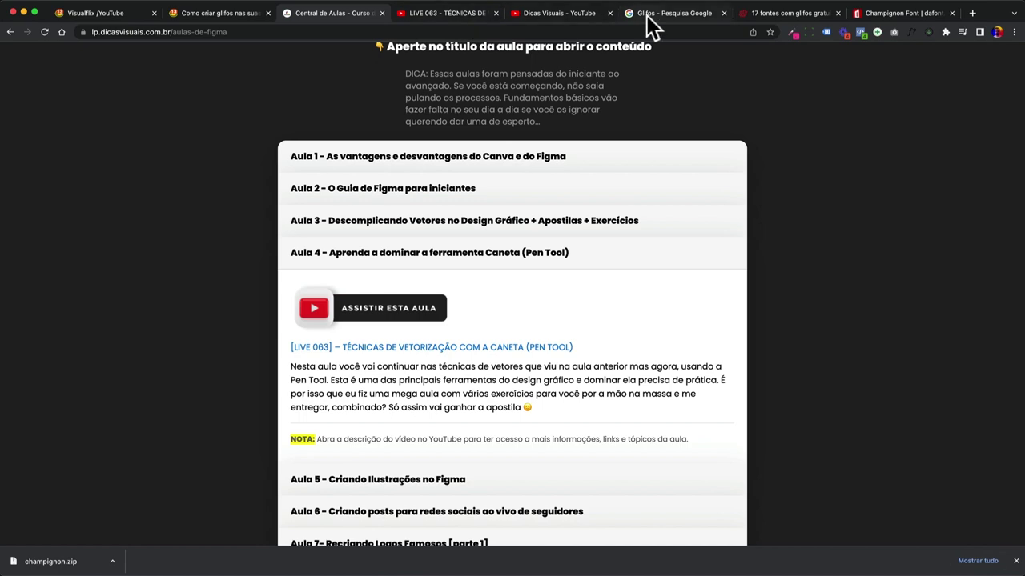
Browse the Glifos image results, from the swash kit to the orange glifos lettering example
click(648, 16)
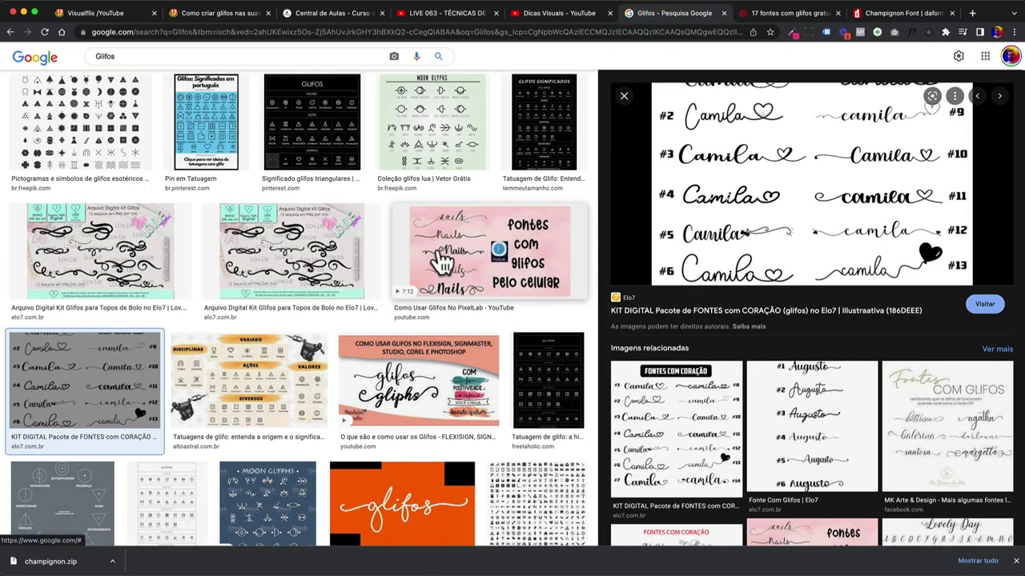
click(306, 255)
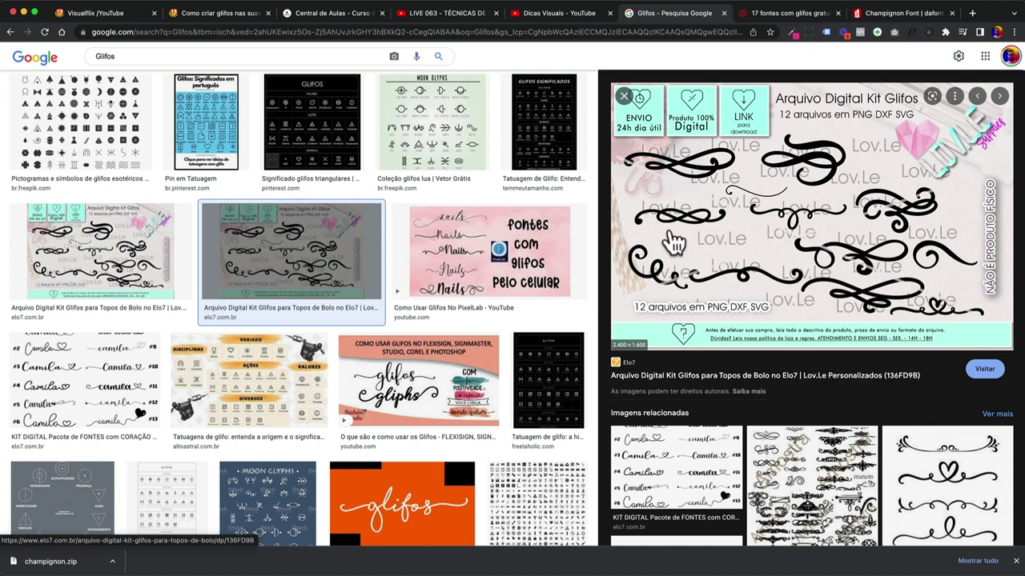
click(142, 388)
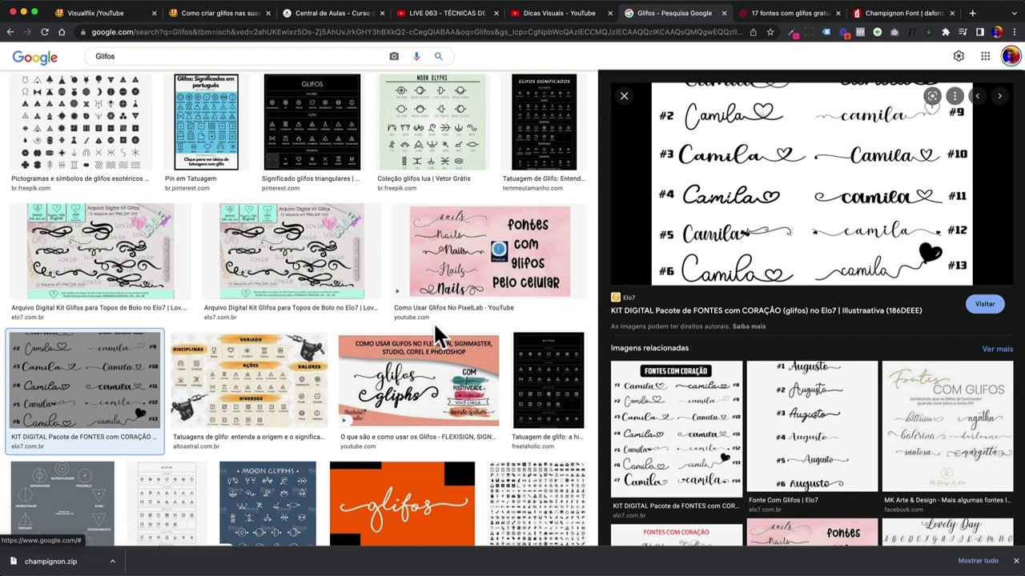
click(423, 506)
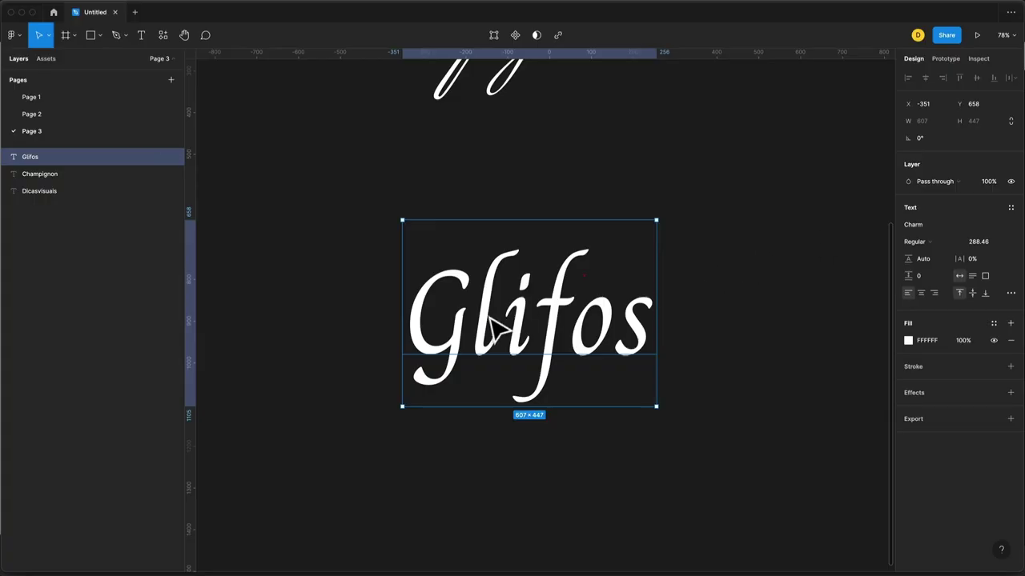
Change the capital G of the lettering to lowercase, so it reads glifos
double_click(470, 317)
drag(471, 317, 430, 314)
text(g)
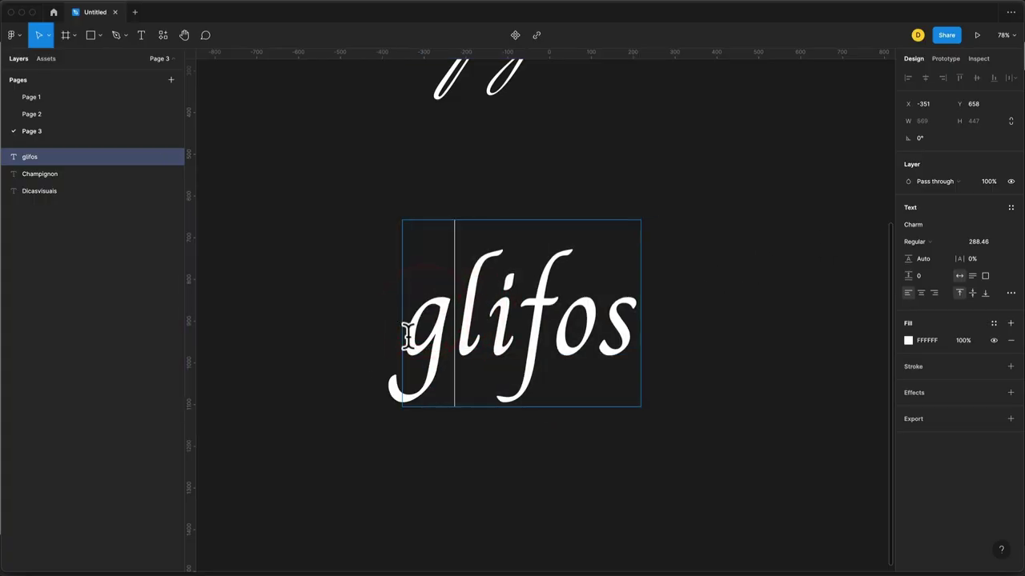
click(371, 345)
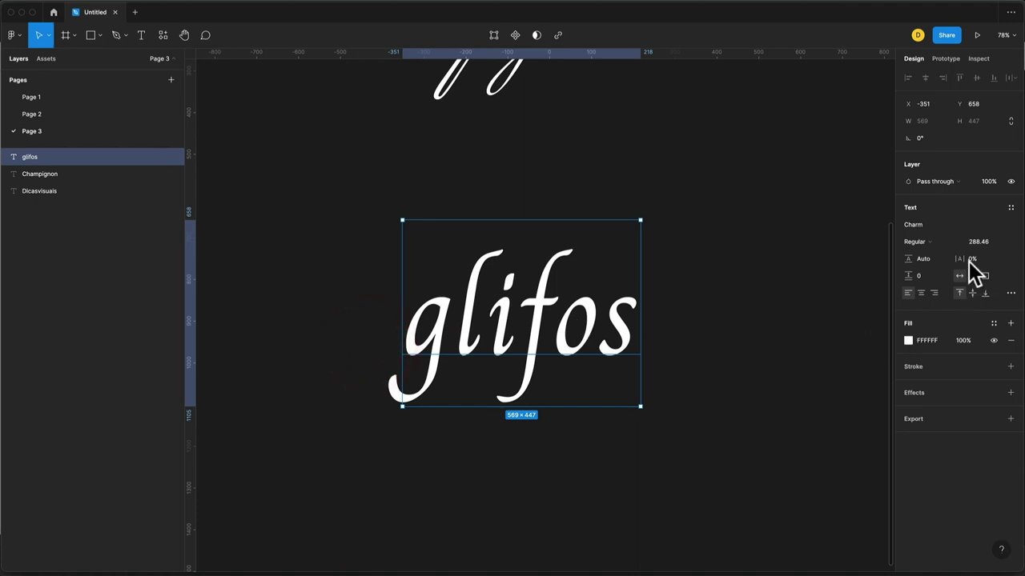
Tighten the glifos letter spacing to -8%
drag(964, 259, 956, 258)
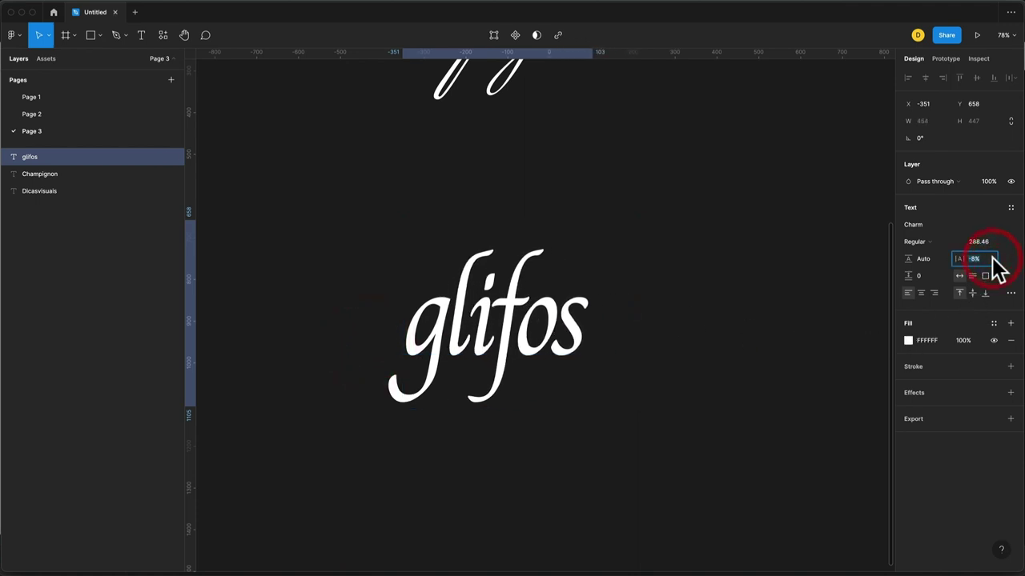
text(1)
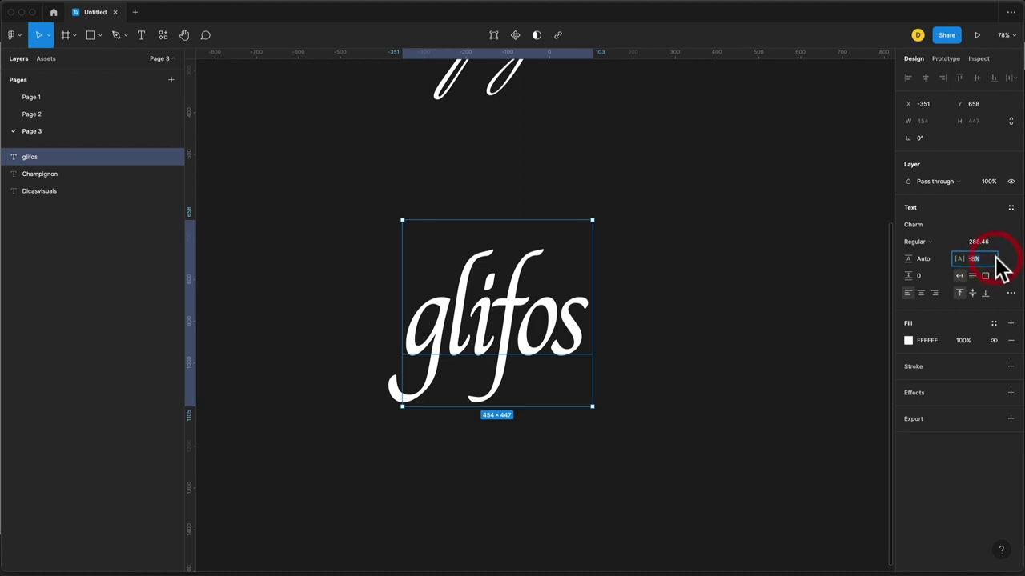
key(Return)
click(633, 305)
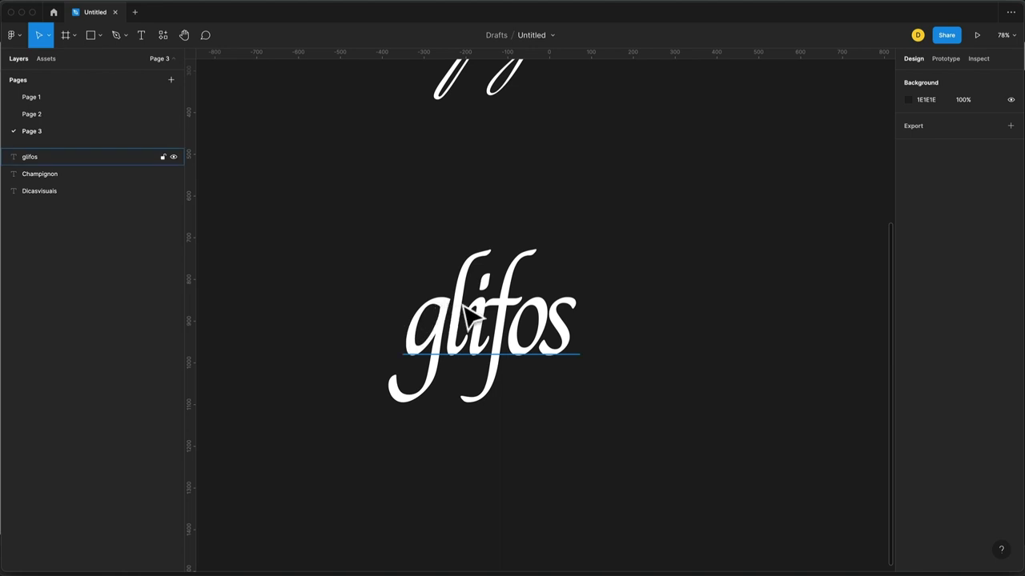
scroll(483, 332, up, 2)
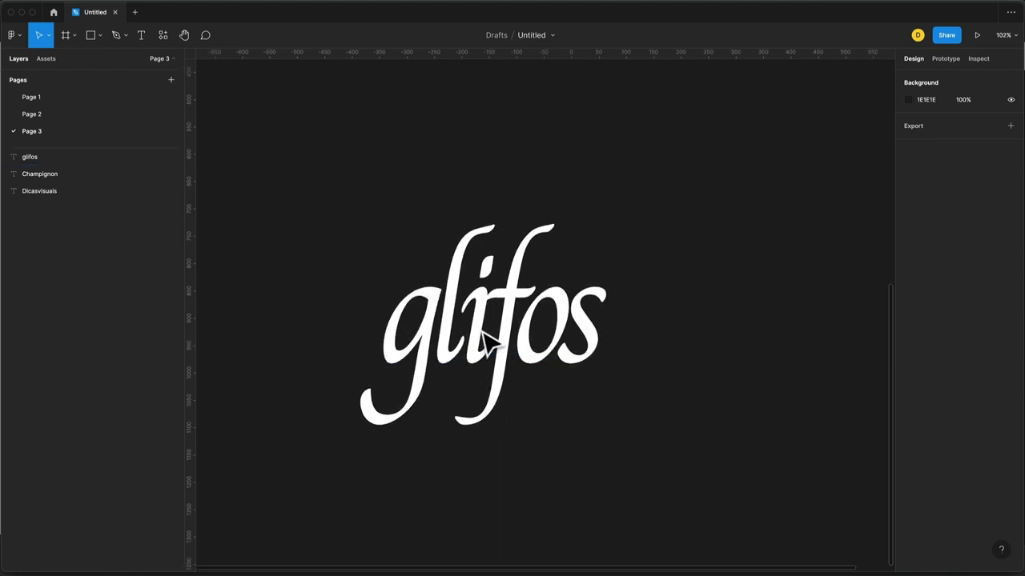
Draw Vector 1, a curved pen path from left of the text into the g
scroll(484, 336, left, 5)
key(p)
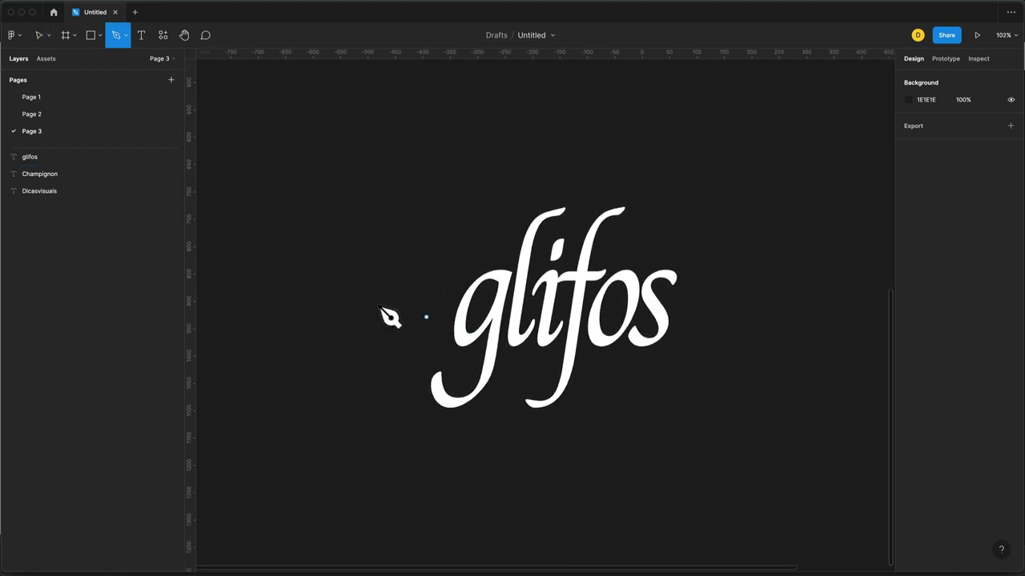
click(324, 308)
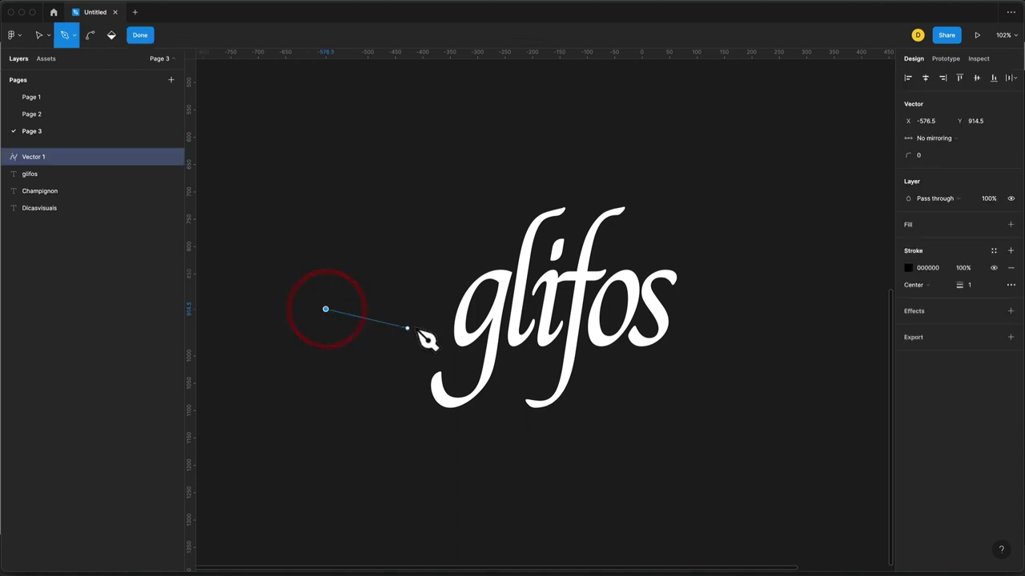
drag(414, 316, 441, 302)
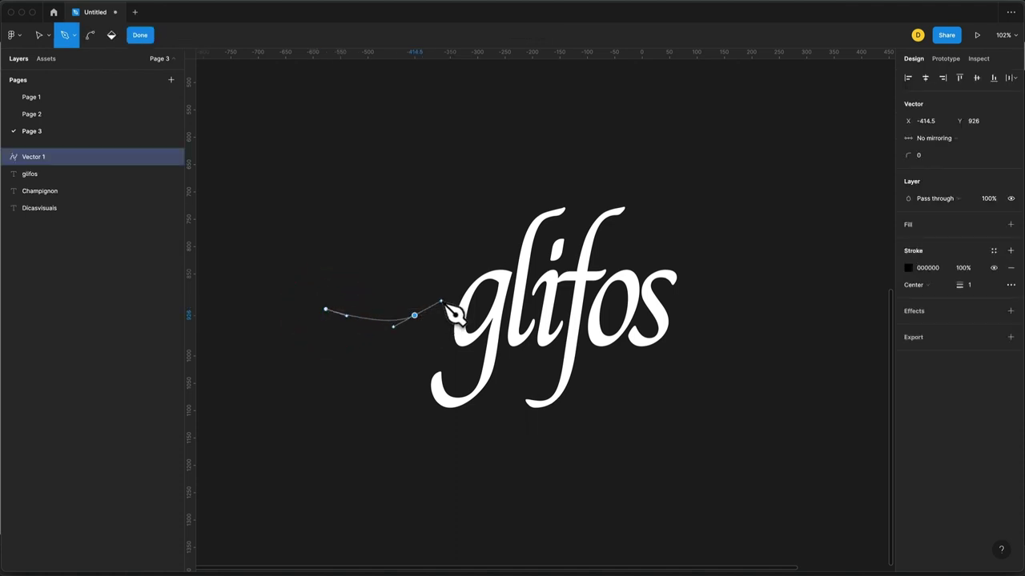
drag(497, 274, 516, 286)
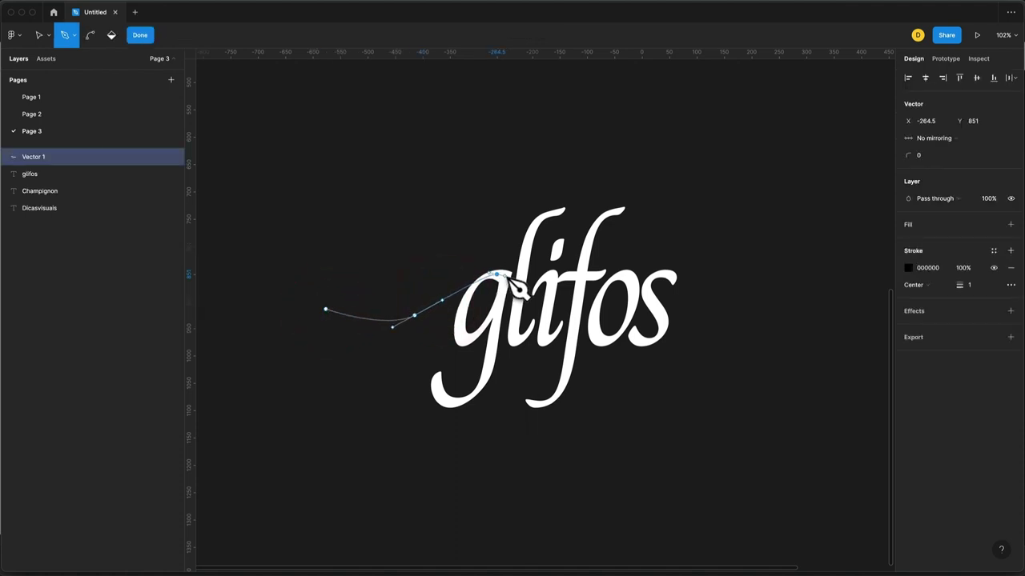
key(Escape)
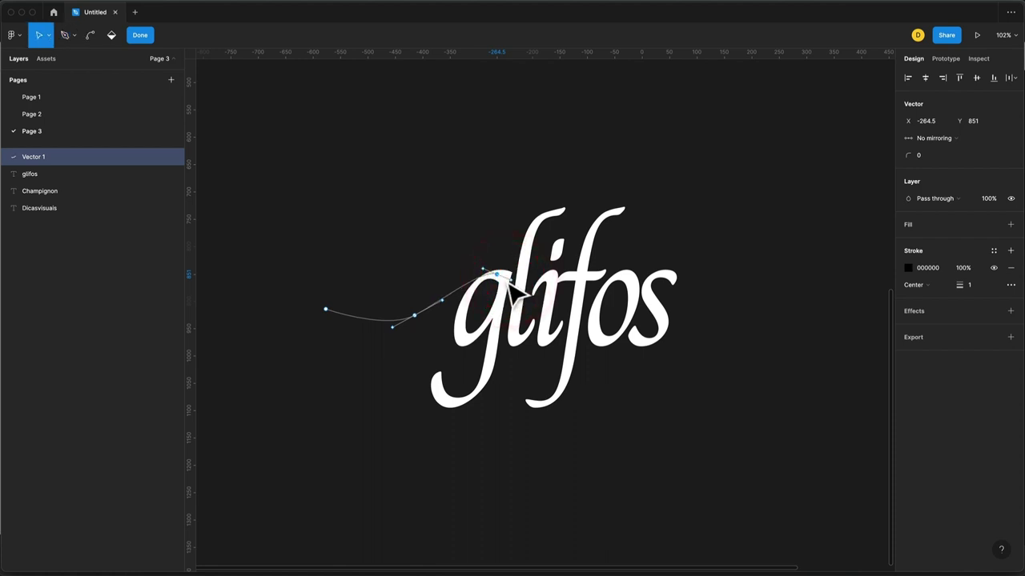
click(410, 263)
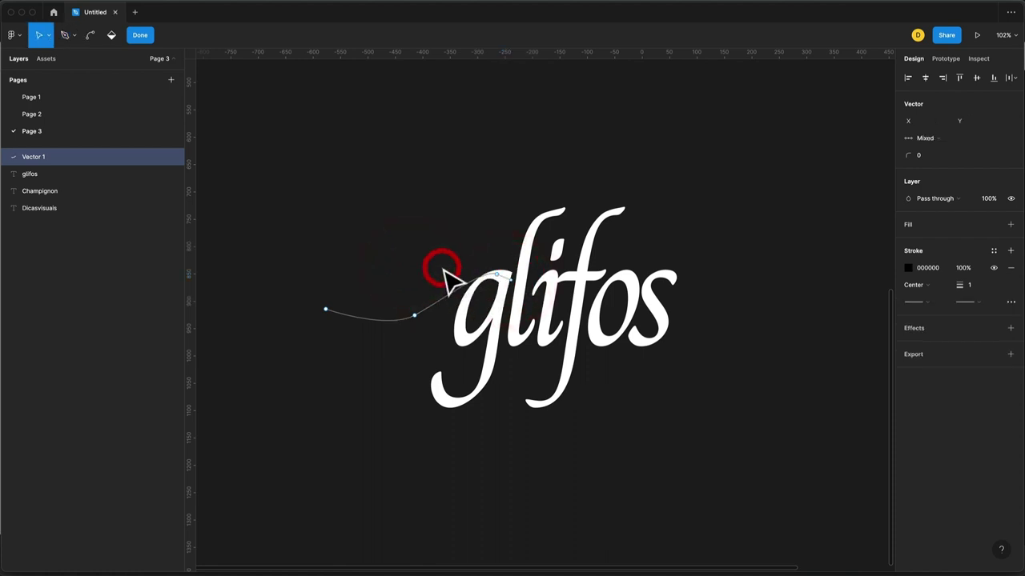
key(Escape)
click(416, 260)
scroll(428, 292, up, 3)
scroll(400, 336, up, 3)
click(379, 352)
key(Escape)
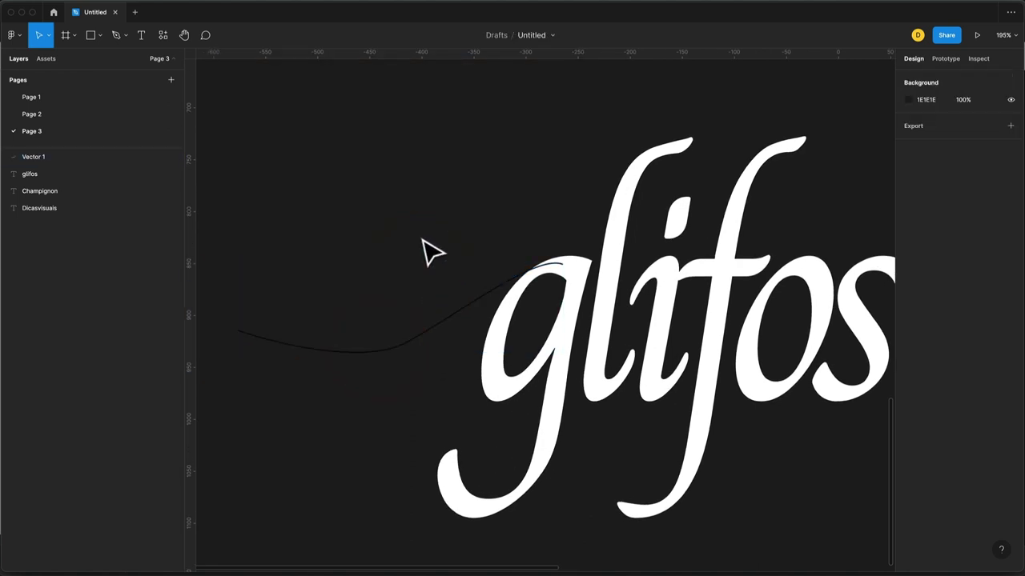
Give the curve a white stroke with weight 13
click(414, 322)
click(428, 242)
click(446, 313)
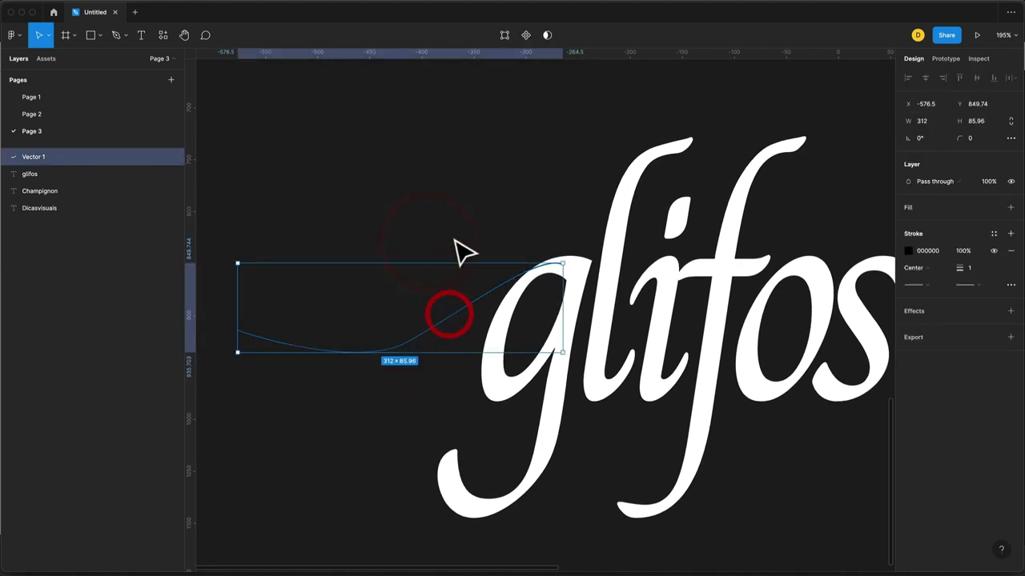
scroll(440, 337, left, 2)
click(461, 342)
click(908, 250)
drag(802, 262, 741, 258)
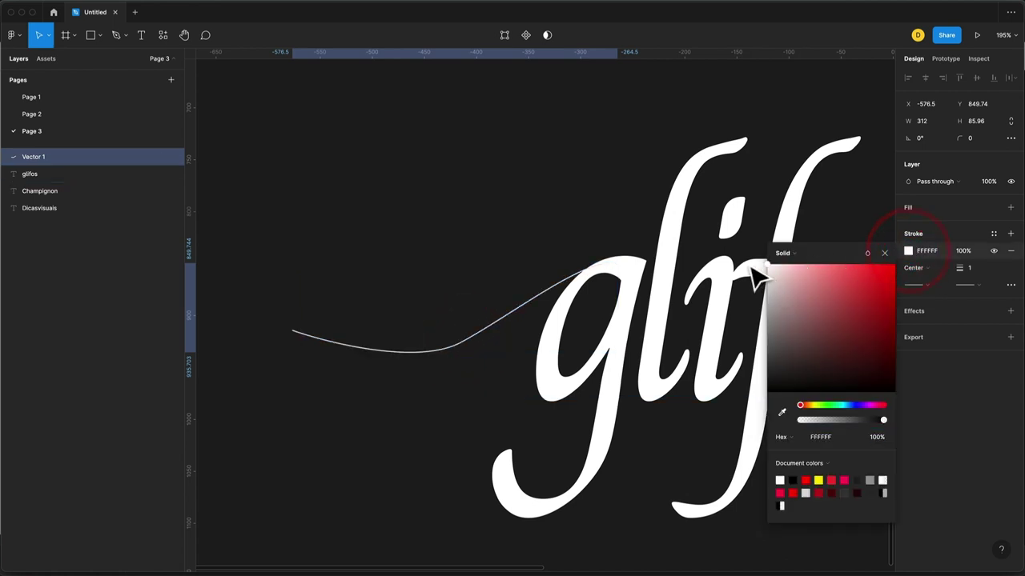
click(905, 253)
drag(960, 268, 976, 269)
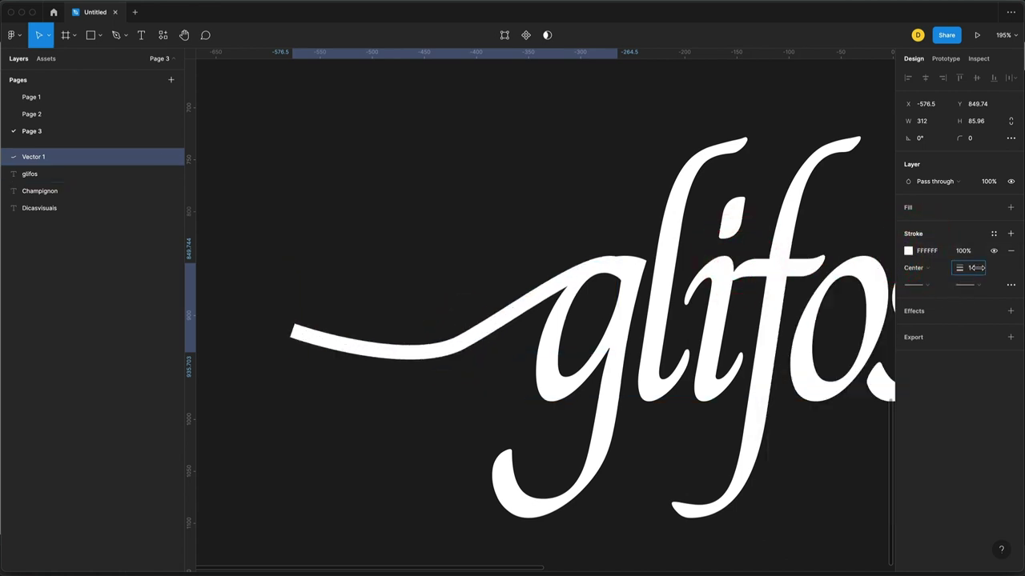
Extend the curve's end into the g, bend it upward, and duplicate the stroke
double_click(587, 272)
click(616, 264)
drag(617, 265, 635, 264)
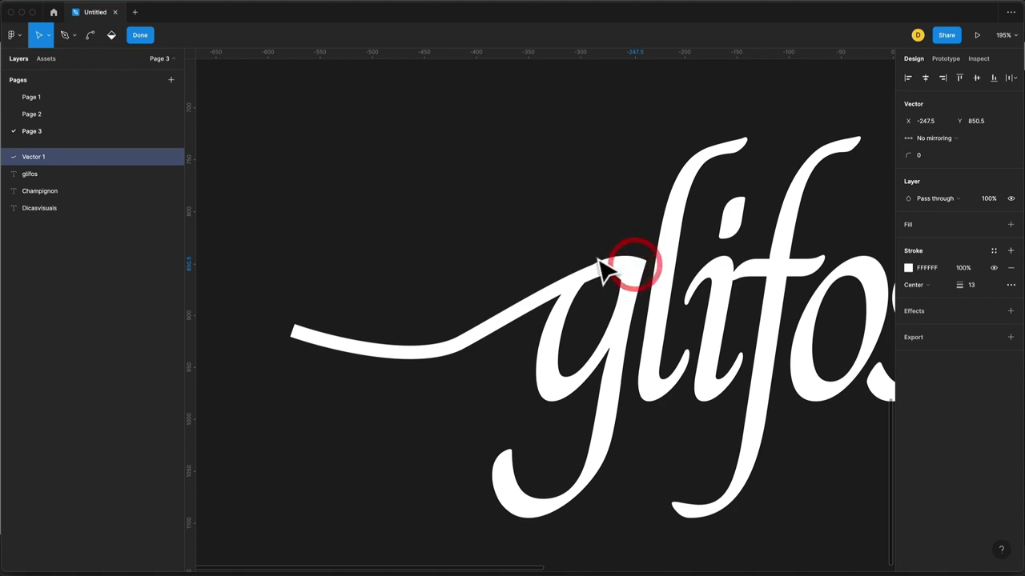
drag(609, 255, 605, 244)
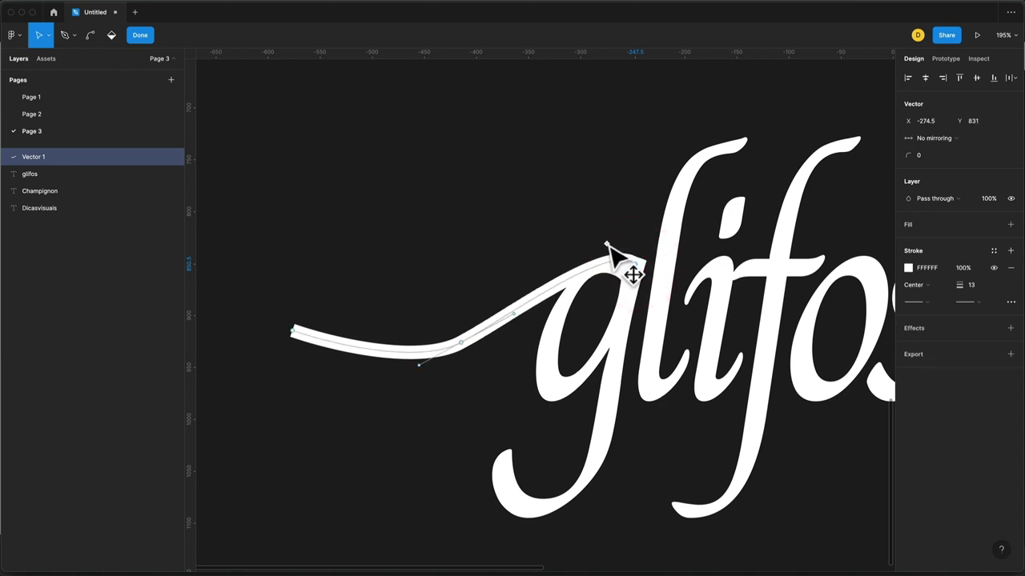
click(400, 295)
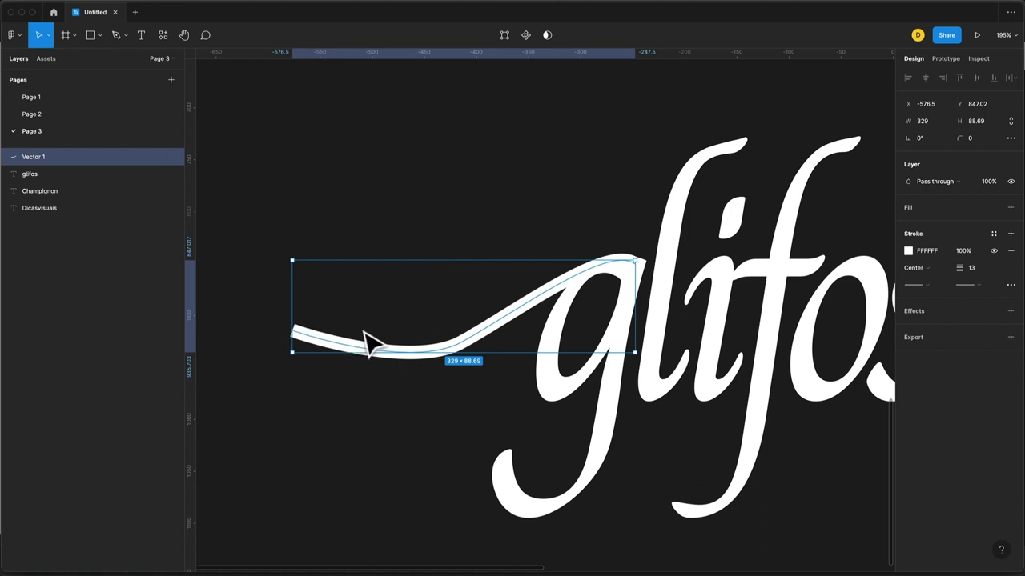
key(ctrl+d)
Move the duplicate to the end of glifos, flip it vertically, and stretch it taller
scroll(407, 354, down, 3)
scroll(417, 355, down, 1)
drag(396, 347, 795, 338)
scroll(796, 339, right, 3)
mouse_move(674, 354)
mouse_down()
mouse_move(696, 396)
mouse_move(705, 392)
mouse_up()
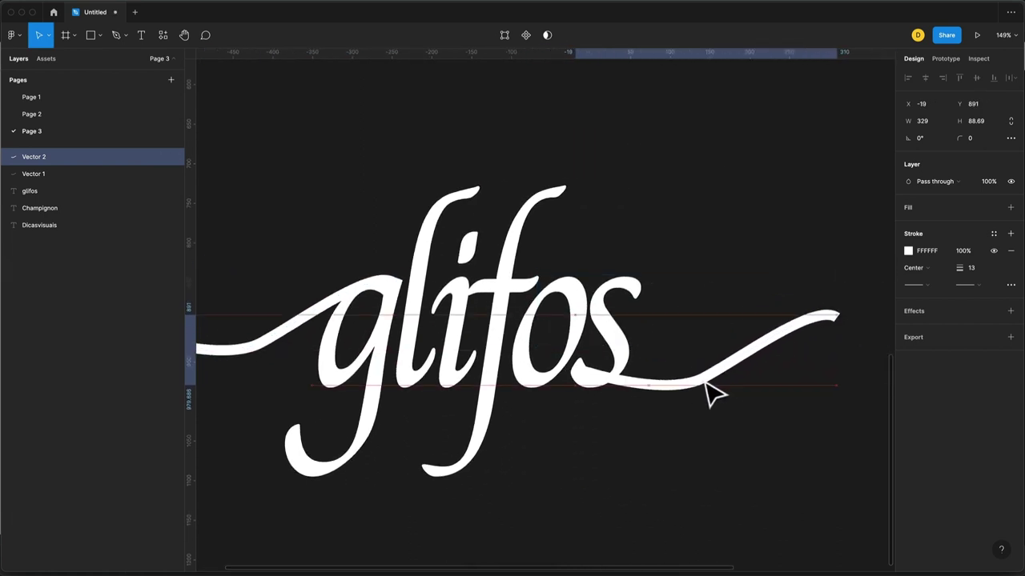
key(shift+v)
drag(665, 313, 672, 288)
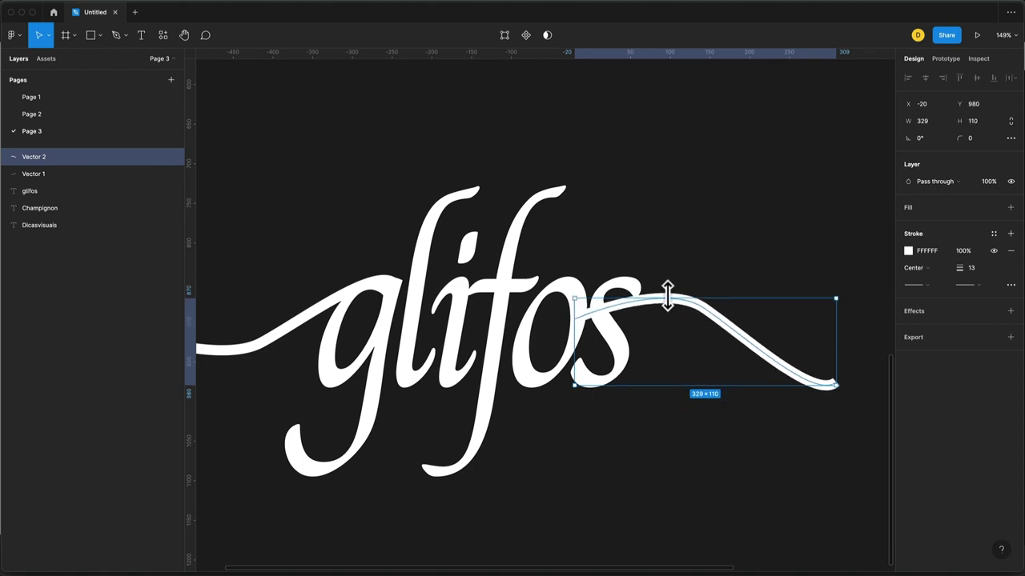
drag(698, 325, 744, 298)
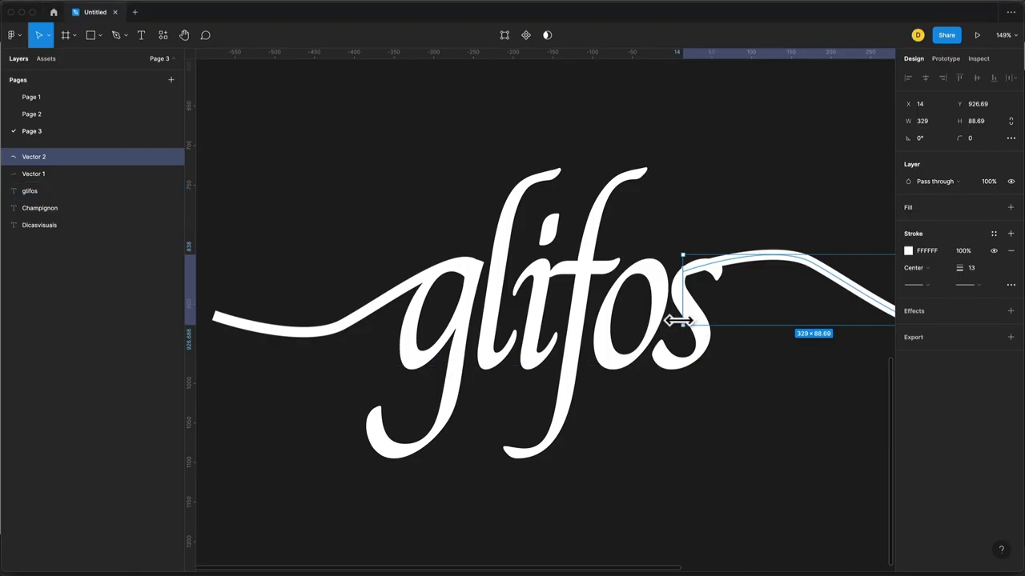
scroll(676, 320, right, 5)
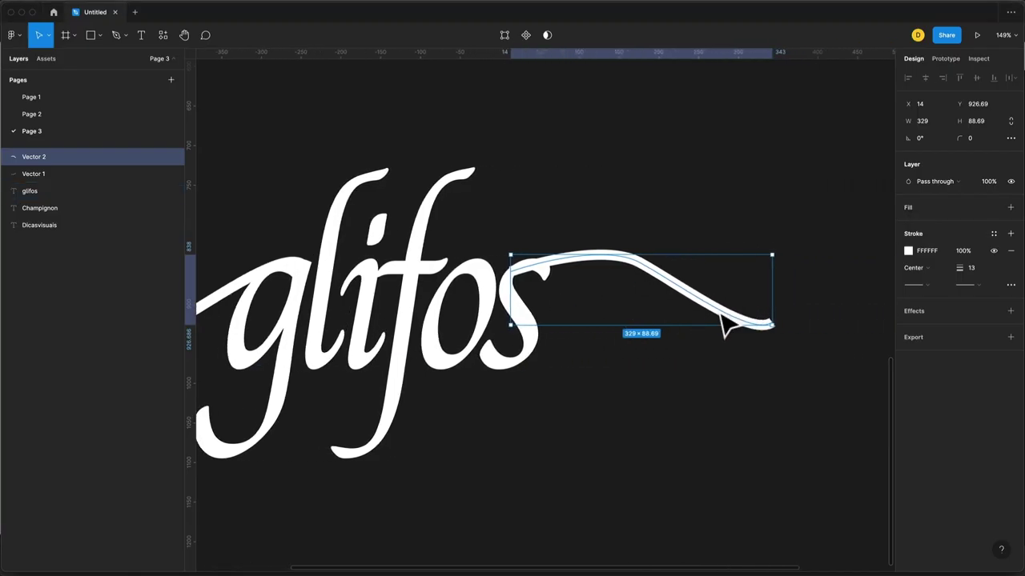
Delete the copied stroke and draw a new hook-shaped path off the s
key(Delete)
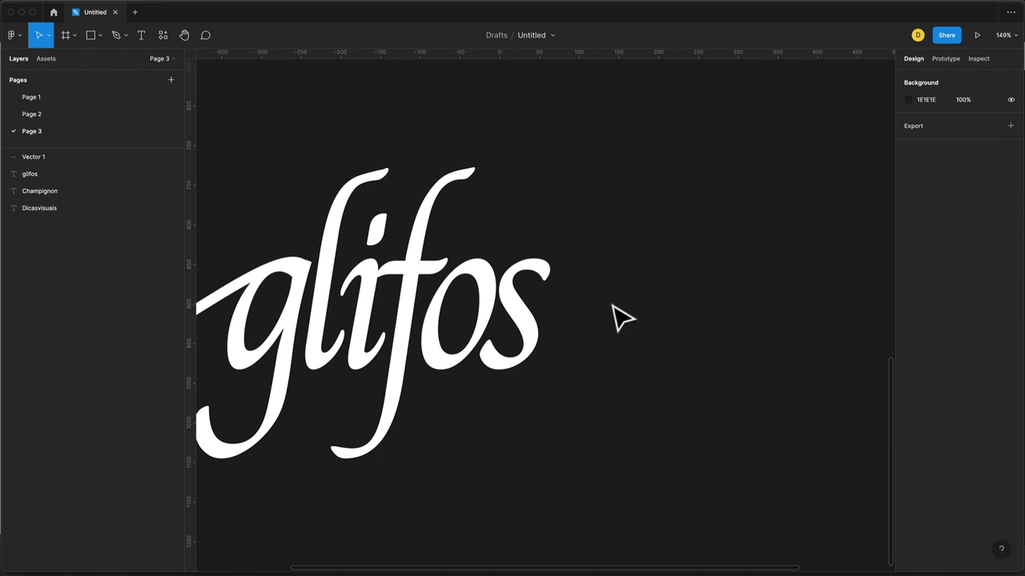
key(p)
click(531, 265)
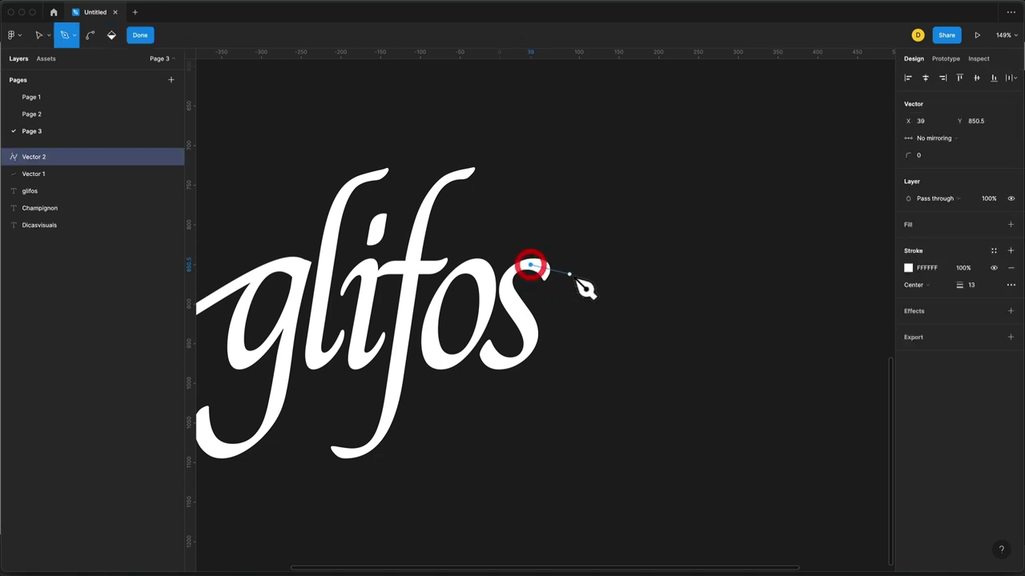
drag(614, 308, 605, 341)
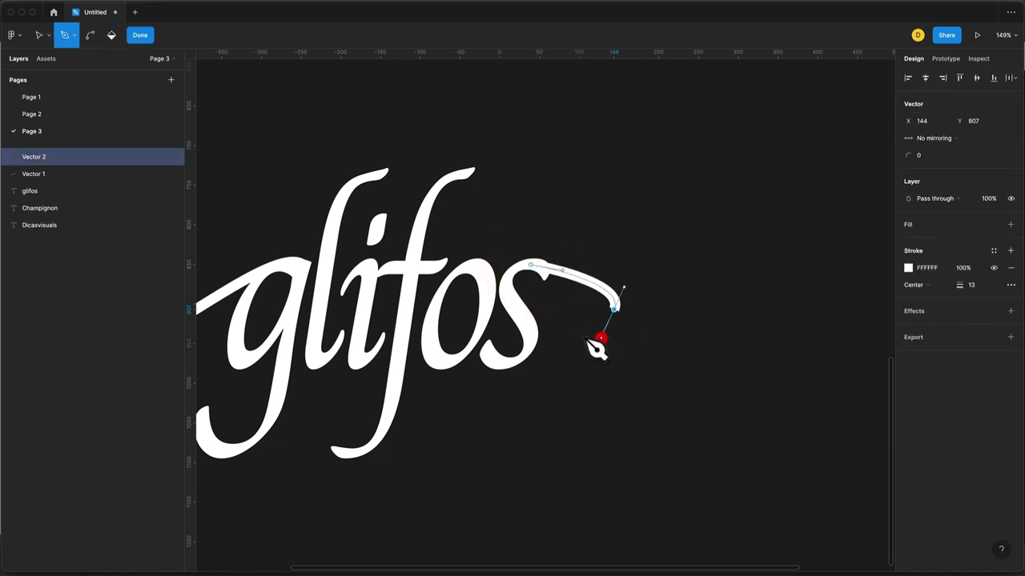
click(571, 323)
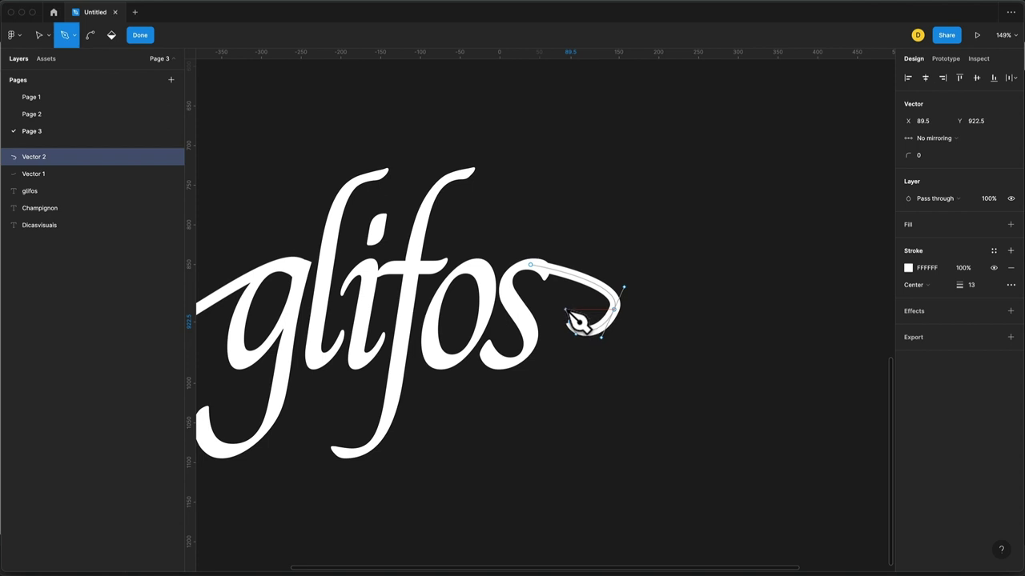
drag(537, 295, 552, 305)
key(Escape)
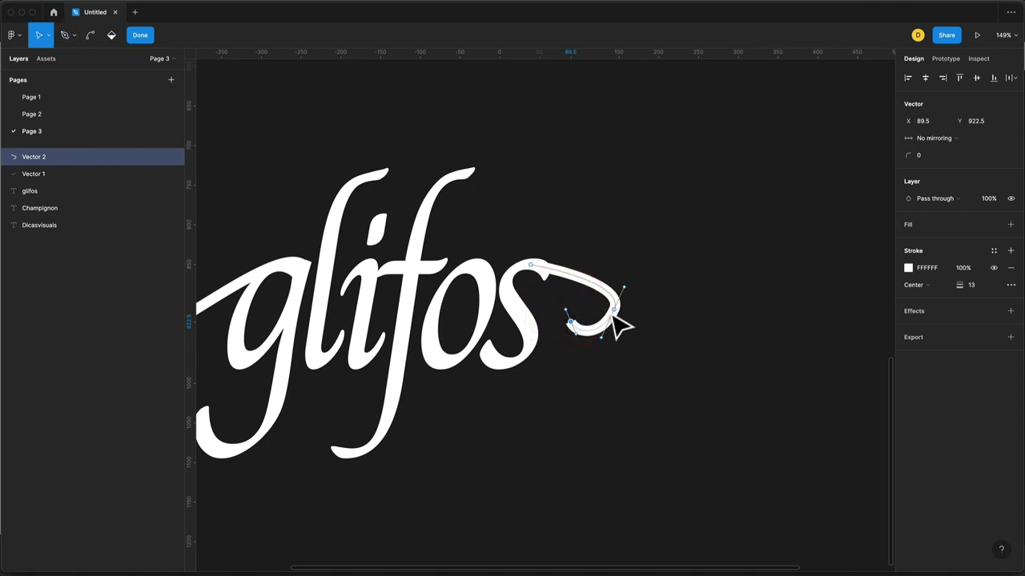
Move the hook's end, top and lower end points to tighten the curl
drag(614, 313, 558, 319)
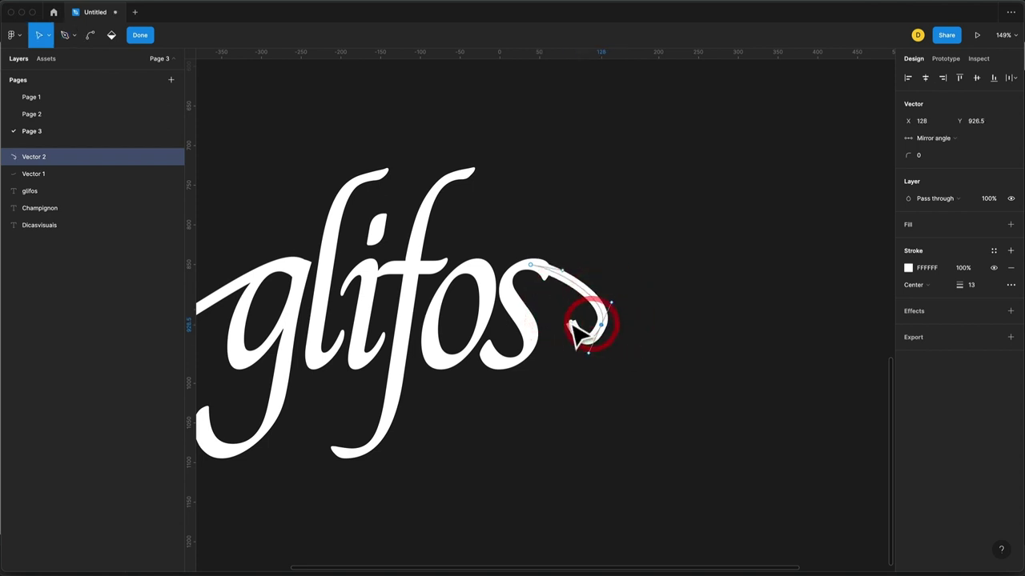
click(596, 328)
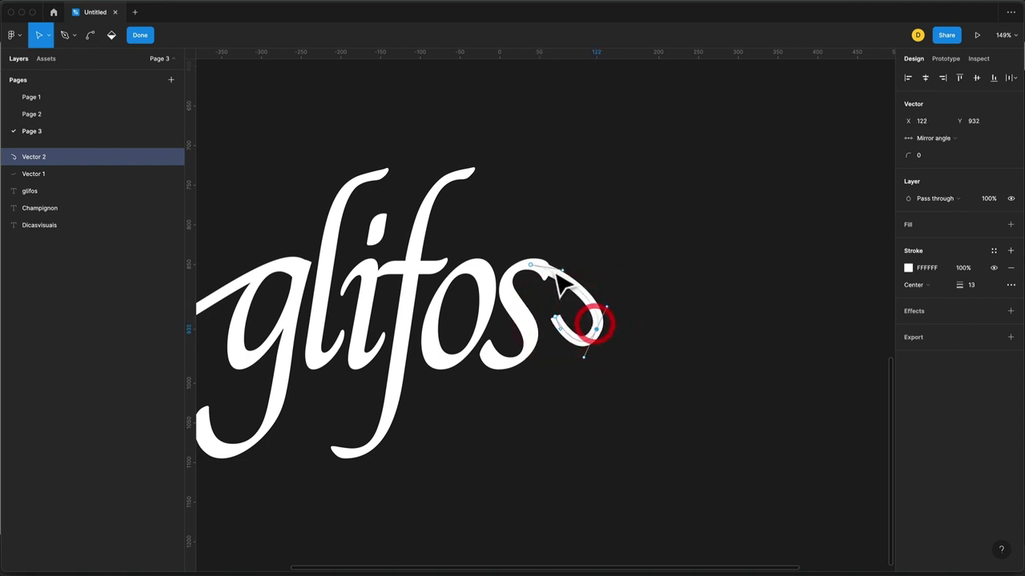
drag(555, 272, 543, 268)
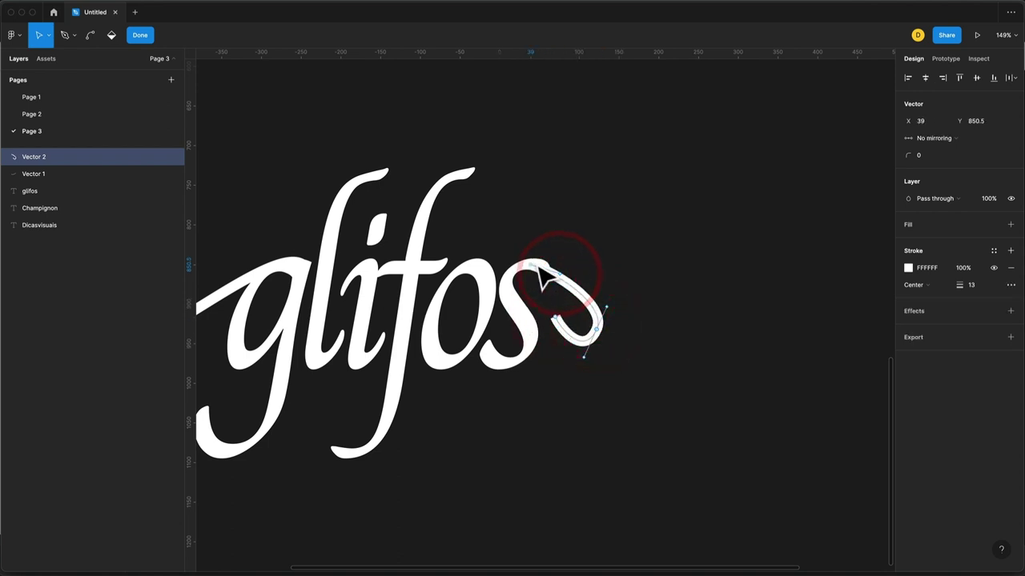
click(551, 314)
drag(552, 316, 553, 318)
scroll(622, 347, left, 2)
scroll(666, 389, left, 2)
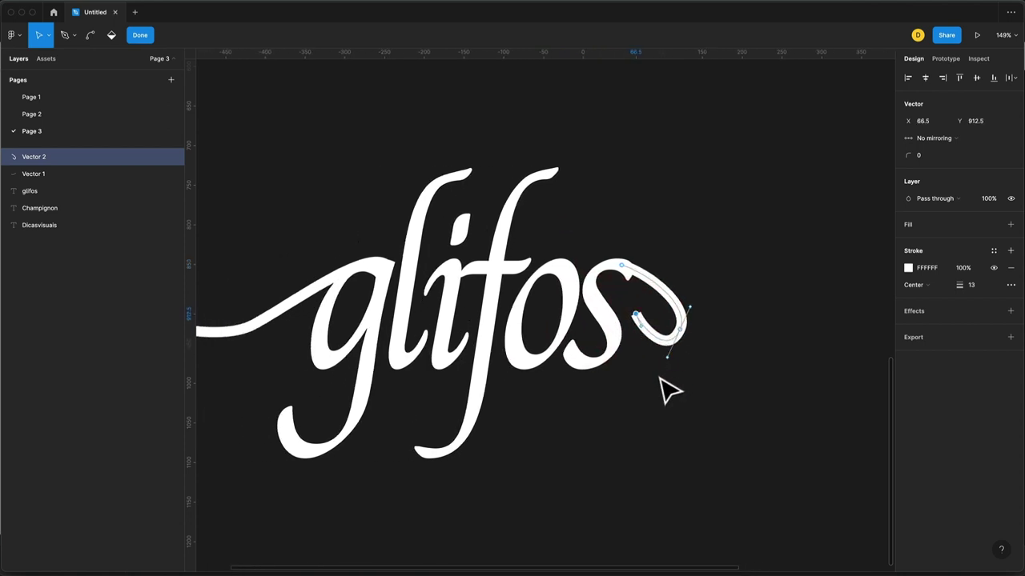
scroll(684, 390, left, 3)
scroll(685, 391, left, 1)
Bend the hook's lower-right point into a curl and close path editing
click(791, 362)
click(772, 329)
mouse_move(772, 329)
mouse_down()
mouse_move(754, 350)
mouse_move(774, 334)
mouse_move(764, 362)
mouse_up()
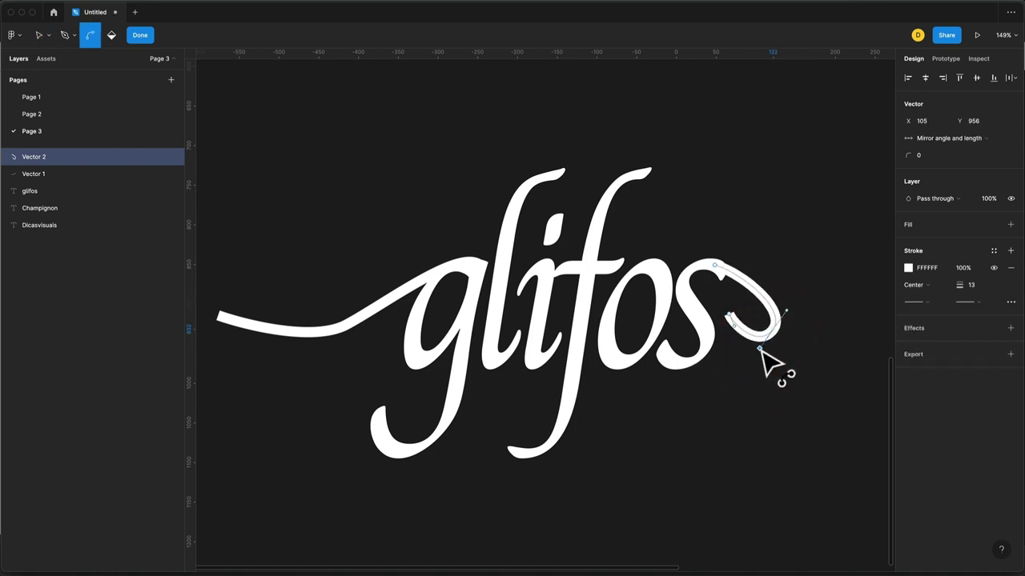
drag(743, 337, 738, 332)
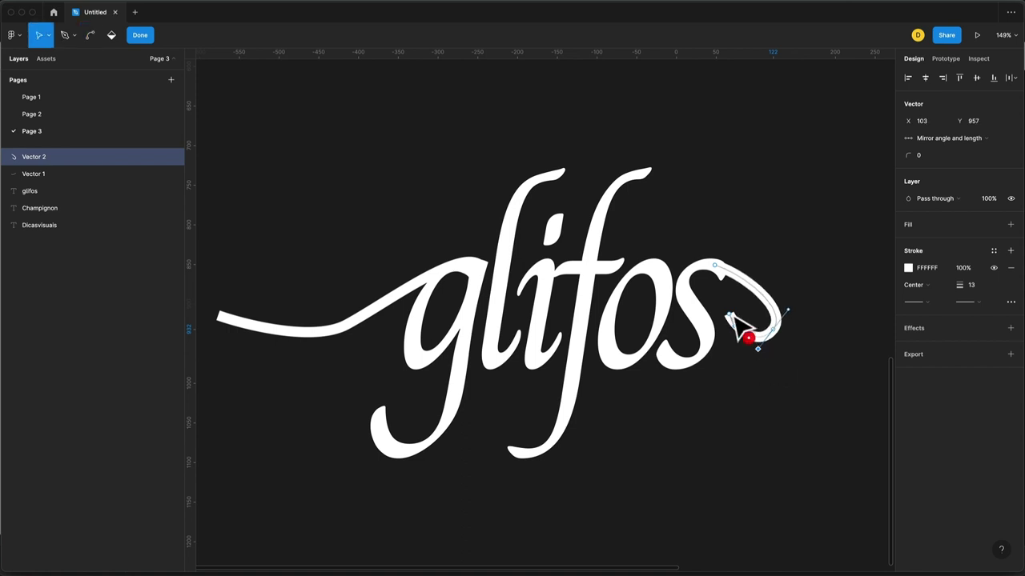
click(742, 340)
click(739, 322)
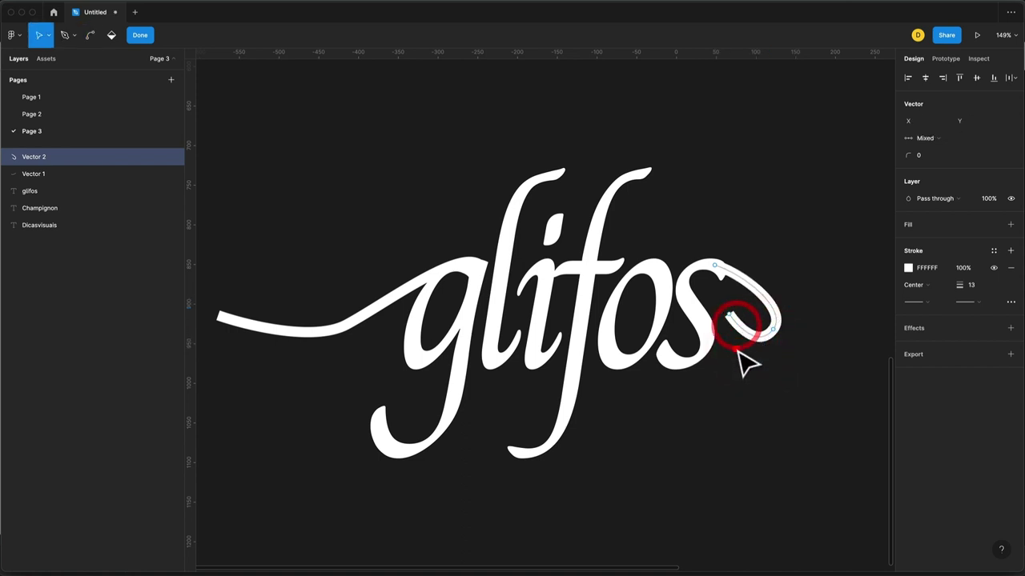
click(726, 355)
scroll(549, 409, left, 3)
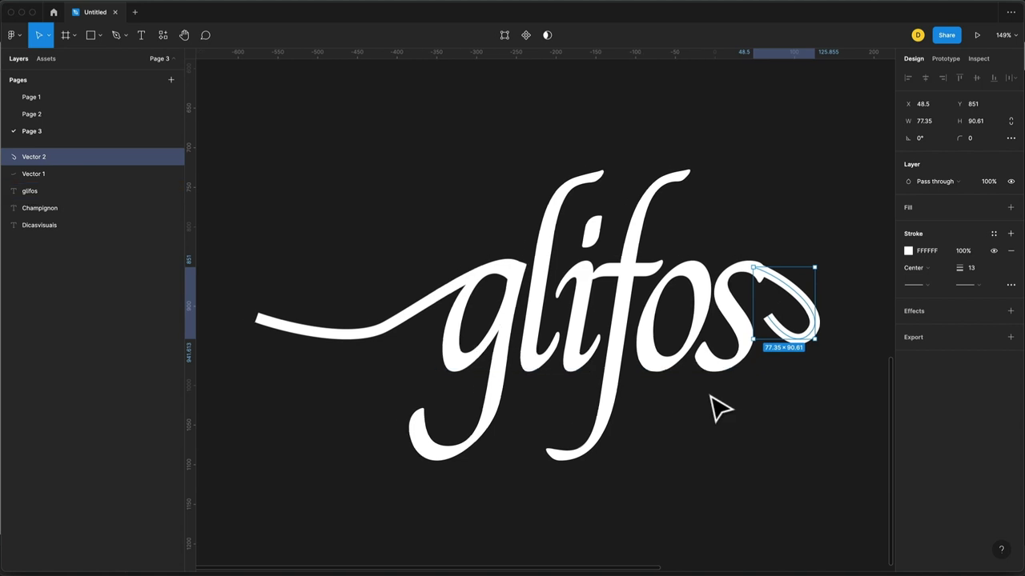
Rename the strokes to Vector 1 Original and Vector 2 Original
scroll(711, 406, right, 2)
click(41, 172)
click(39, 161)
click(43, 174)
click(44, 187)
click(45, 171)
click(45, 160)
double_click(45, 173)
text(Original)
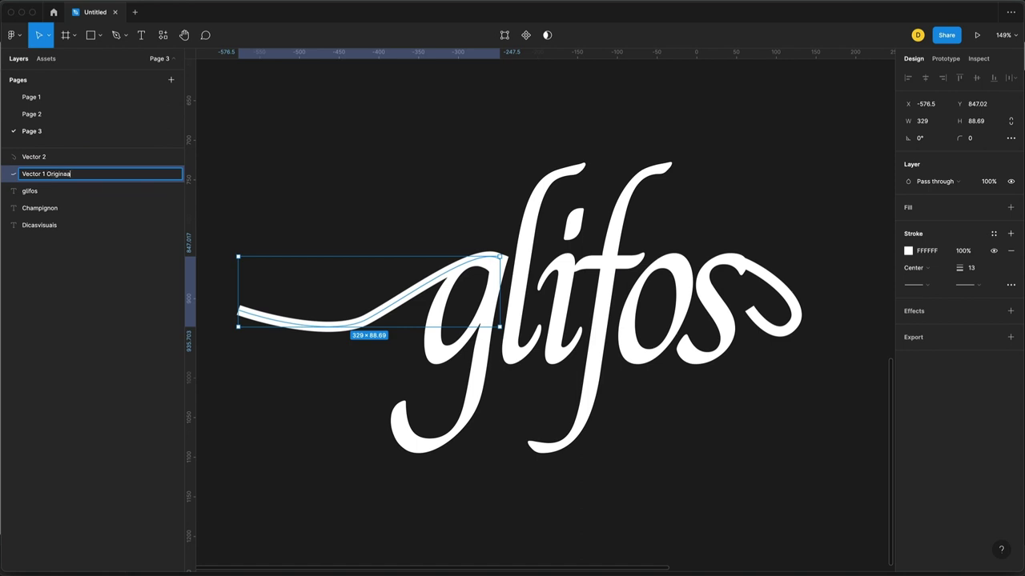
key(Return)
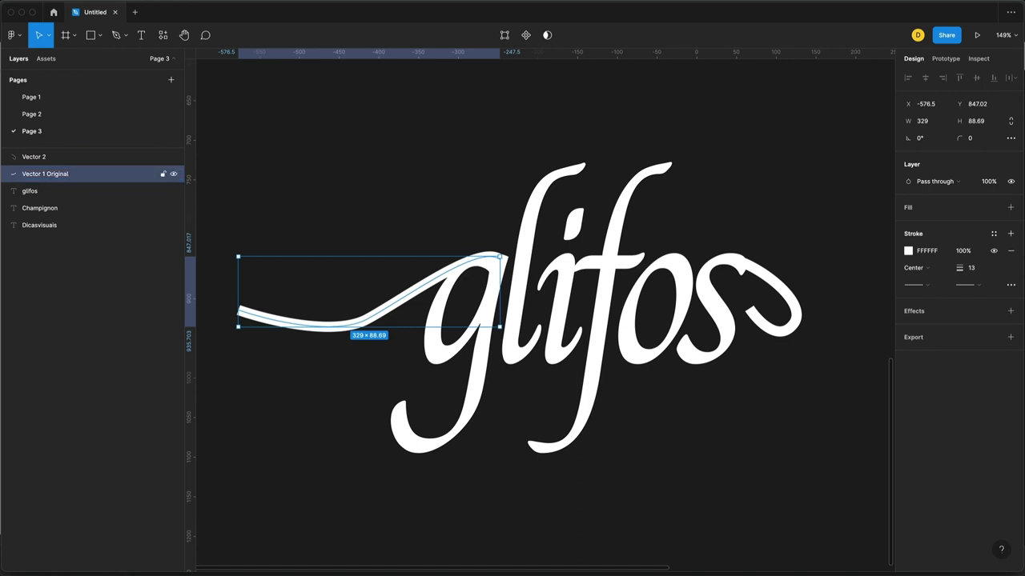
click(40, 157)
text(Original)
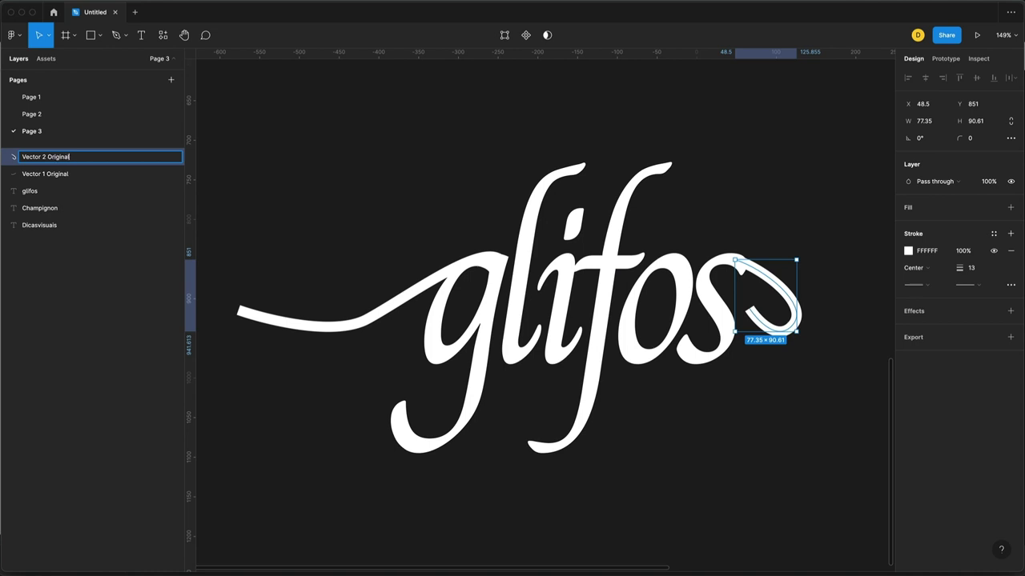
key(Return)
Duplicate both Original strokes and hide the lower backup copies
shift+click(61, 174)
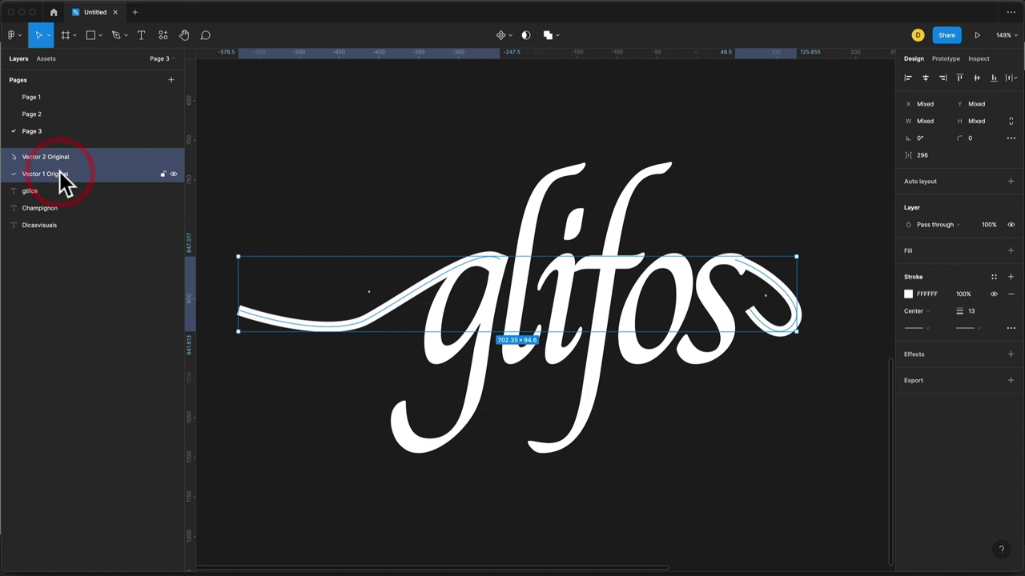
key(ctrl+d)
drag(75, 190, 64, 170)
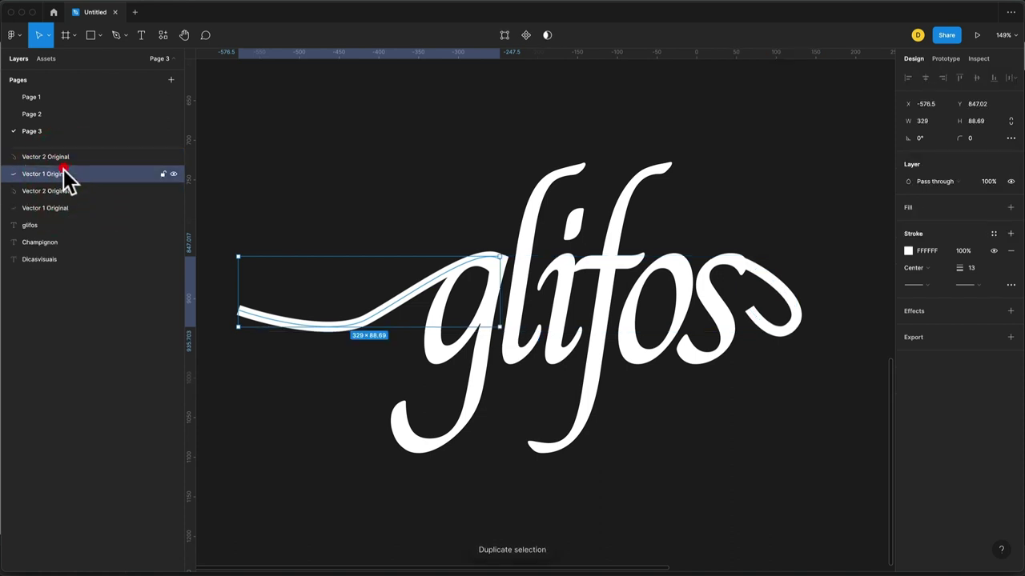
click(64, 191)
shift+click(69, 206)
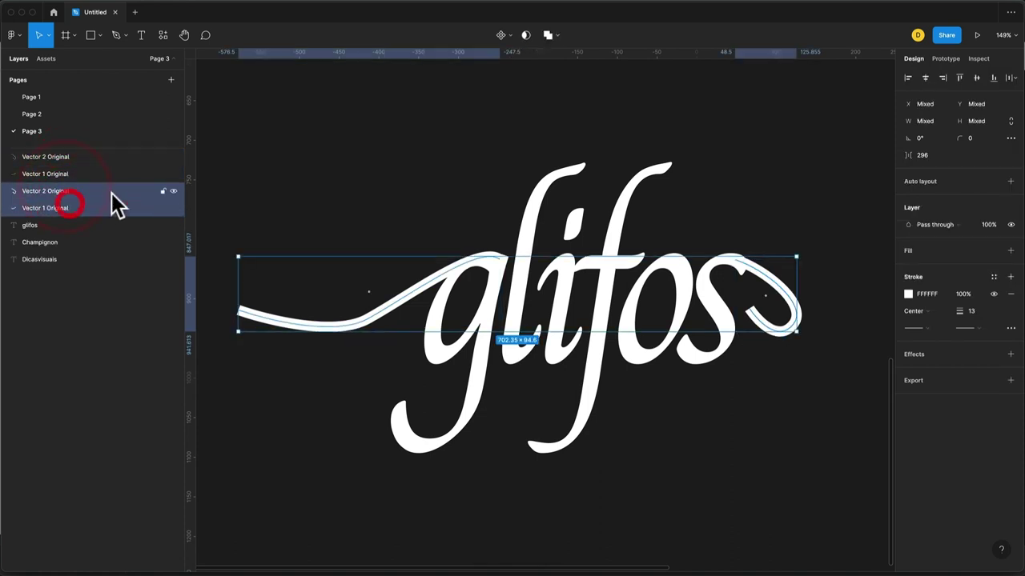
click(174, 192)
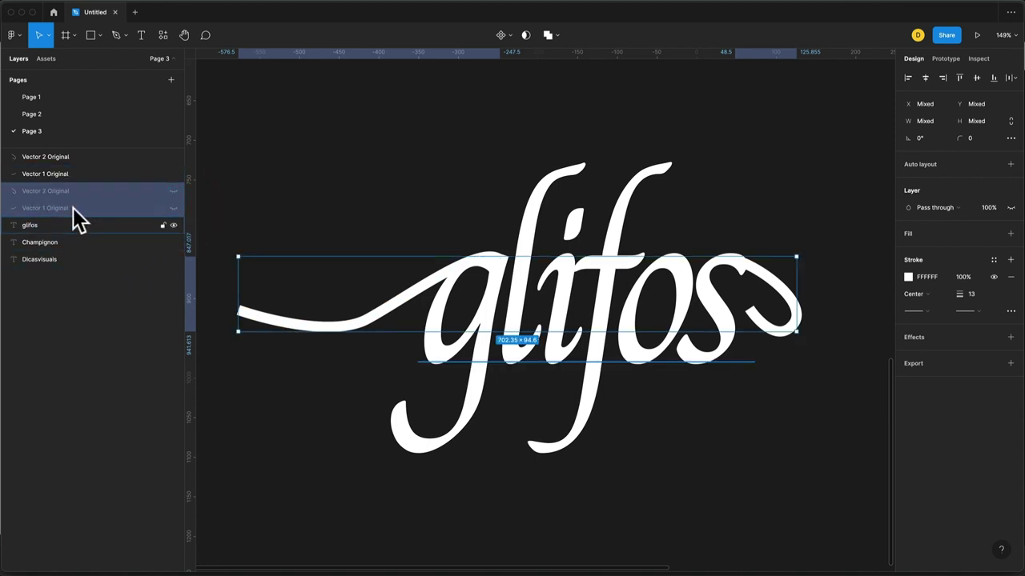
Rename the visible copies back to Vector 1 and Vector 2
double_click(58, 177)
text(Vector 1)
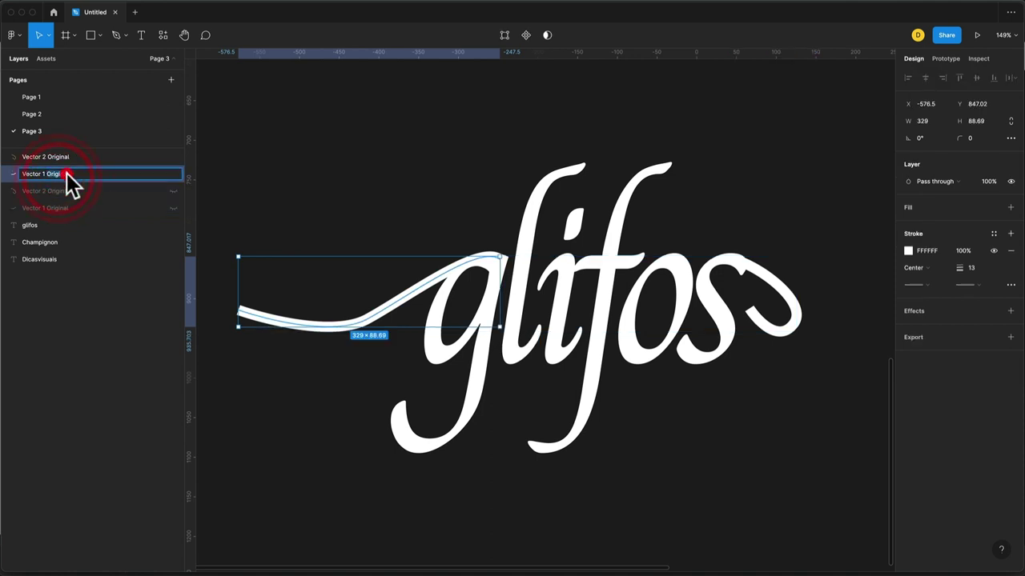
double_click(67, 157)
click(69, 155)
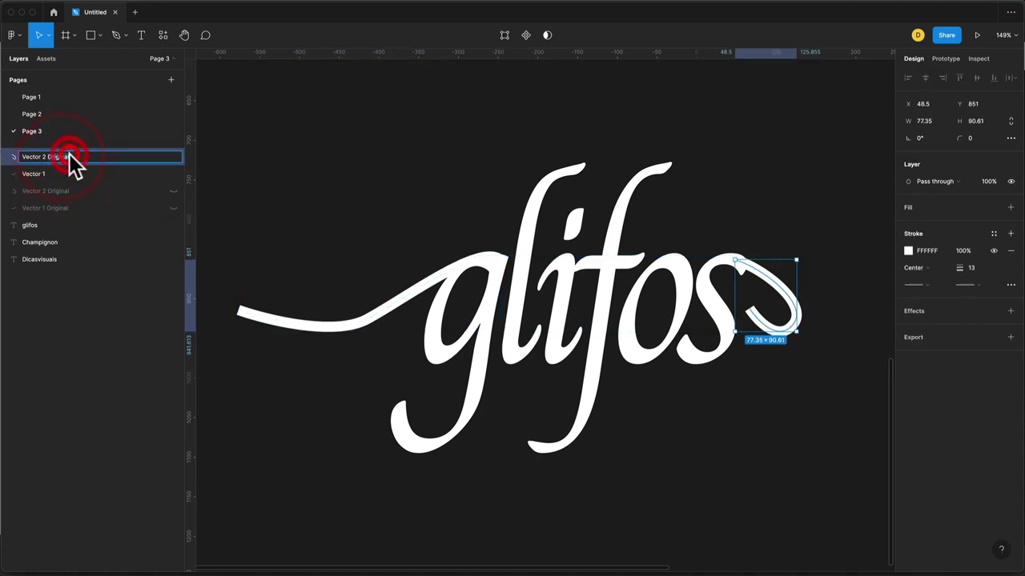
key(Return)
shift+click(36, 174)
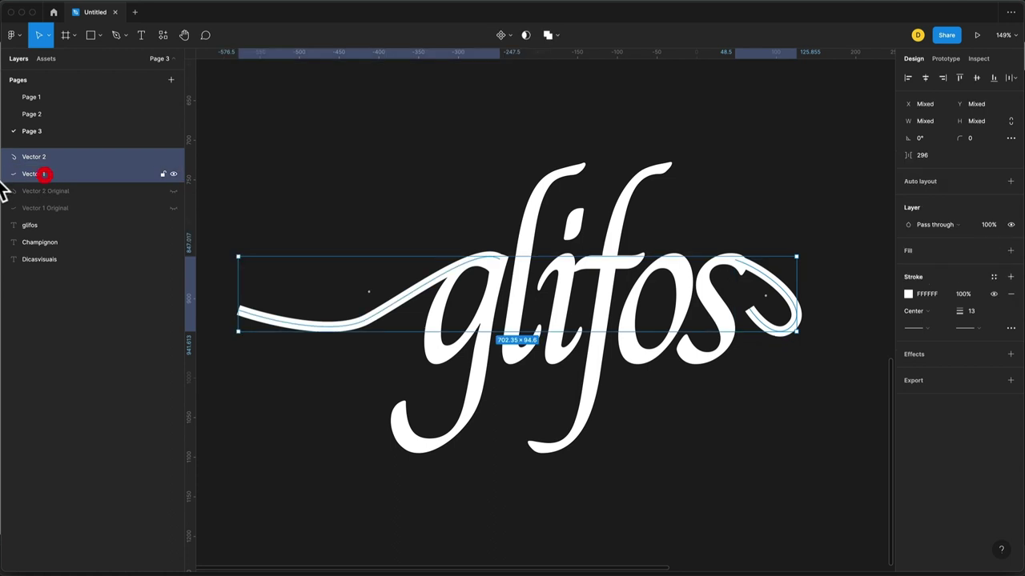
Outline both strokes into filled shapes, Vector 1 (Stroke) and Vector 2 (Stroke)
right_click(38, 165)
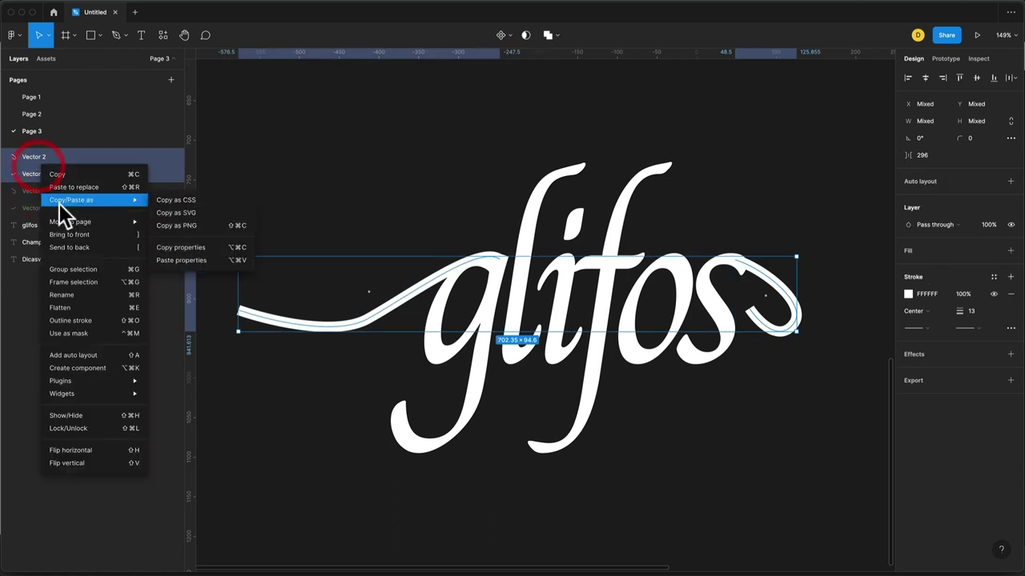
click(74, 322)
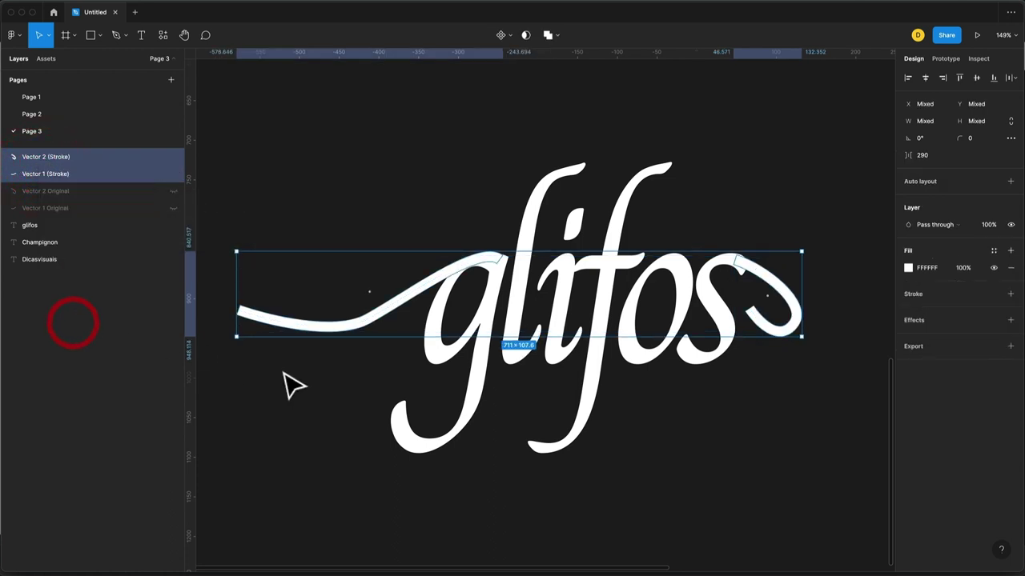
click(331, 373)
click(344, 329)
scroll(343, 332, up, 3)
Delete the extra point at Vector 1 (Stroke)'s left tip and thin that end
double_click(343, 330)
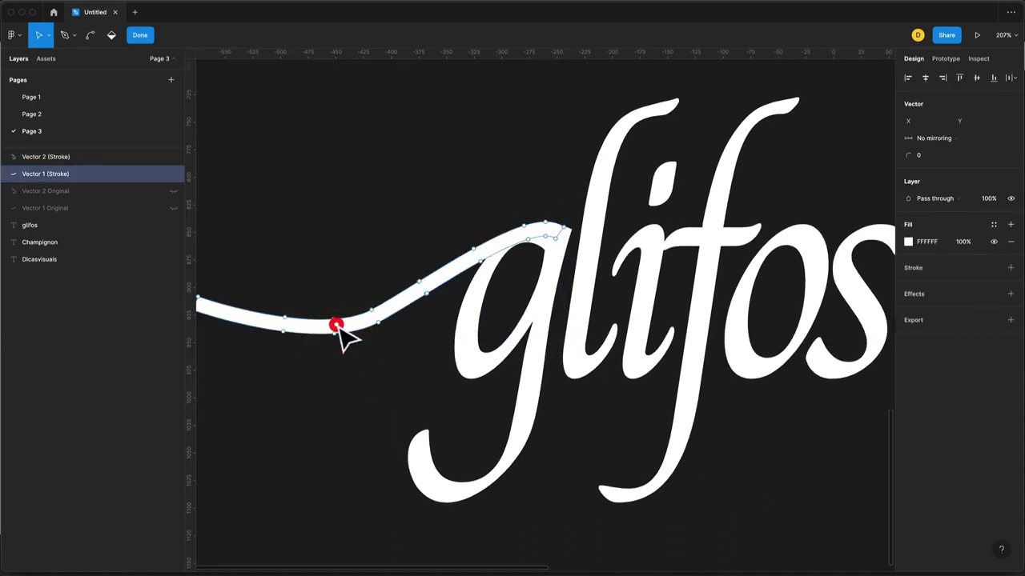
scroll(344, 336, left, 3)
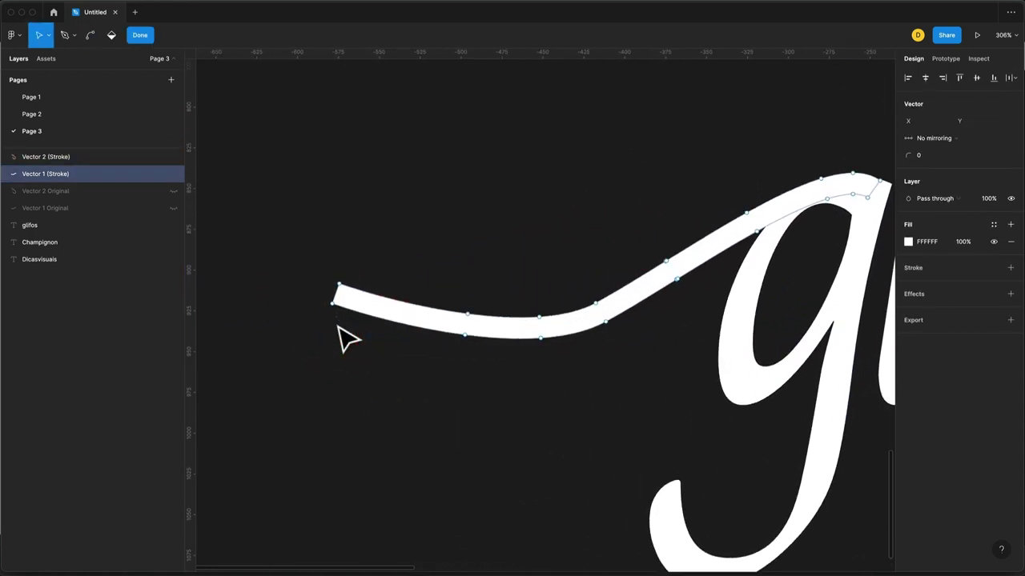
key(p)
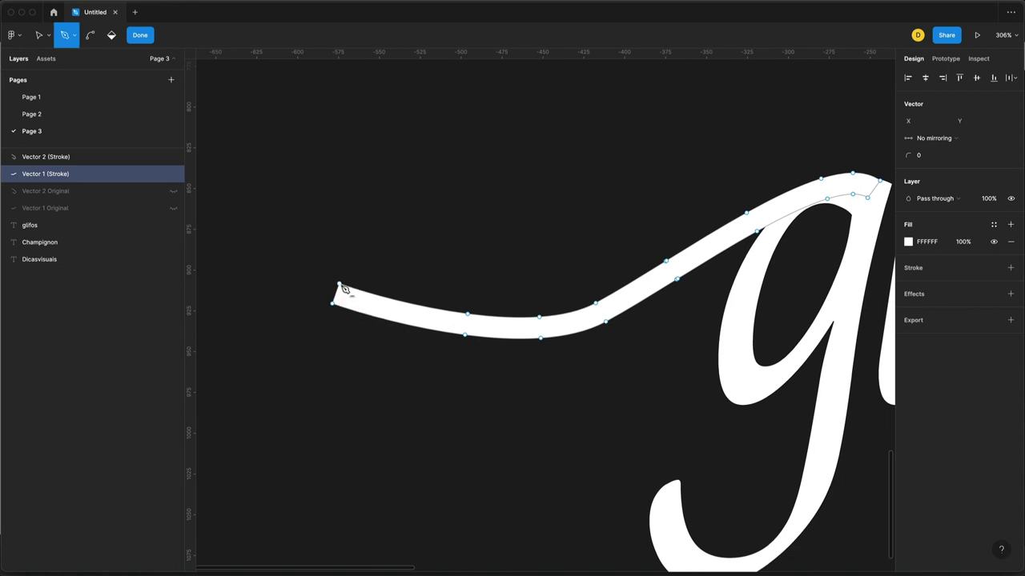
click(340, 286)
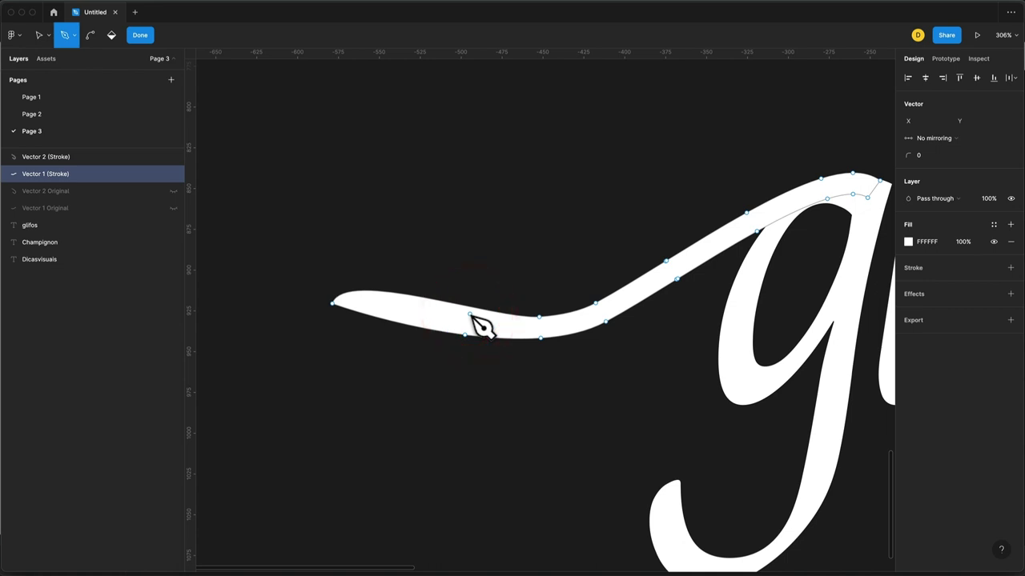
key(v)
click(333, 305)
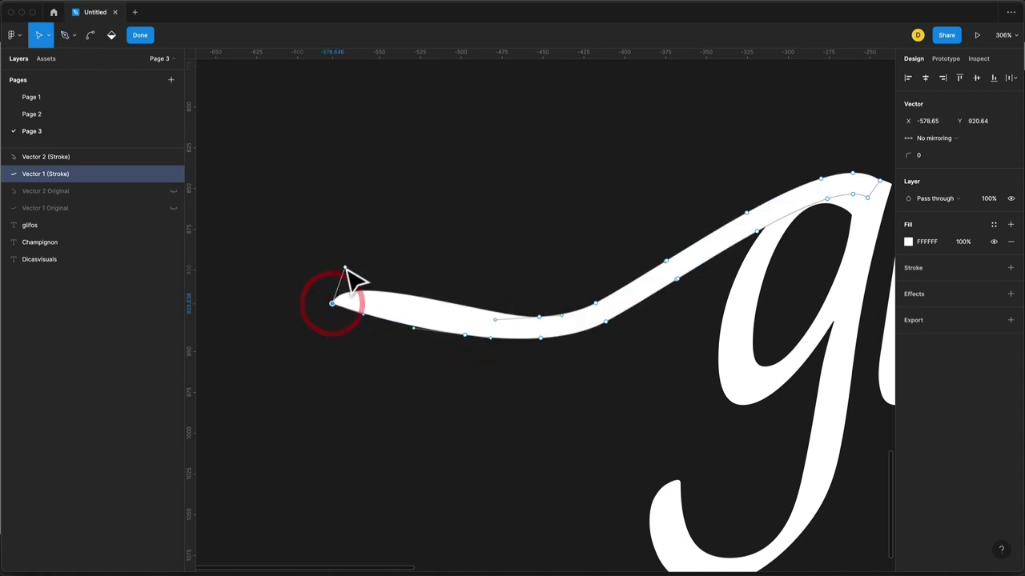
drag(353, 274, 452, 333)
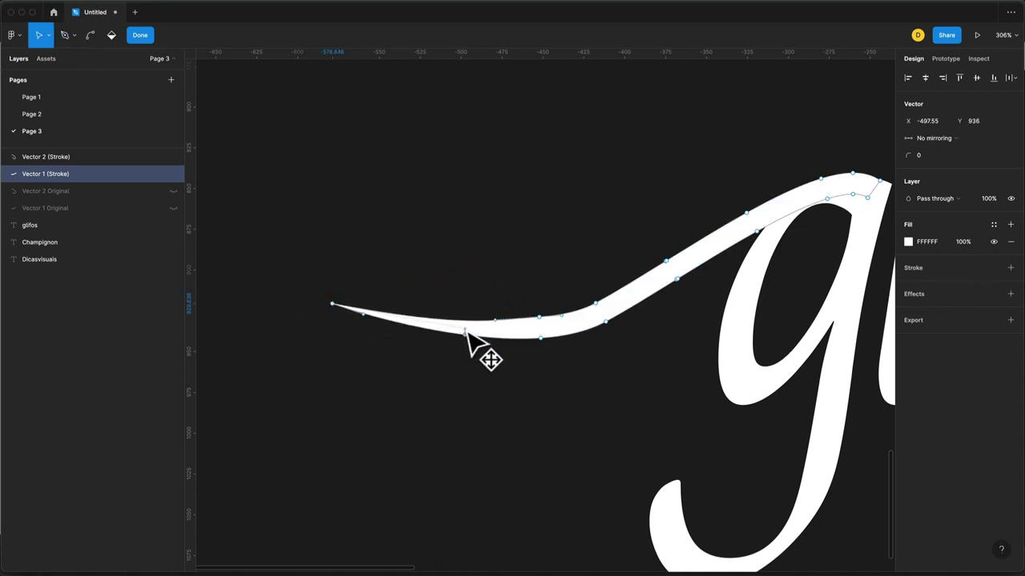
Remove a redundant point along Vector 1 (Stroke) and finish its point editing
click(463, 329)
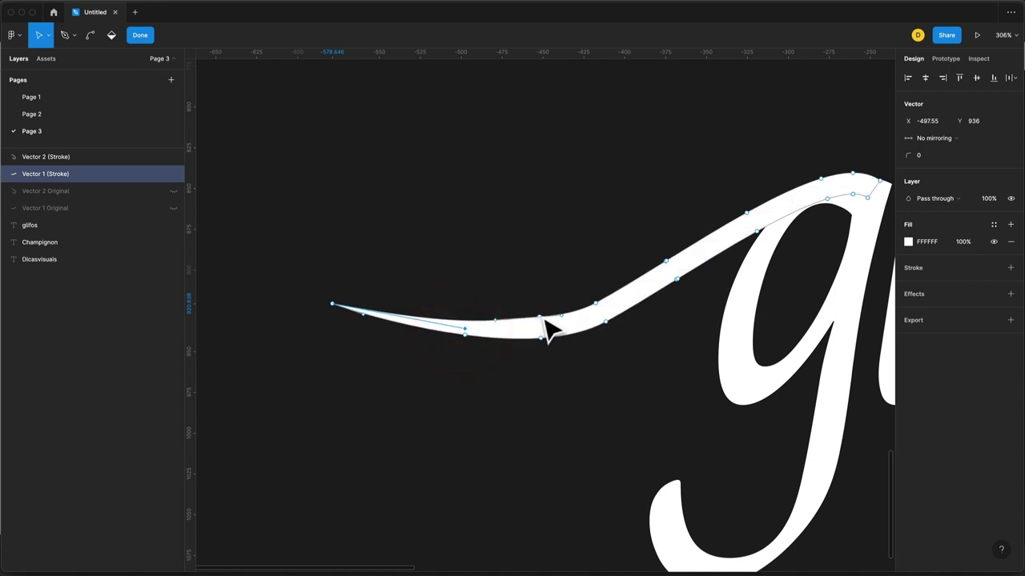
key(p)
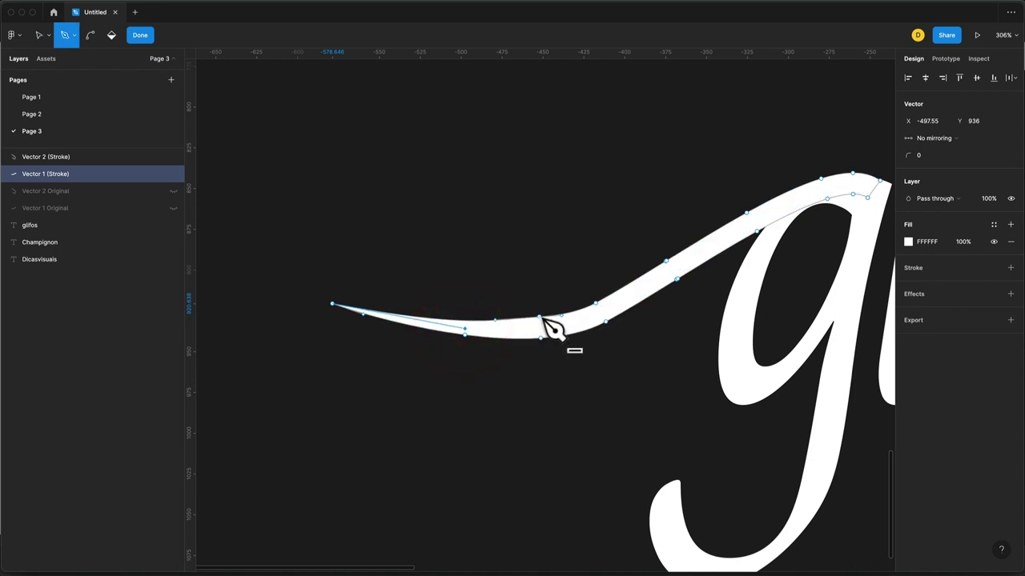
click(540, 317)
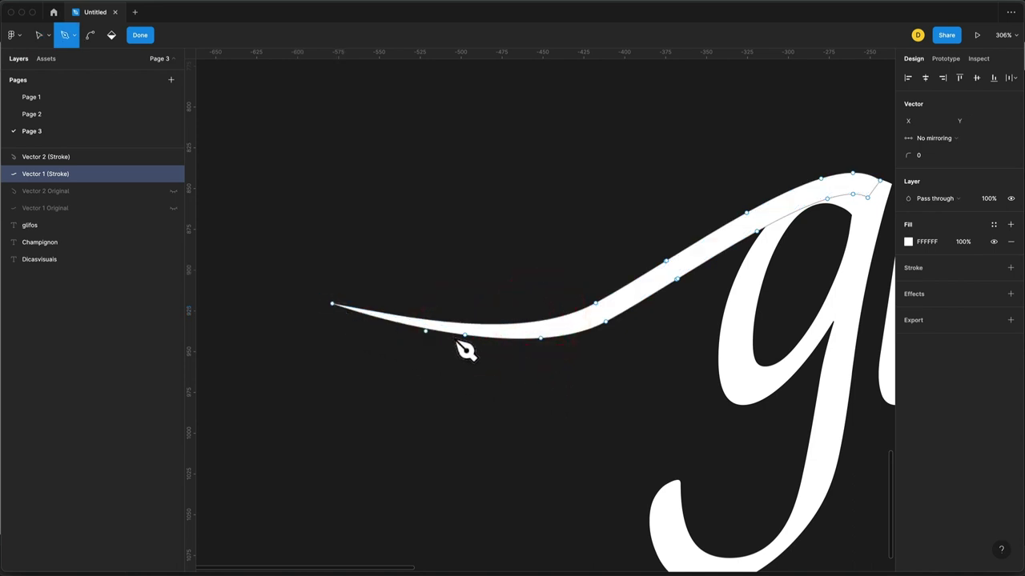
scroll(597, 356, right, 5)
scroll(594, 355, right, 4)
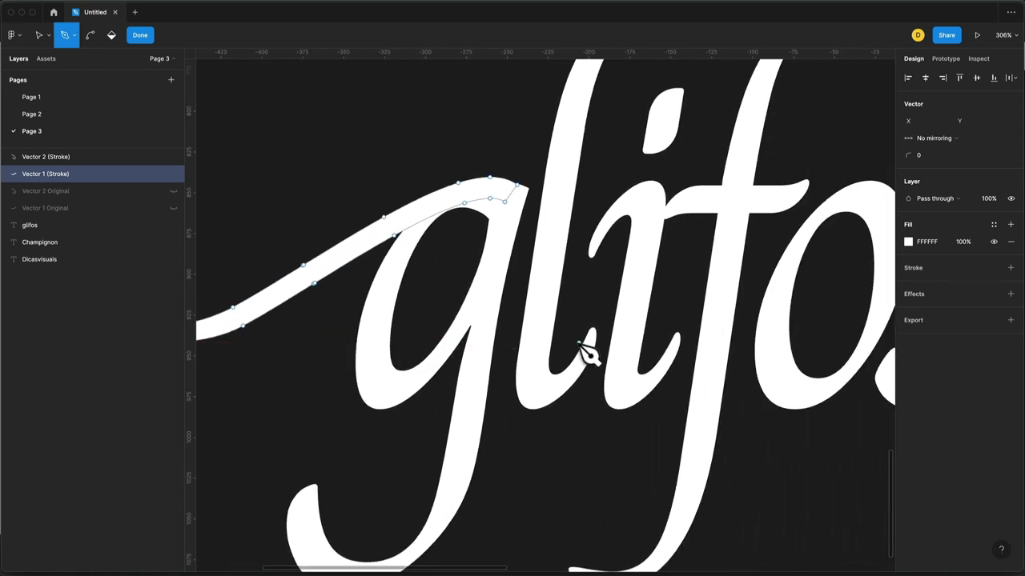
scroll(590, 354, right, 10)
scroll(585, 360, right, 2)
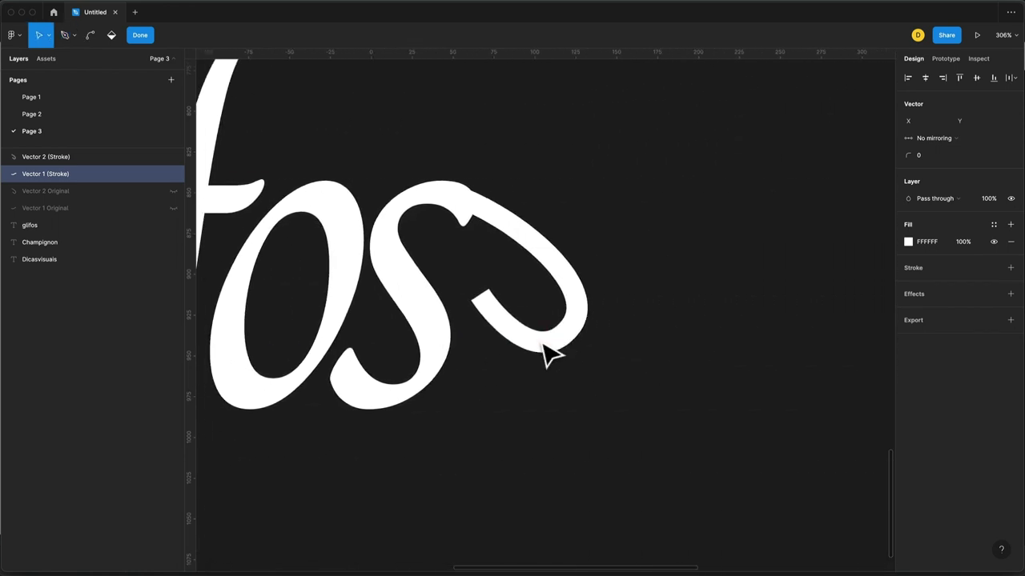
click(538, 348)
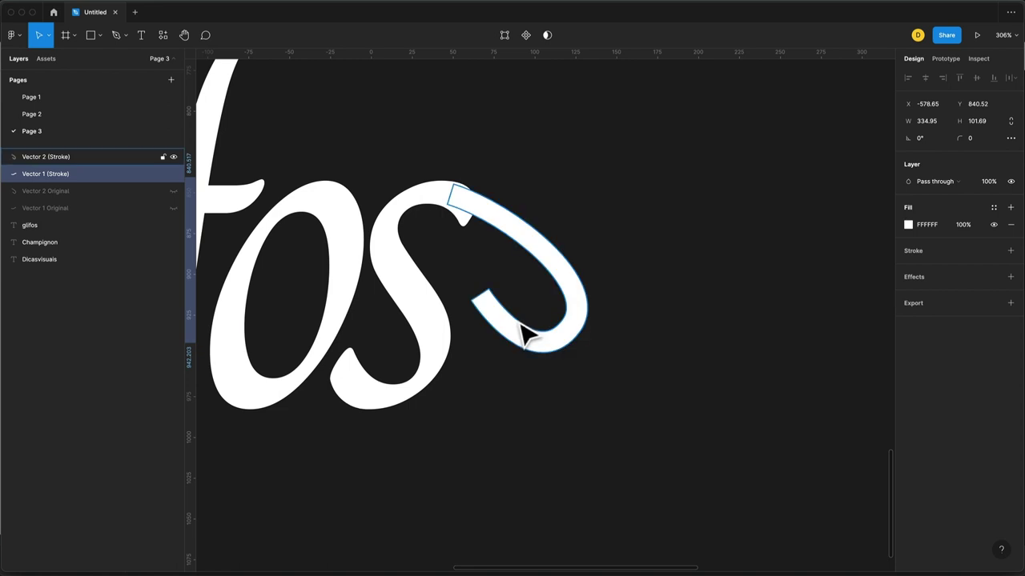
Delete a tail point on Vector 2 (Stroke) and drag the tail into a sharp taper
click(516, 324)
double_click(503, 321)
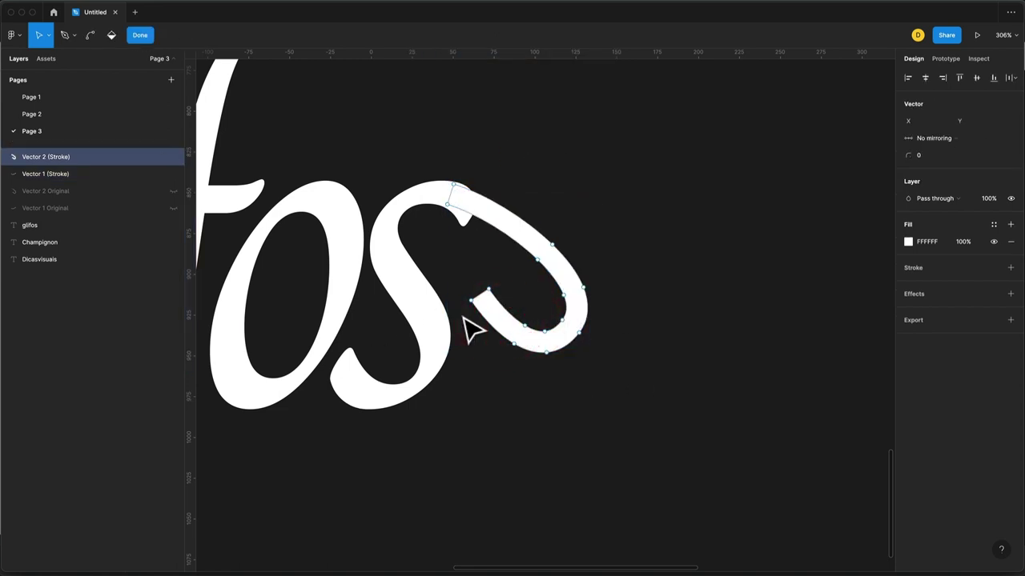
key(p)
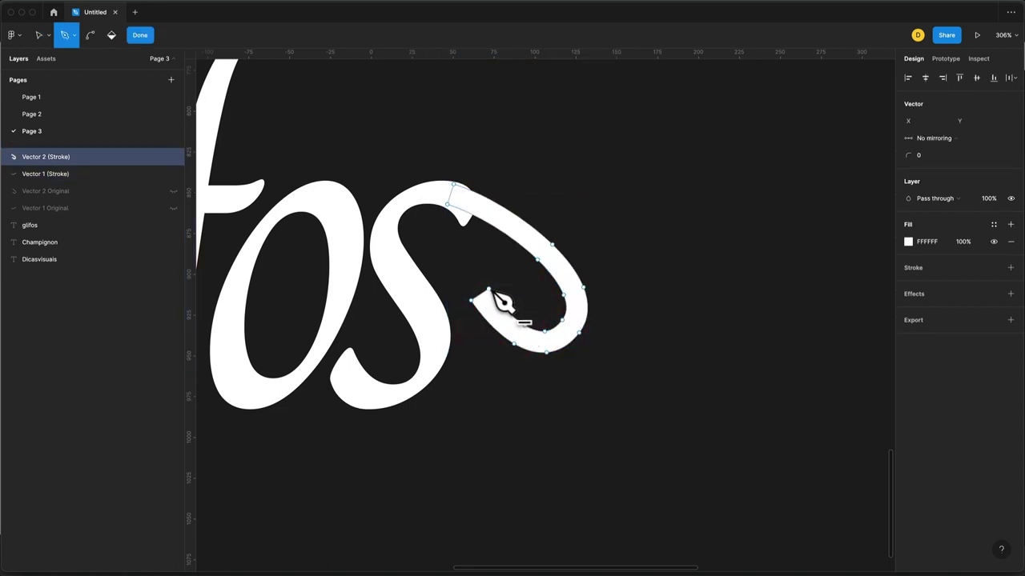
click(525, 325)
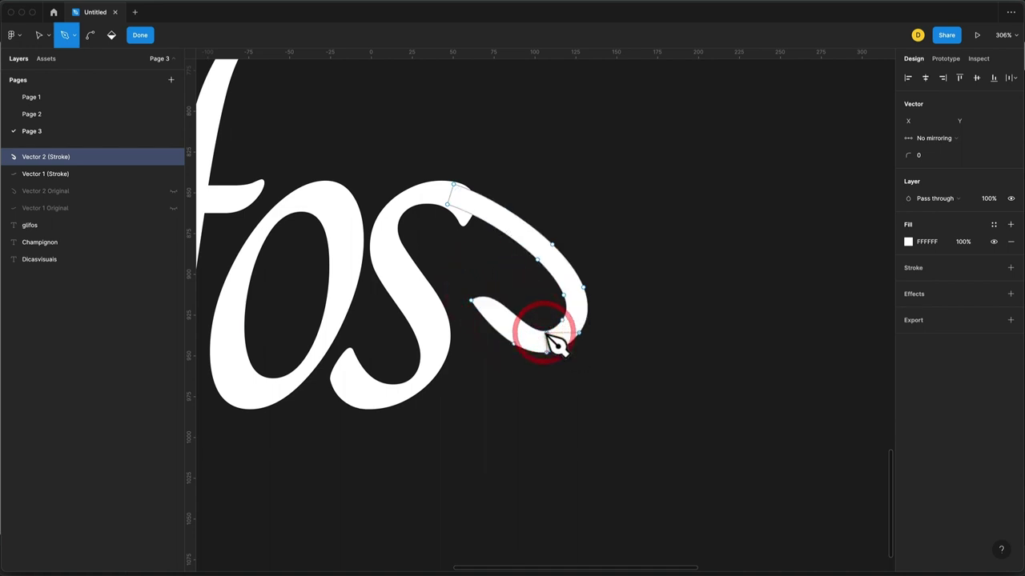
key(v)
drag(494, 303, 528, 333)
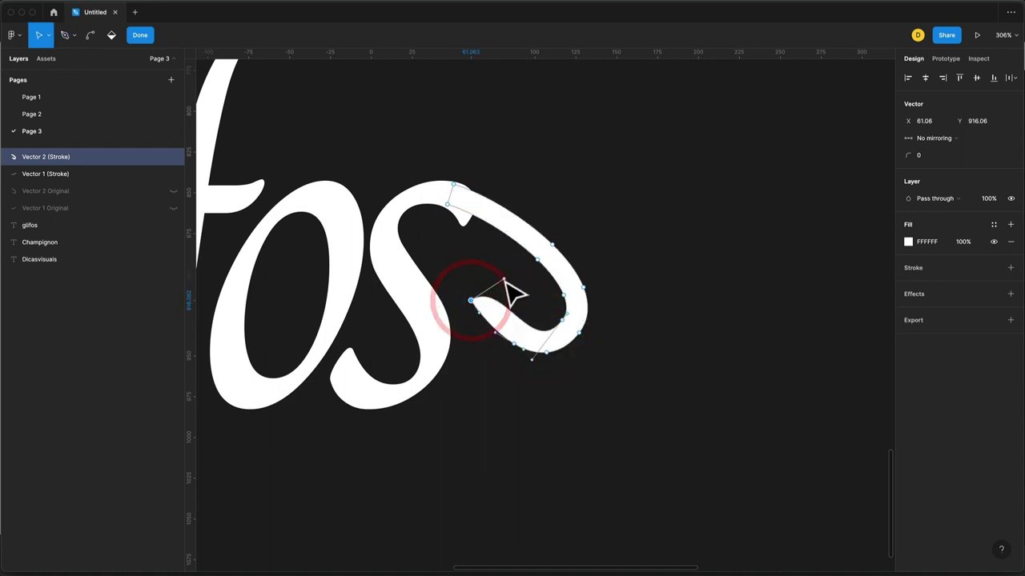
click(497, 328)
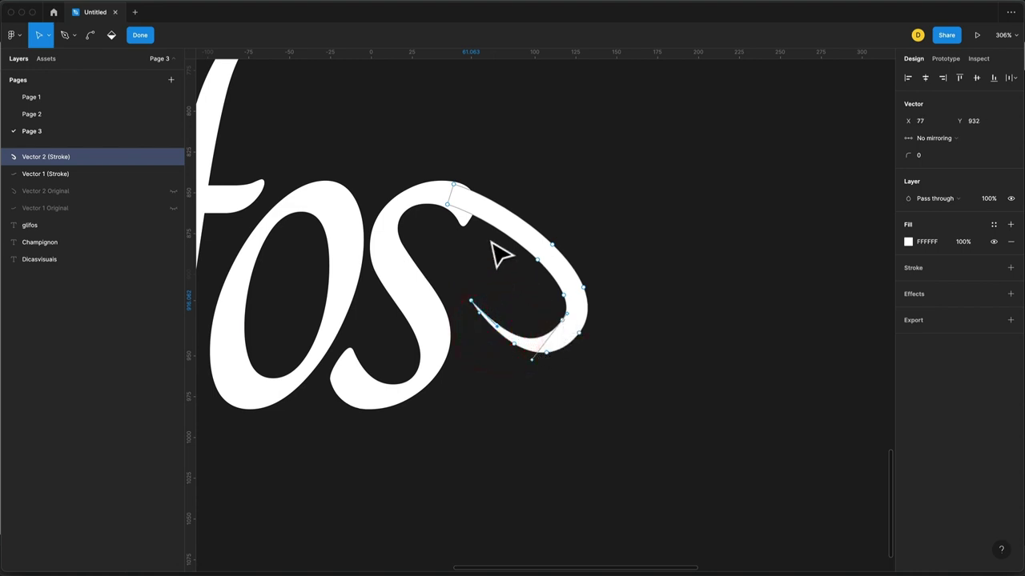
scroll(476, 224, up, 3)
scroll(479, 225, up, 3)
scroll(481, 223, up, 2)
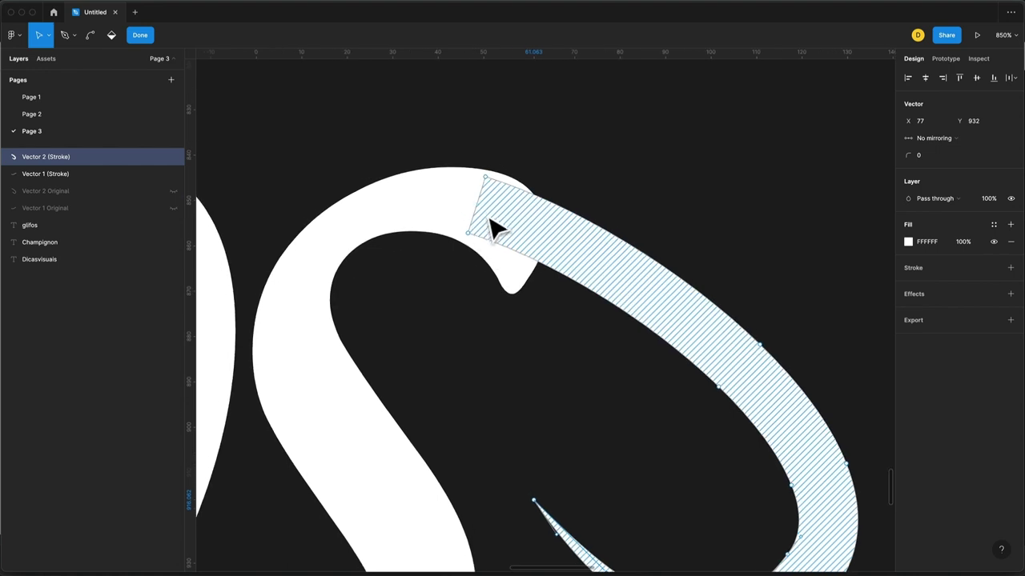
Adjust Vector 2 (Stroke)'s top and inner corner points and handles to blend into the s
click(478, 172)
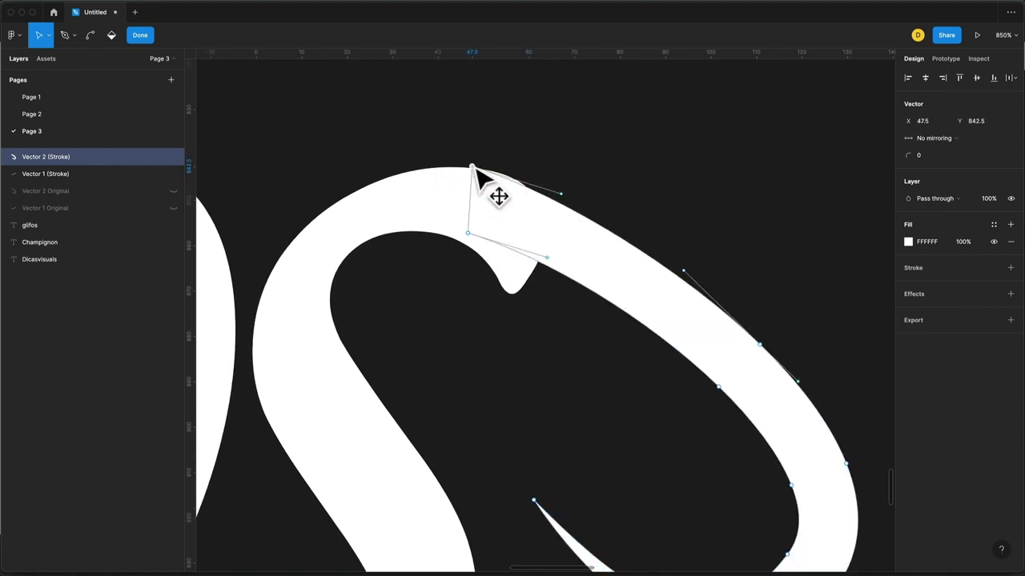
drag(472, 169, 476, 173)
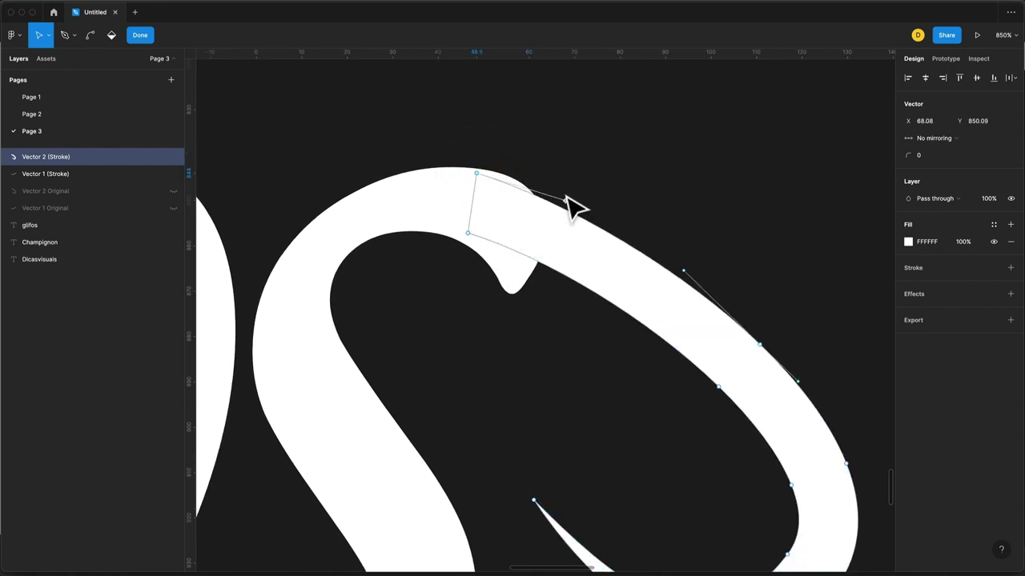
drag(568, 202, 528, 171)
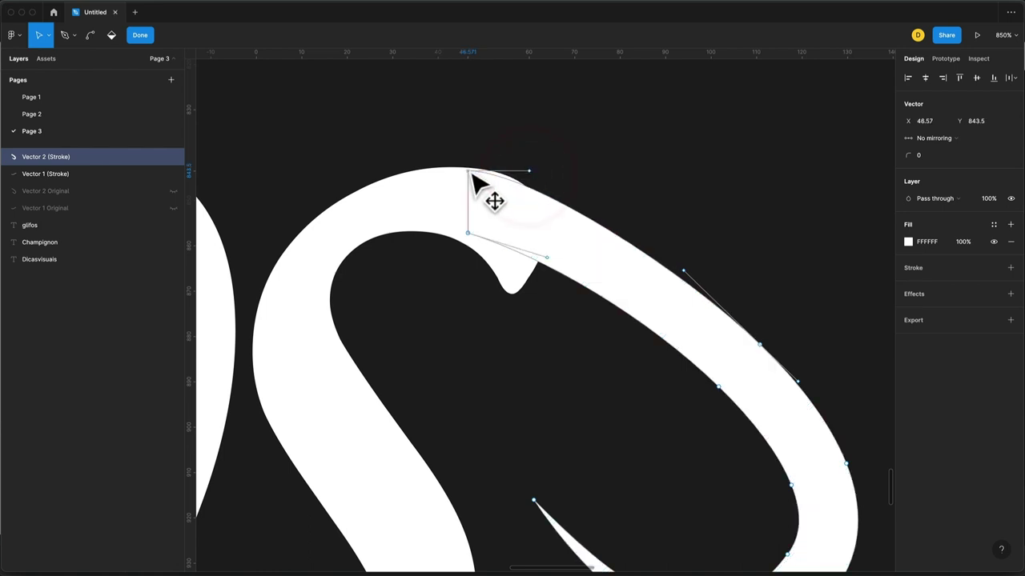
drag(468, 234, 460, 239)
click(458, 237)
mouse_move(463, 240)
mouse_down()
mouse_move(513, 298)
mouse_move(465, 242)
mouse_up()
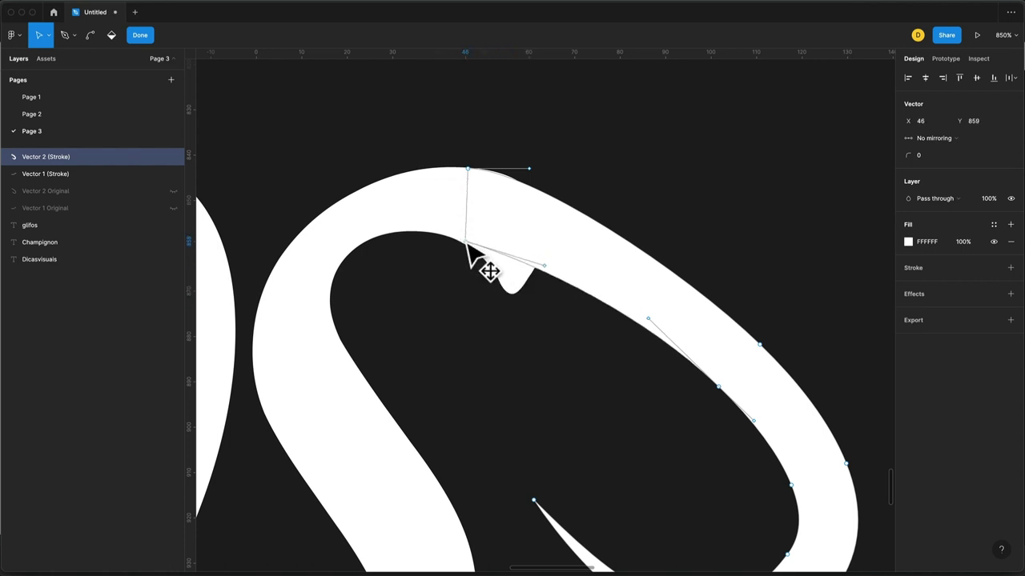
click(457, 235)
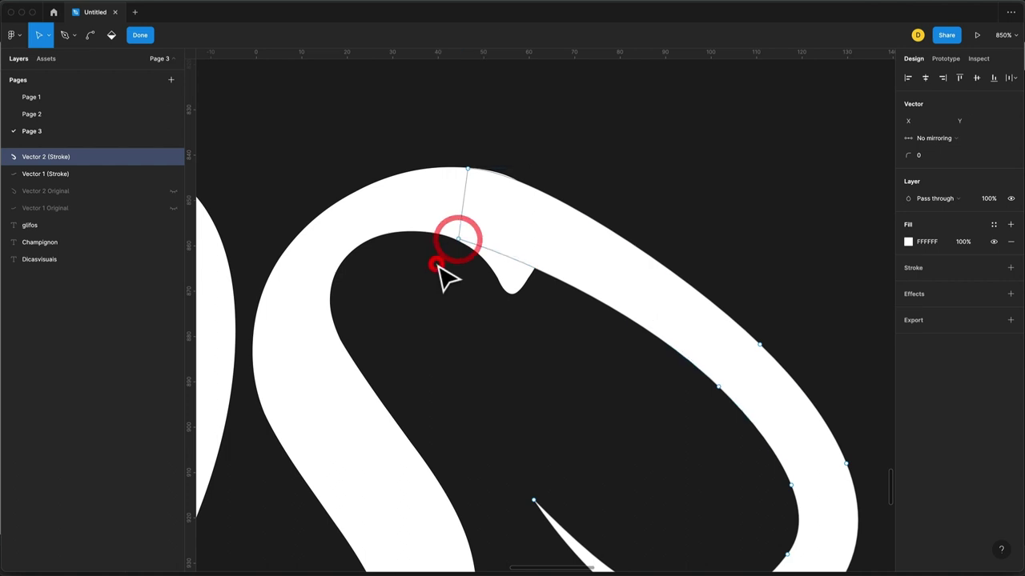
click(434, 258)
click(373, 222)
scroll(410, 260, down, 5)
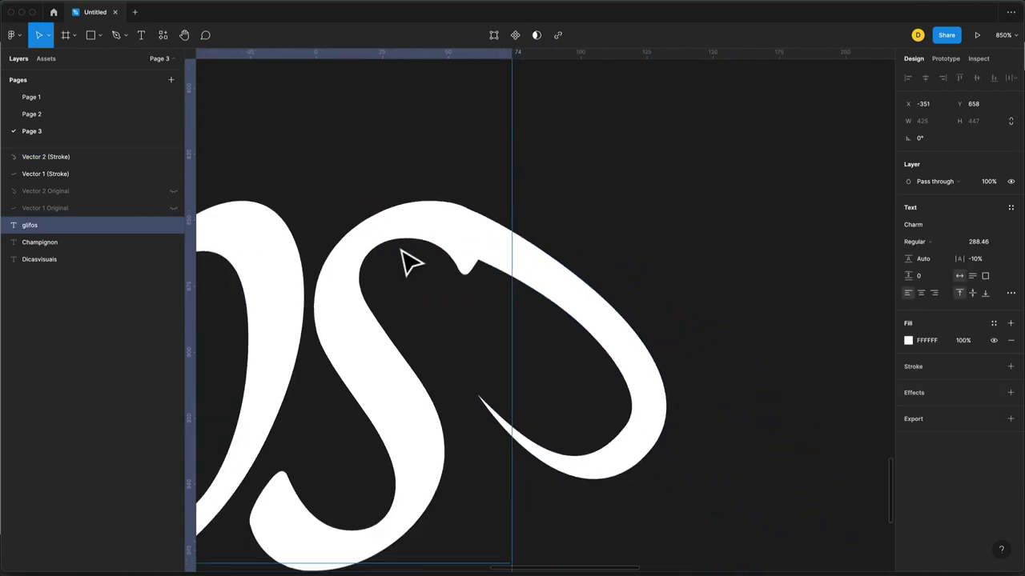
Outline the glifos text, then start editing the flattened lettering's points
scroll(410, 260, down, 3)
right_click(399, 253)
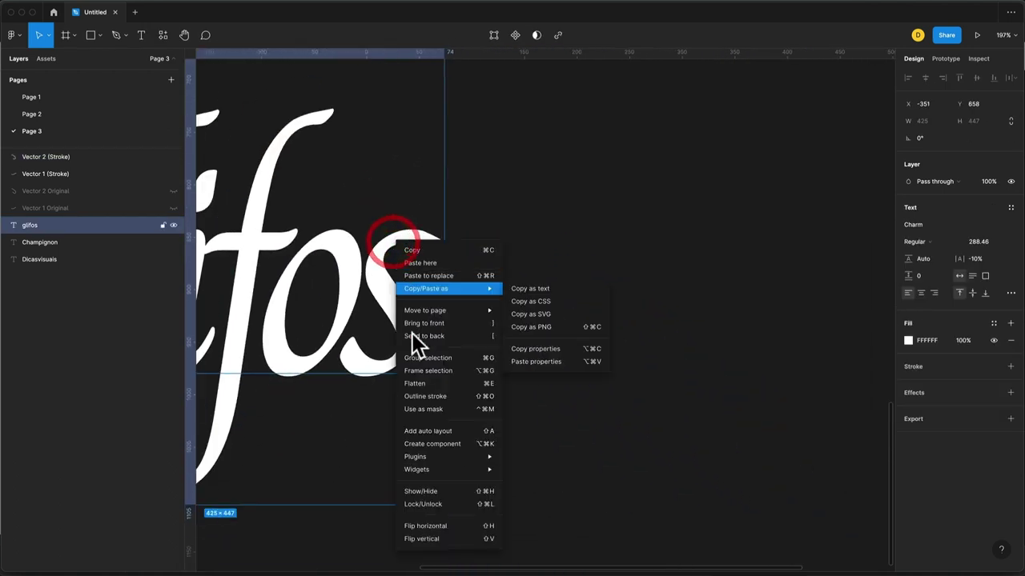
click(420, 392)
scroll(422, 267, up, 5)
scroll(423, 268, up, 5)
click(413, 217)
click(349, 201)
double_click(371, 206)
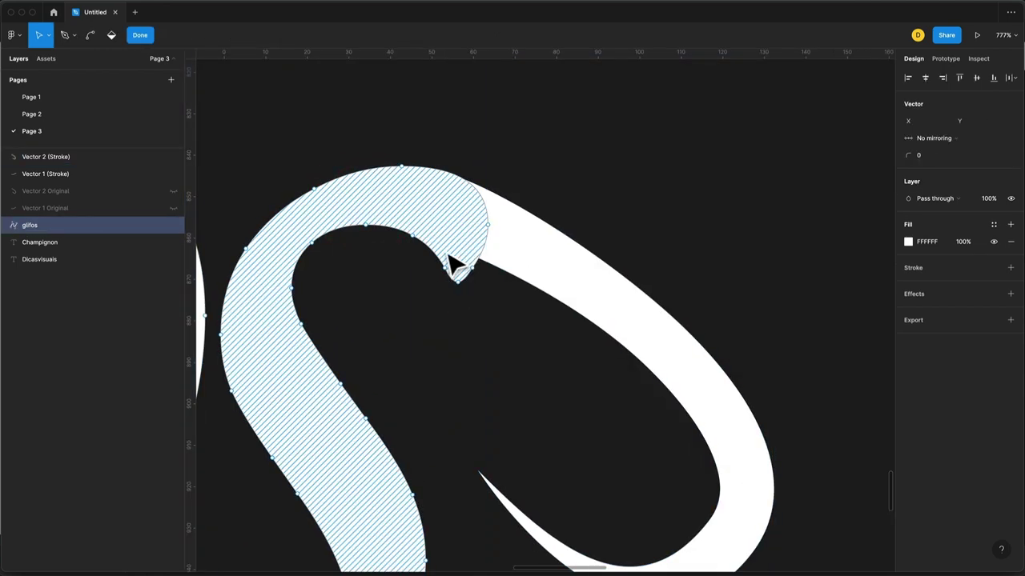
Delete the sharp notch point on the s of the lettering
key(ctrl)
scroll(473, 272, up, 1)
scroll(466, 265, up, 2)
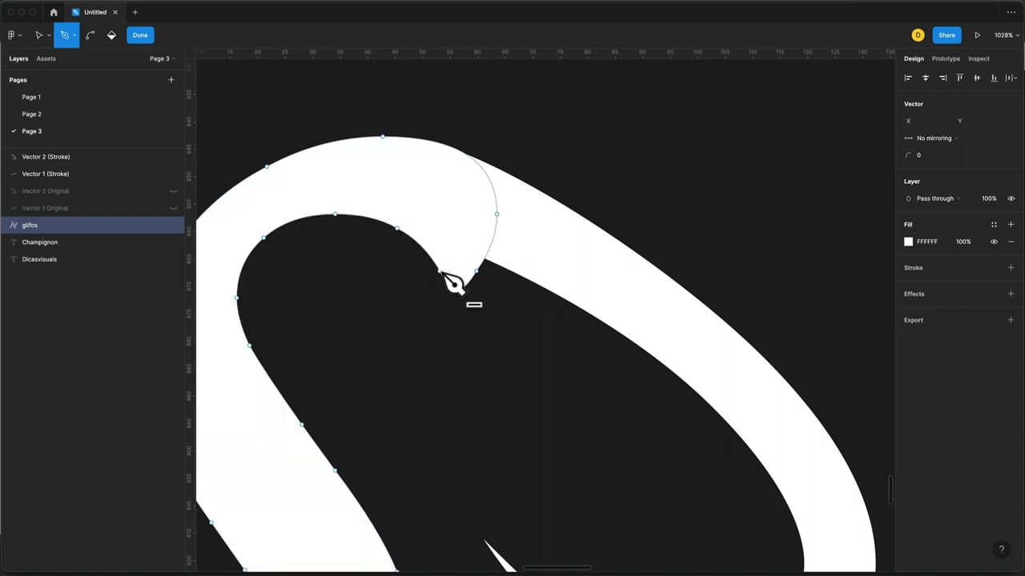
click(440, 272)
click(457, 290)
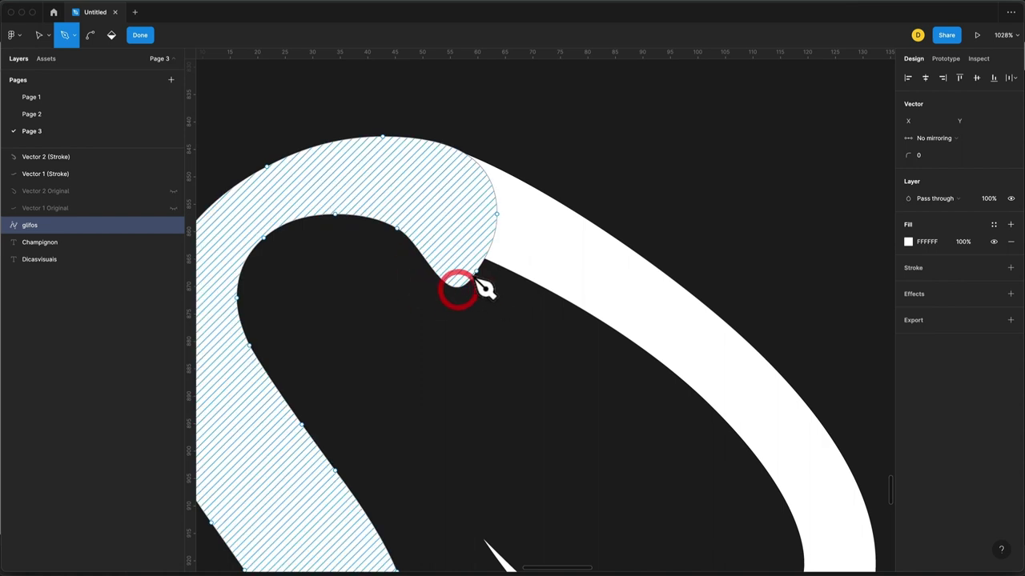
click(477, 271)
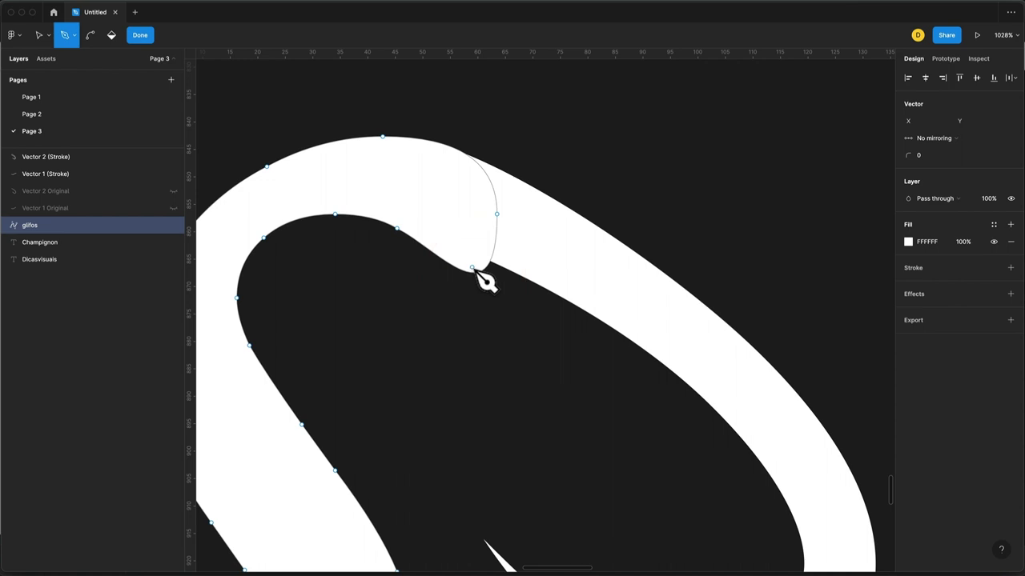
key(Escape)
Bend the s notch into a smooth curve, nudge its point up-right, and finish editing
ctrl+click(483, 263)
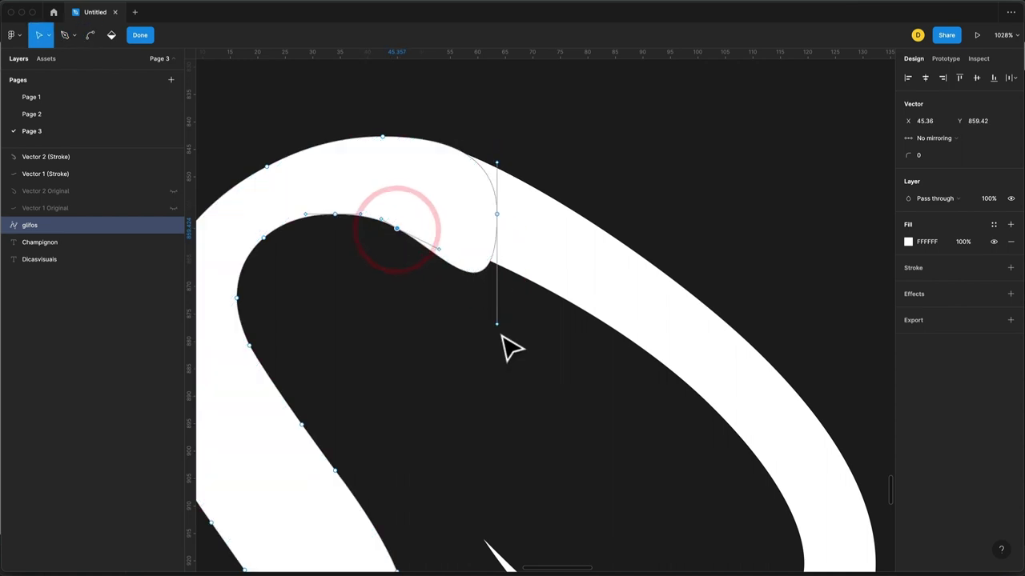
key(ctrl)
mouse_move(498, 229)
mouse_down()
mouse_move(500, 244)
mouse_move(488, 237)
mouse_up()
click(396, 230)
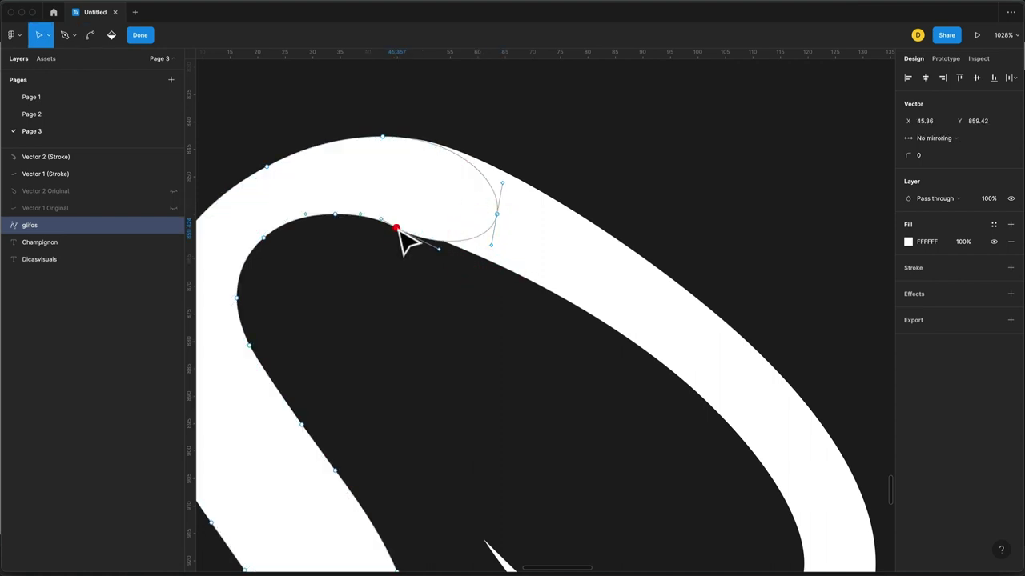
drag(397, 231, 409, 224)
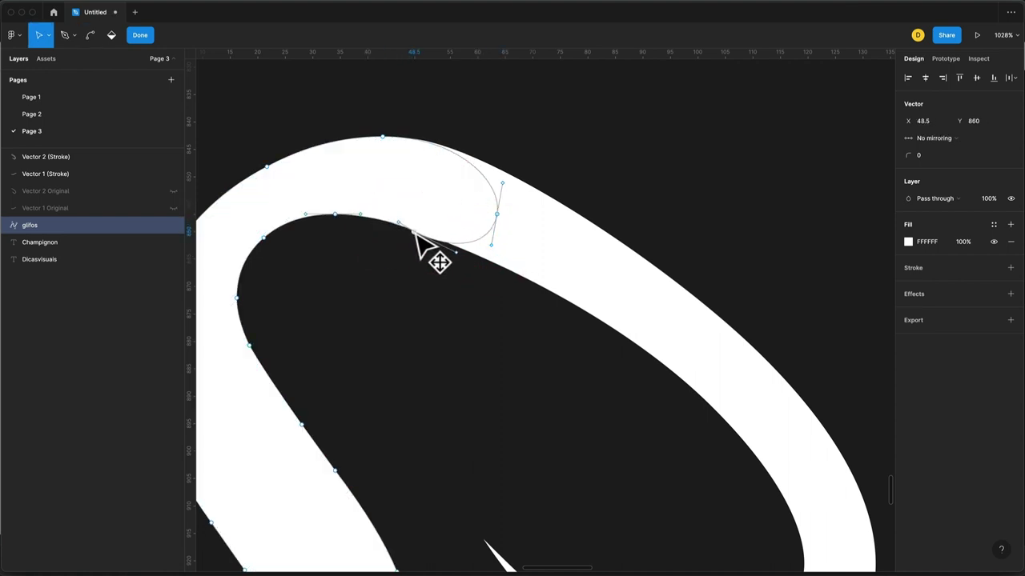
click(424, 275)
Move the s swash's inner joint point so it meets the s
scroll(448, 293, down, 2)
scroll(452, 296, up, 3)
click(389, 169)
click(517, 197)
double_click(399, 152)
click(344, 166)
drag(344, 166, 398, 190)
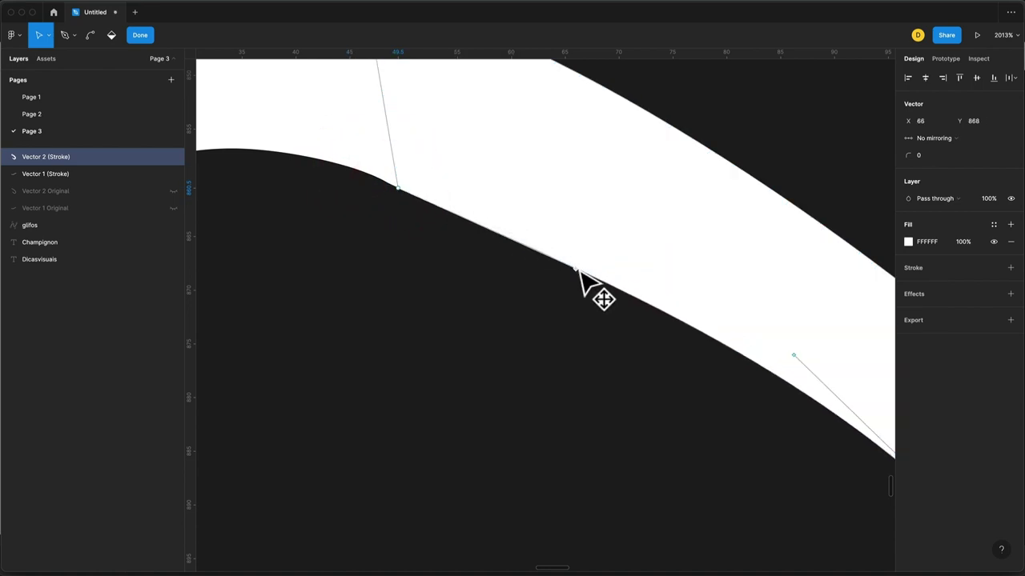
Add a point on the loop's curve, nudge a later point down, and exit editing
super+click(576, 268)
scroll(613, 355, down, 3)
scroll(632, 360, down, 2)
click(720, 397)
drag(720, 398, 723, 406)
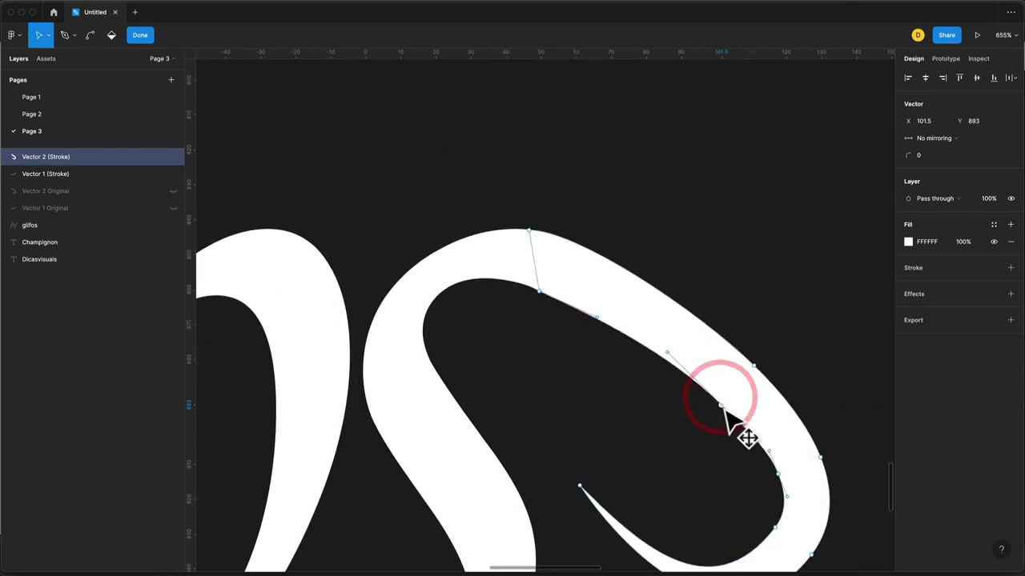
click(679, 427)
scroll(687, 314, down, 3)
scroll(690, 312, down, 3)
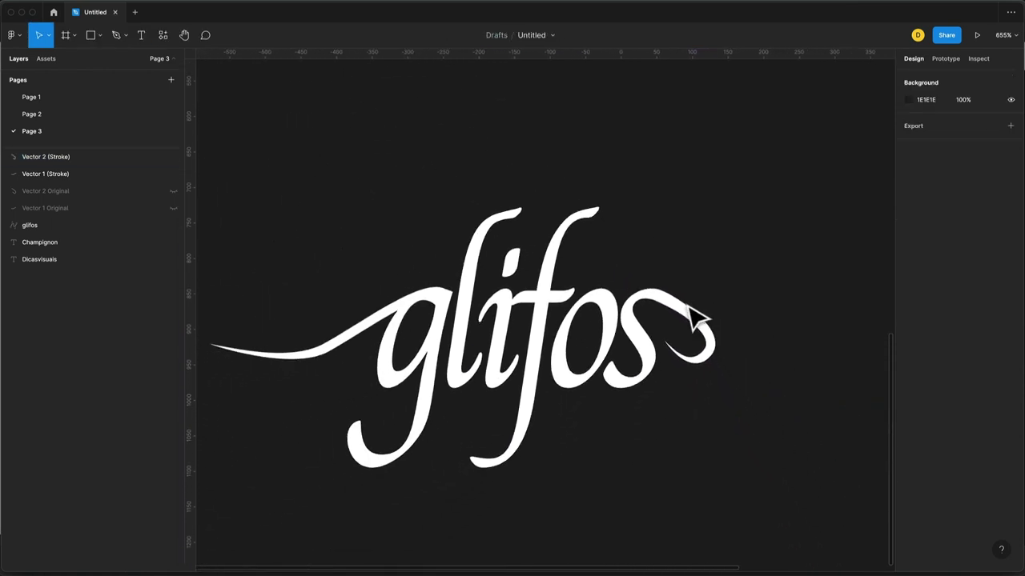
scroll(693, 317, down, 3)
scroll(681, 324, up, 2)
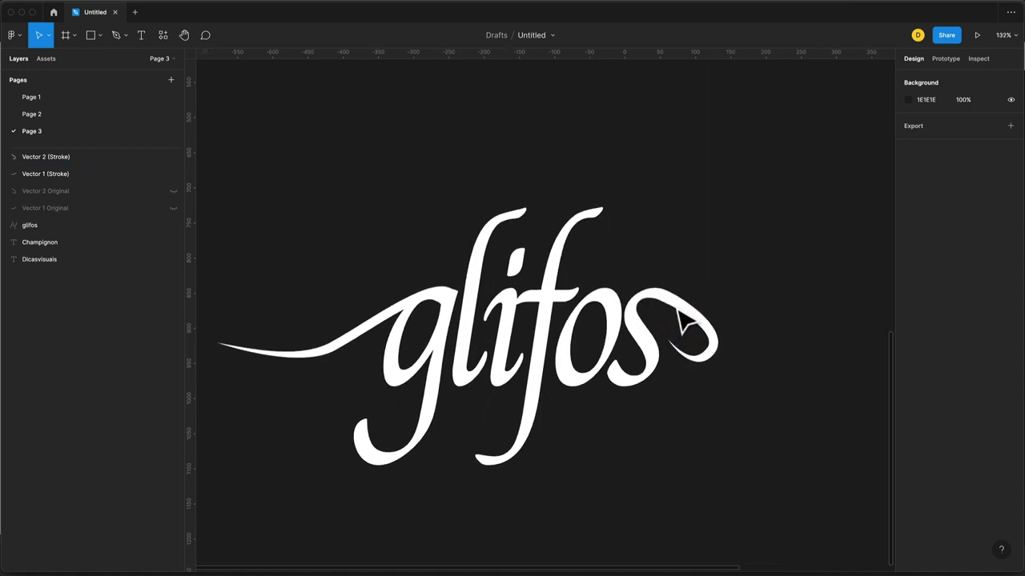
scroll(560, 312, down, 2)
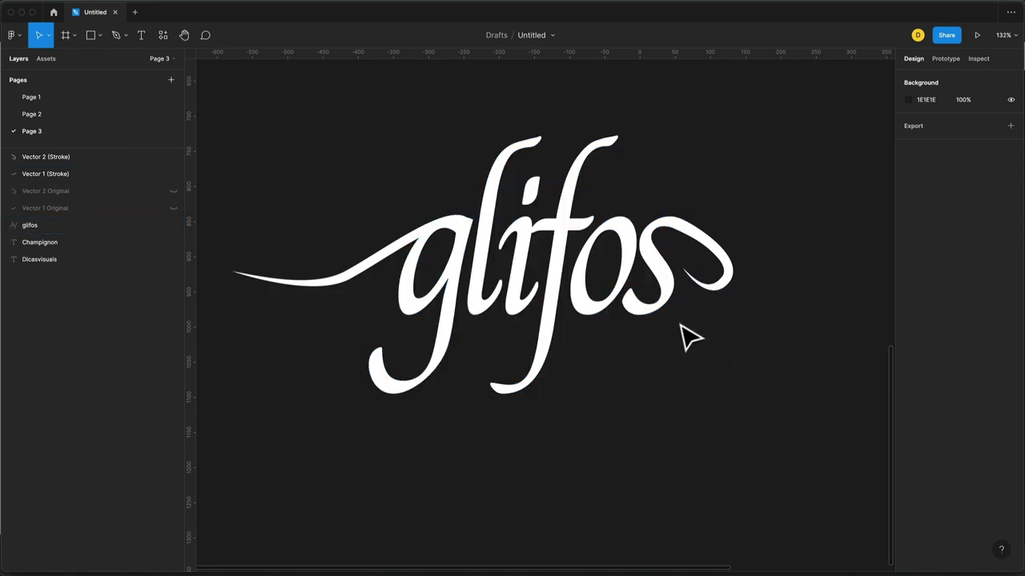
scroll(681, 326, down, 2)
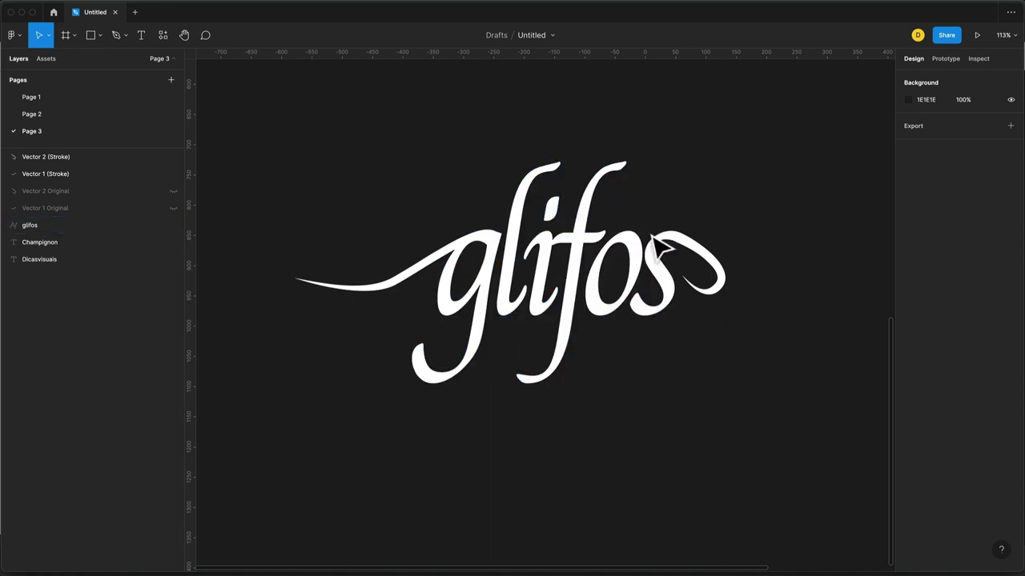
scroll(608, 205, up, 5)
double_click(590, 183)
mouse_move(658, 139)
mouse_down()
mouse_move(570, 206)
mouse_move(593, 244)
mouse_up()
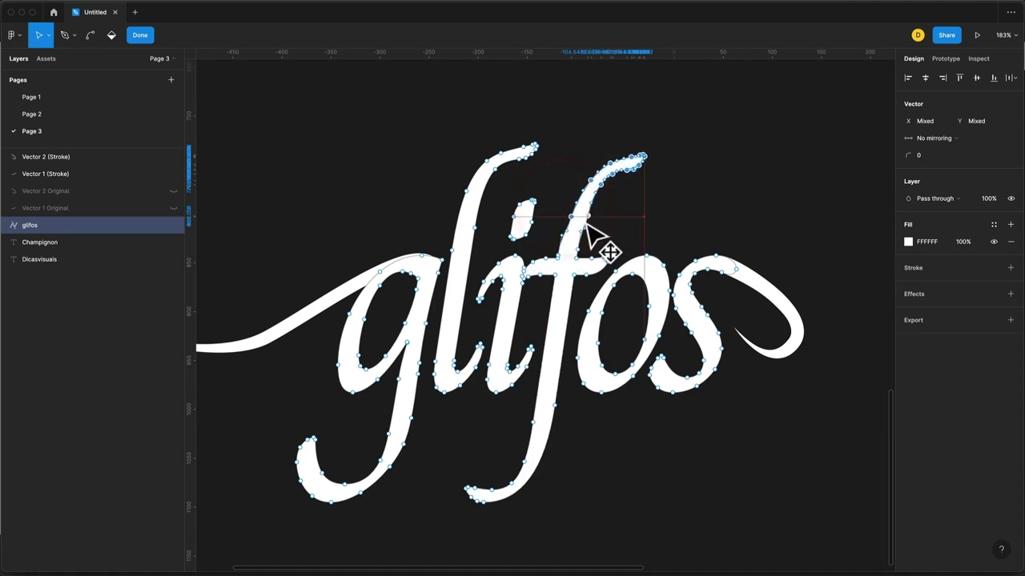
click(583, 229)
click(610, 223)
key(Escape)
scroll(627, 243, down, 5)
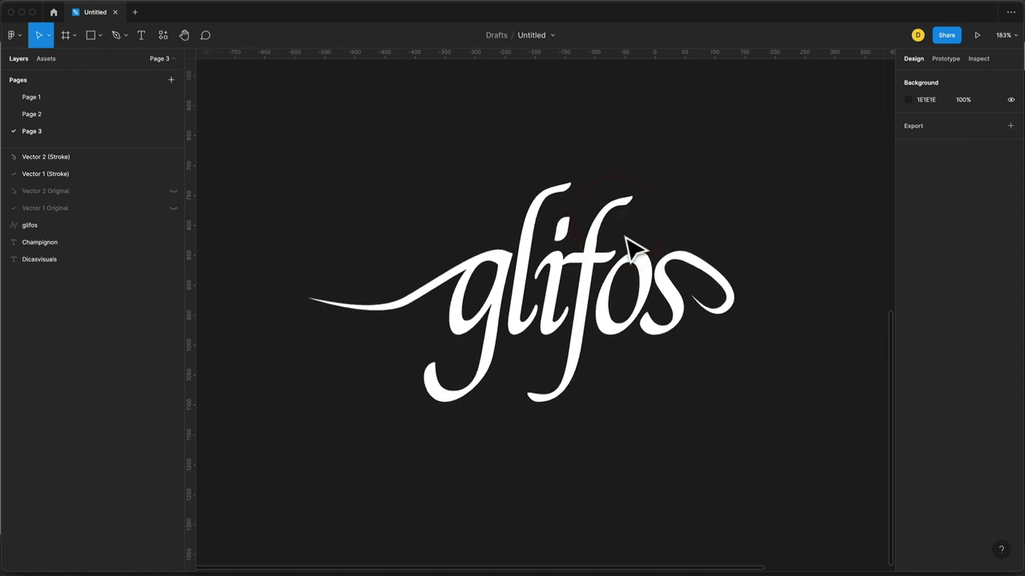
scroll(622, 224, down, 2)
scroll(622, 225, up, 3)
scroll(622, 220, up, 3)
scroll(622, 217, up, 2)
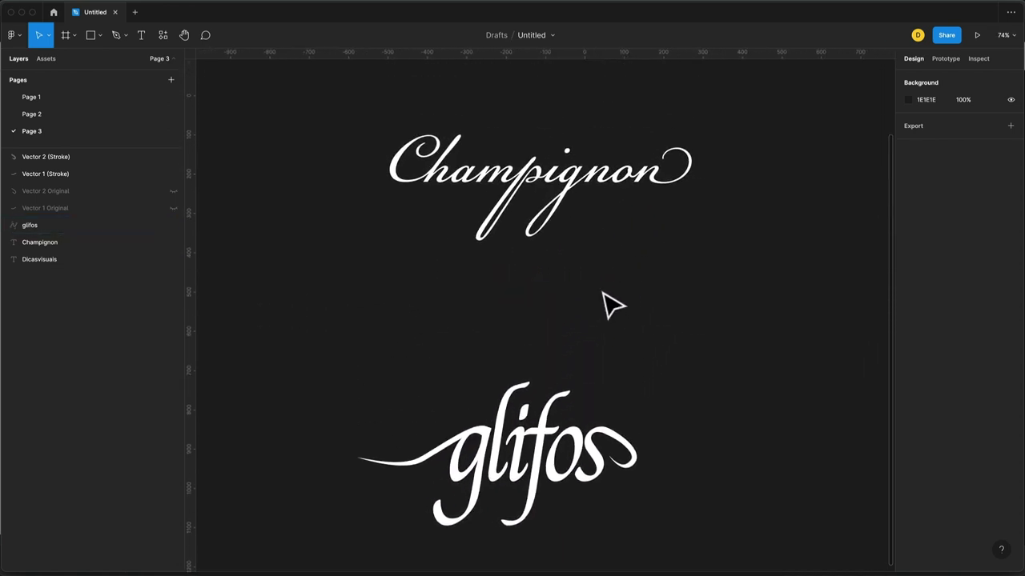
scroll(606, 302, up, 2)
click(494, 251)
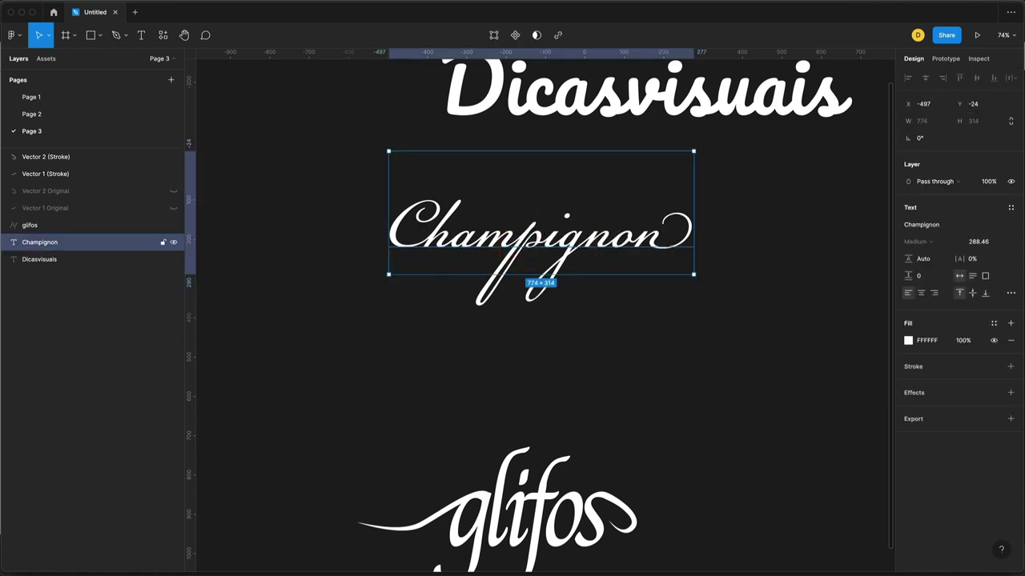
scroll(530, 249, up, 2)
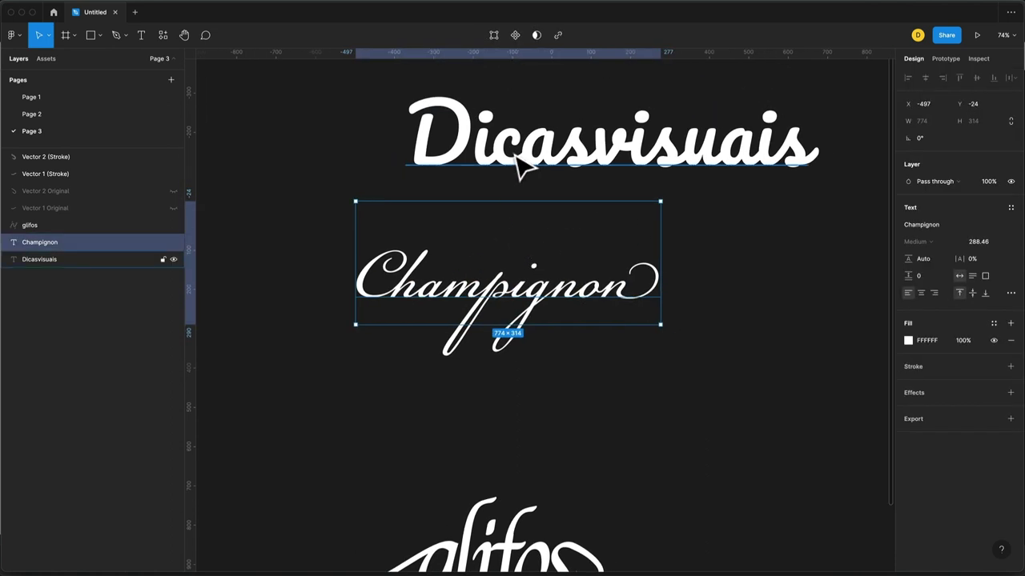
click(518, 160)
scroll(521, 160, down, 2)
scroll(508, 233, down, 4)
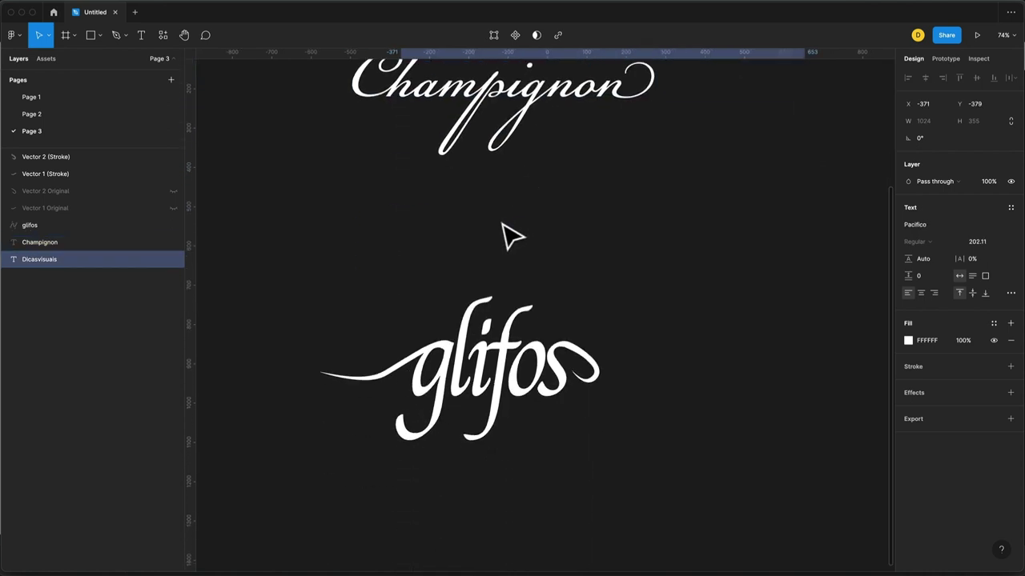
scroll(466, 344, down, 2)
click(360, 304)
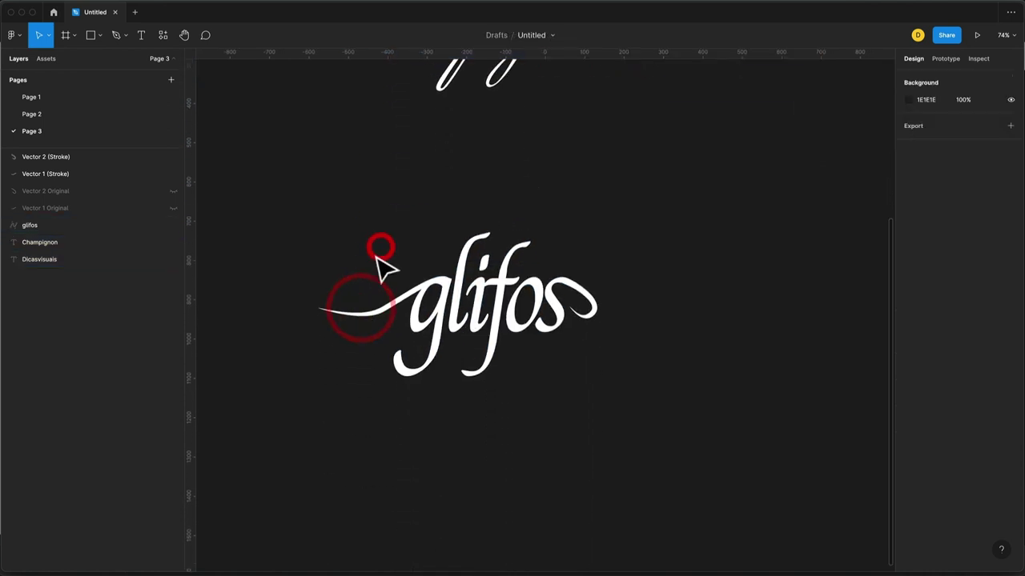
key(super+Tab)
click(496, 249)
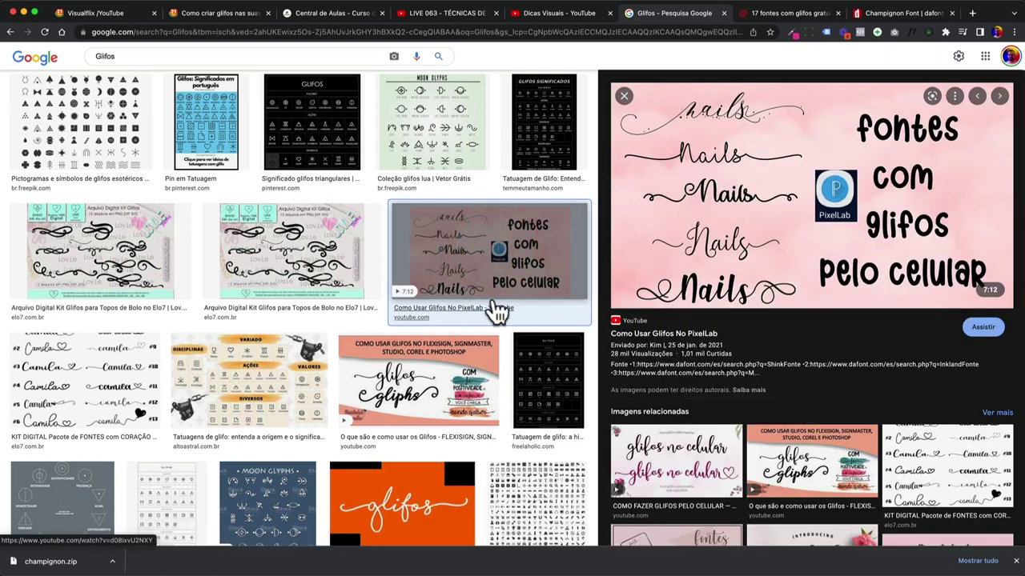
Open the preview of the 'glifos gliphs' video among the Google Images results
click(424, 392)
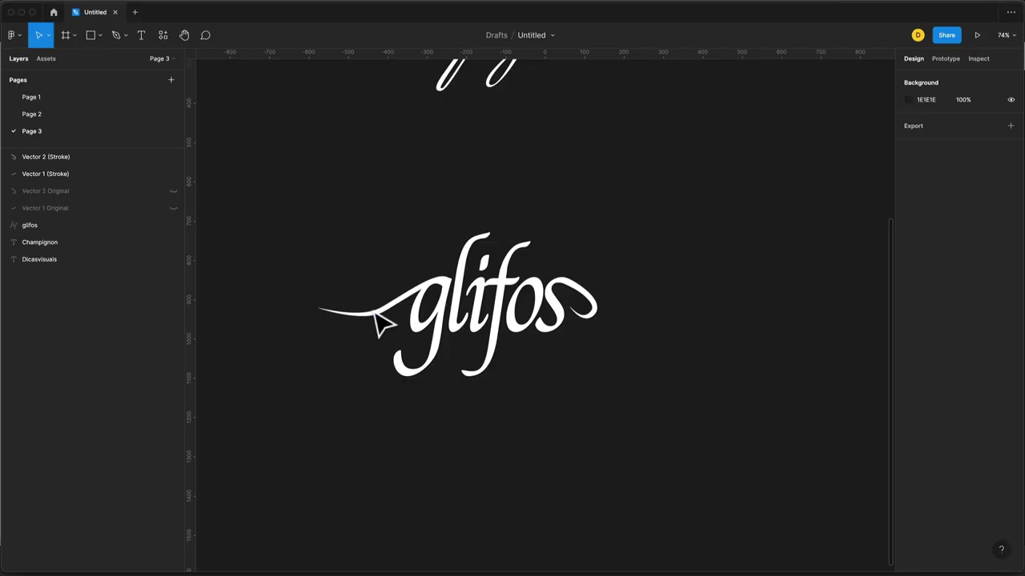
scroll(356, 324, up, 5)
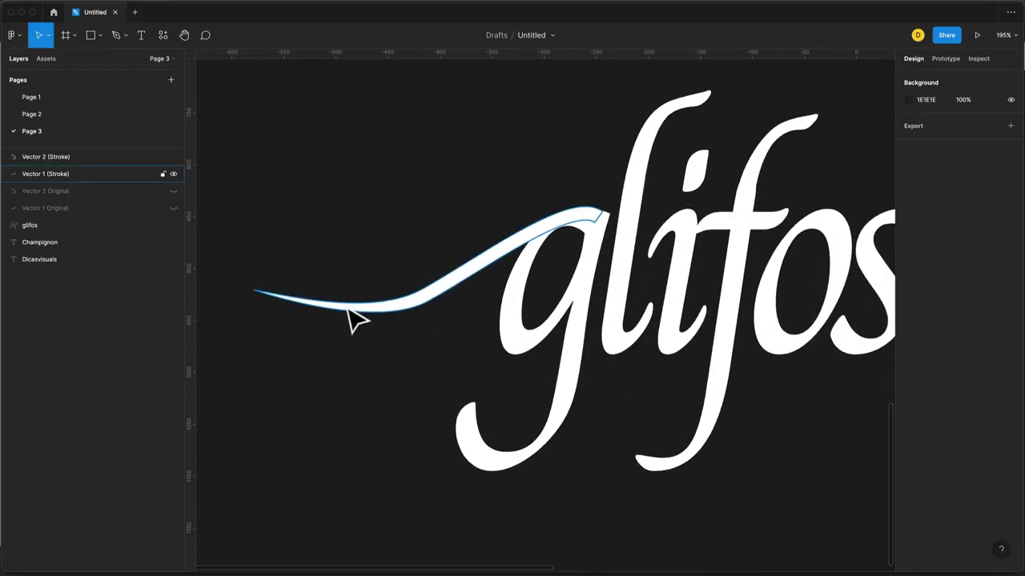
Round the pointed left end of the left swash with a corner radius of 5
drag(325, 320, 396, 324)
scroll(342, 306, up, 4)
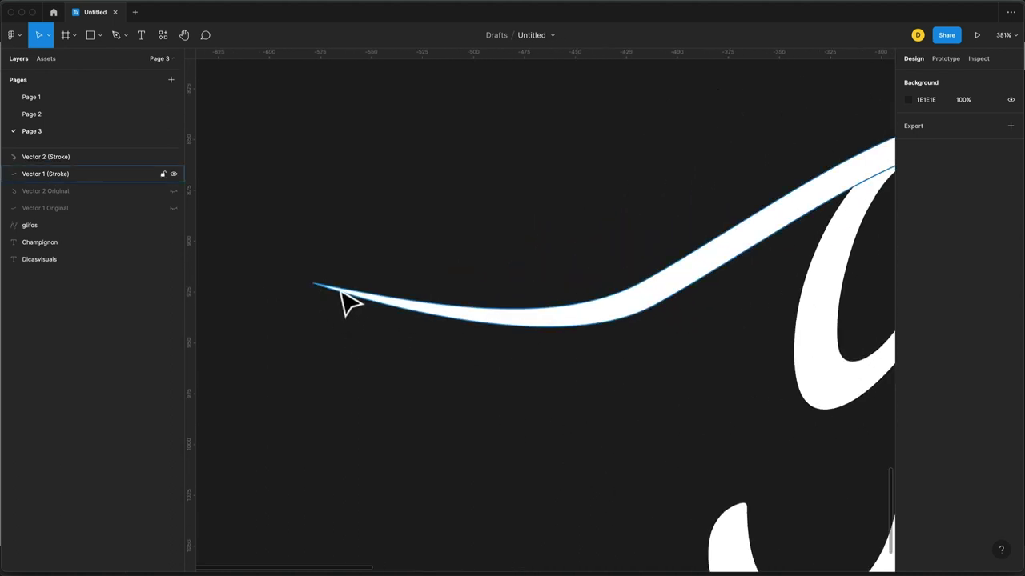
double_click(356, 295)
click(332, 295)
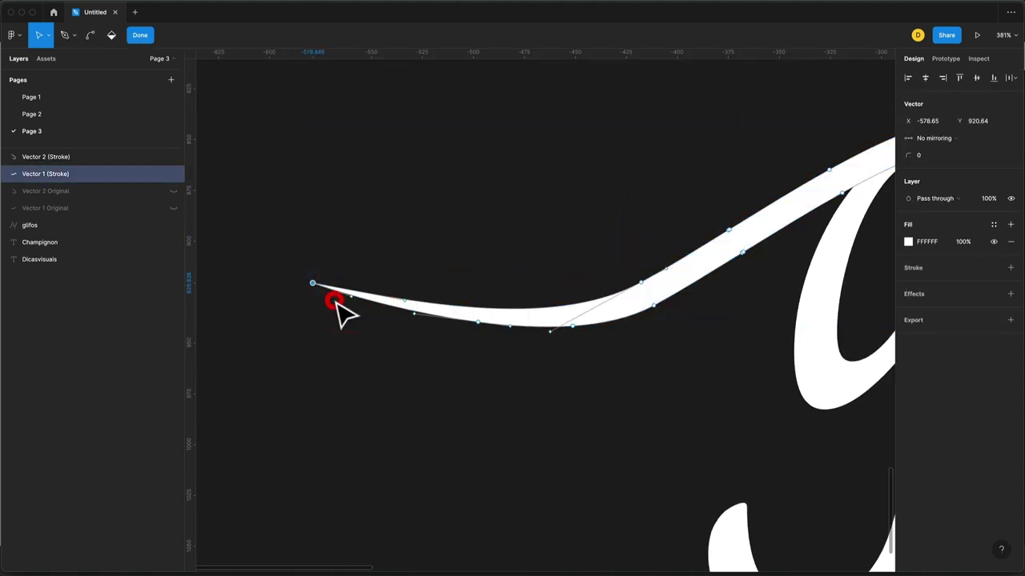
drag(907, 158, 909, 156)
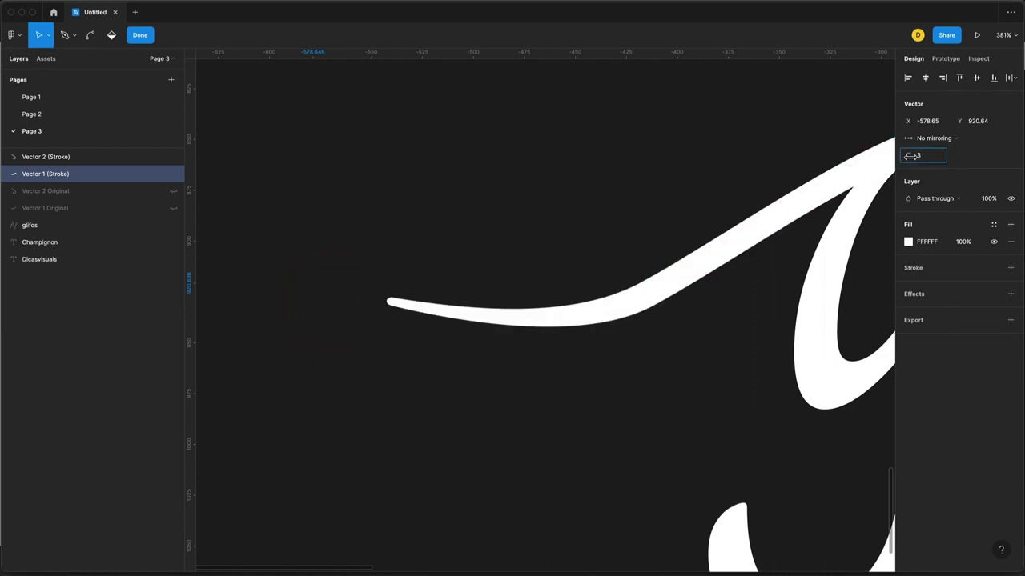
click(920, 155)
text(5)
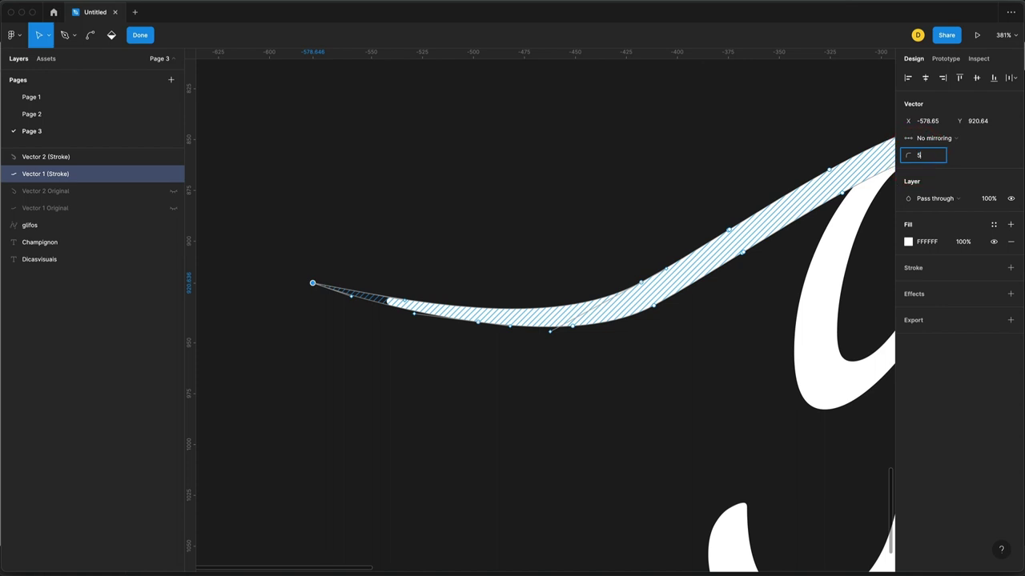
key(Return)
key(shift+w)
Round the pointed tip of the swash curling off the final s, then deselect
scroll(598, 293, down, 3)
scroll(610, 293, down, 3)
scroll(606, 293, down, 2)
scroll(582, 316, up, 3)
click(555, 300)
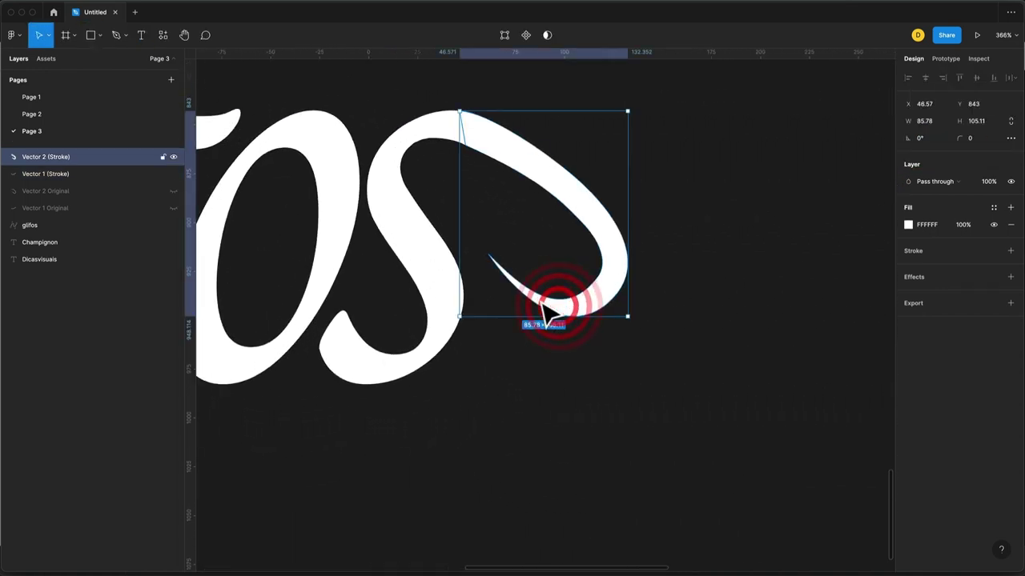
double_click(537, 300)
click(487, 254)
click(934, 156)
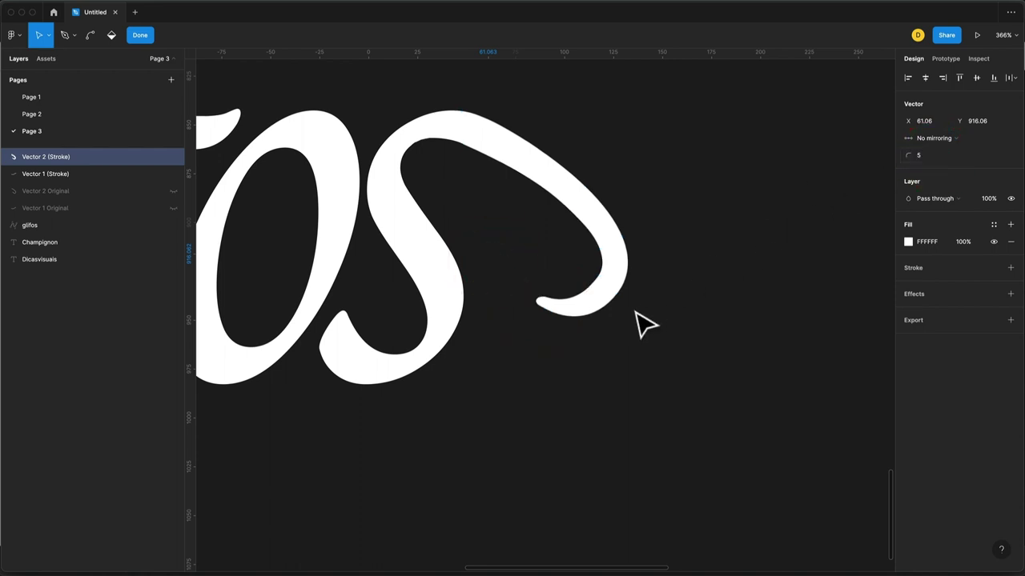
scroll(638, 314, down, 3)
scroll(645, 328, down, 3)
click(656, 356)
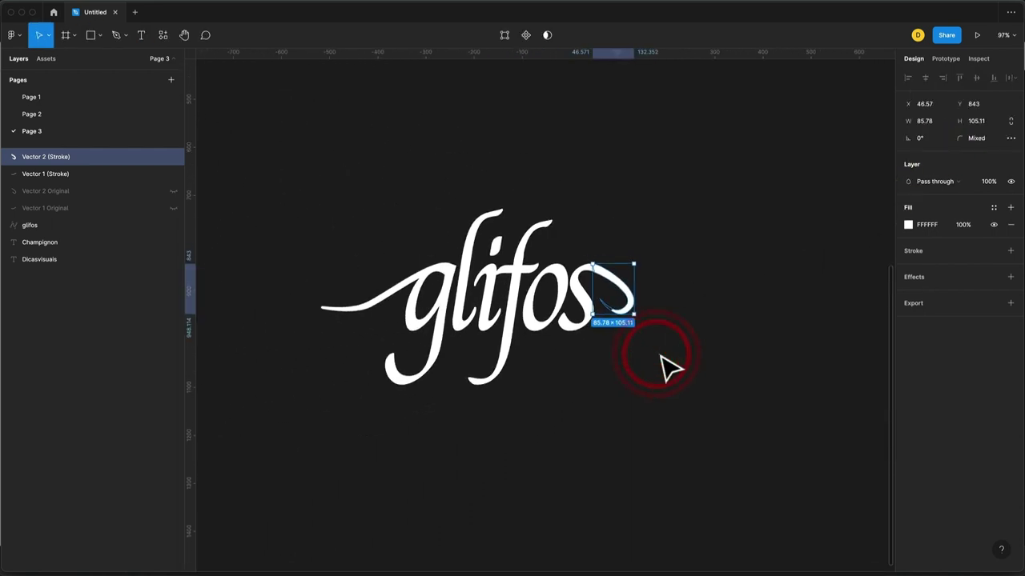
click(624, 361)
Select Vector 1, Vector 2 and glifos together and combine them with Union selection
drag(354, 168, 698, 418)
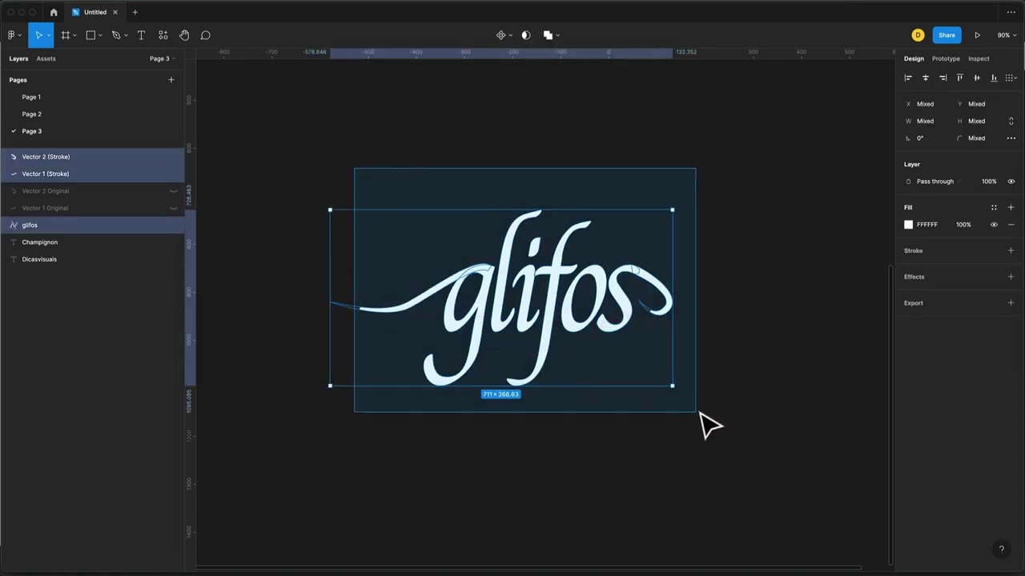
right_click(530, 272)
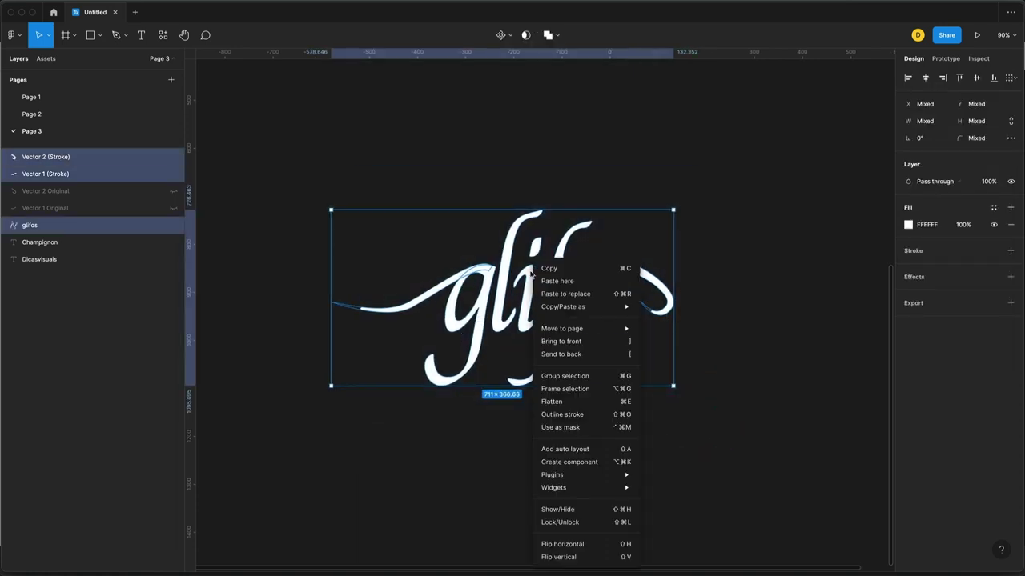
click(509, 252)
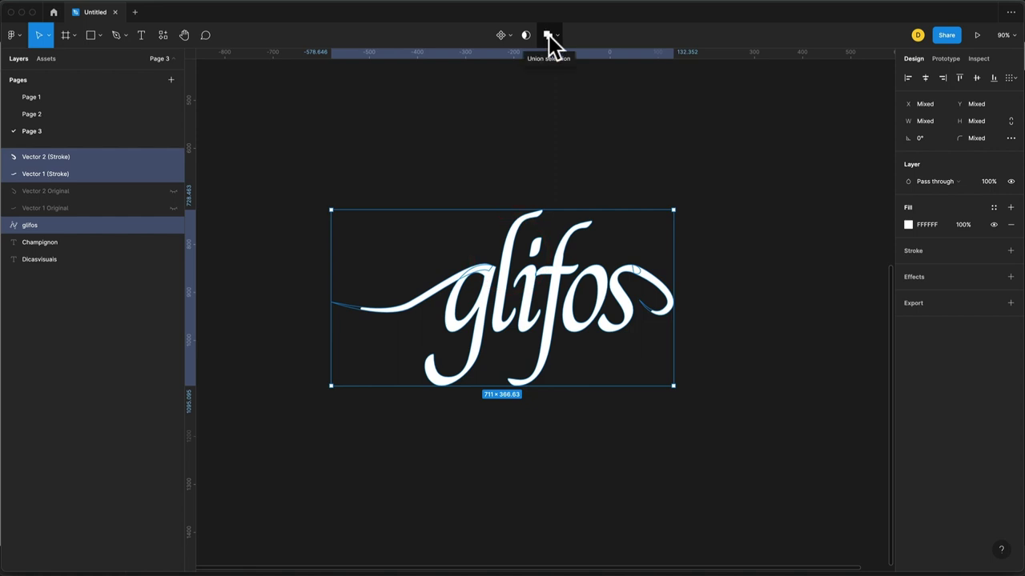
click(548, 35)
click(490, 228)
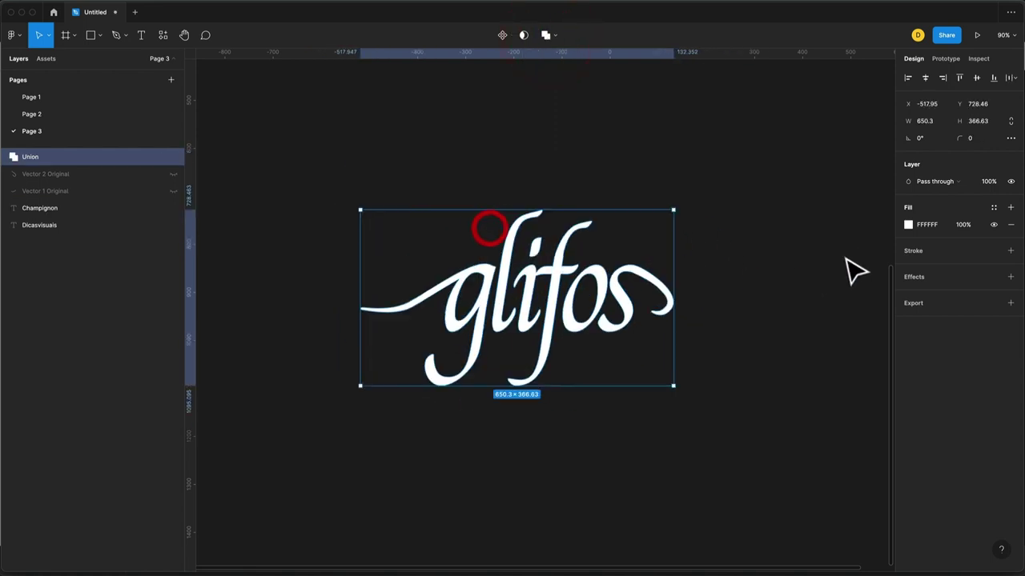
click(907, 224)
Fill the Union with a linear gradient from red DE3838 to dark red 4E0A0A
click(857, 265)
drag(855, 267, 863, 259)
click(784, 226)
click(786, 235)
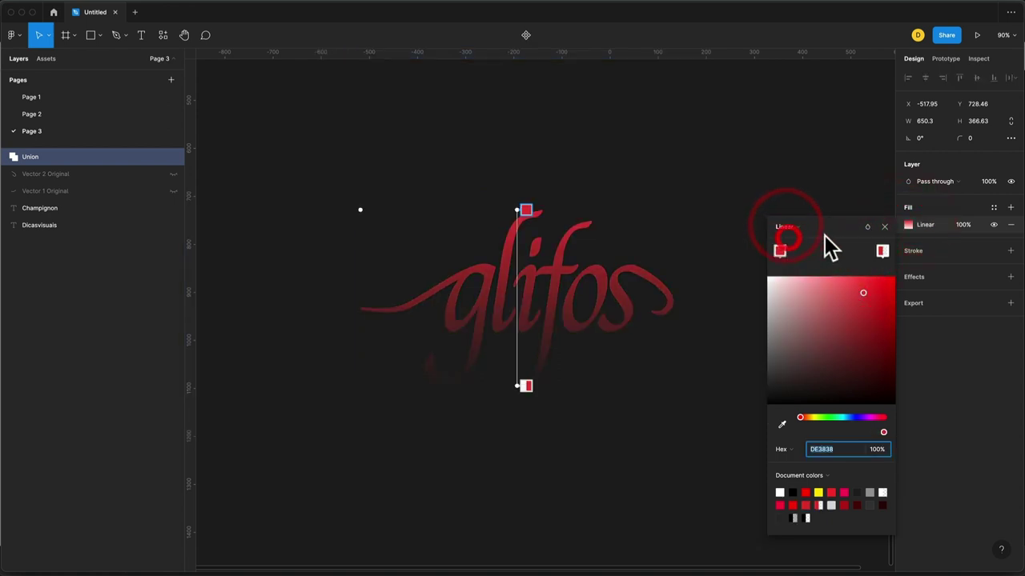
drag(866, 321, 878, 367)
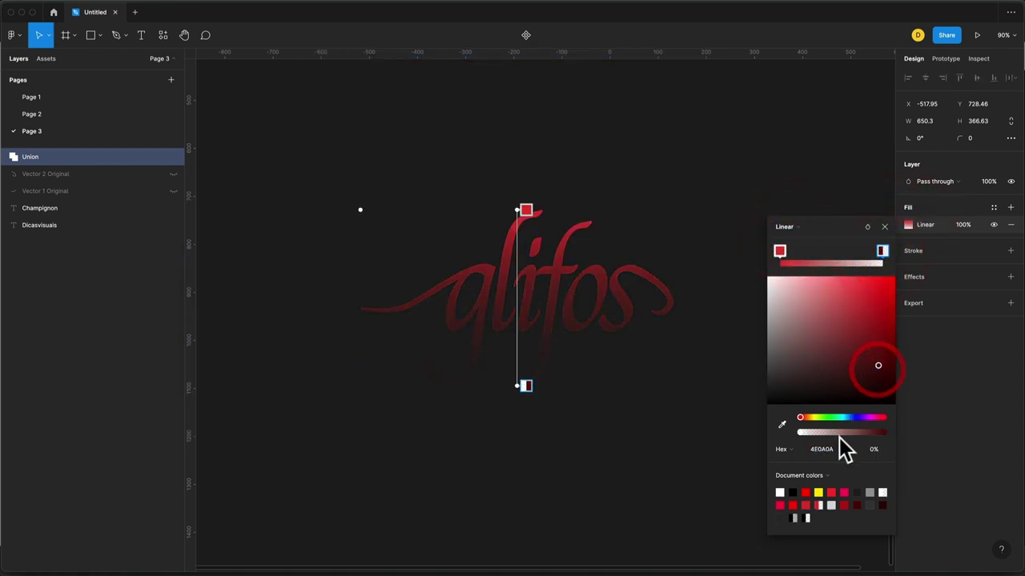